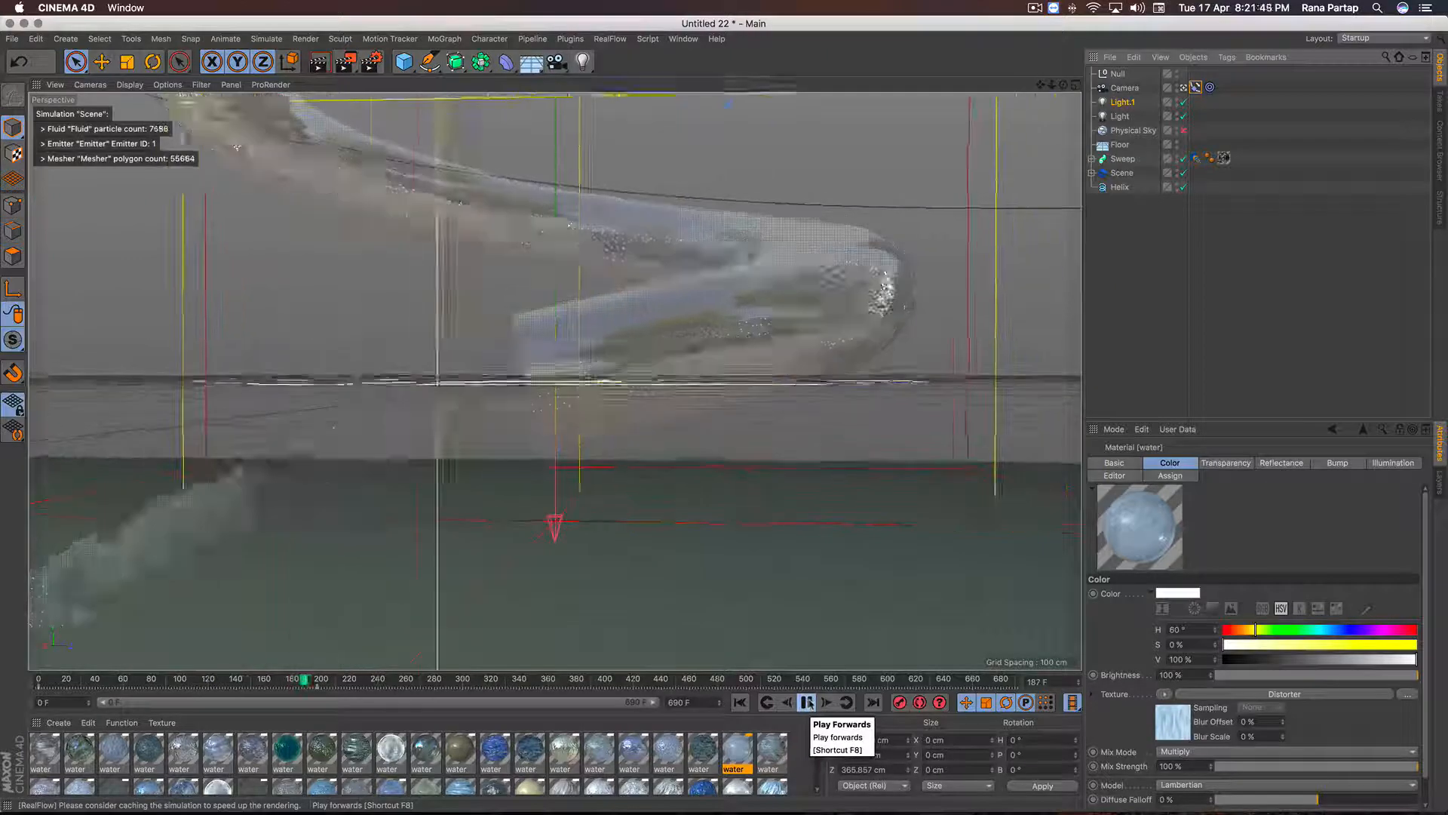
Pause the water simulation playback and render the current view
{"action": "left_click", "coordinate": [807, 703]}
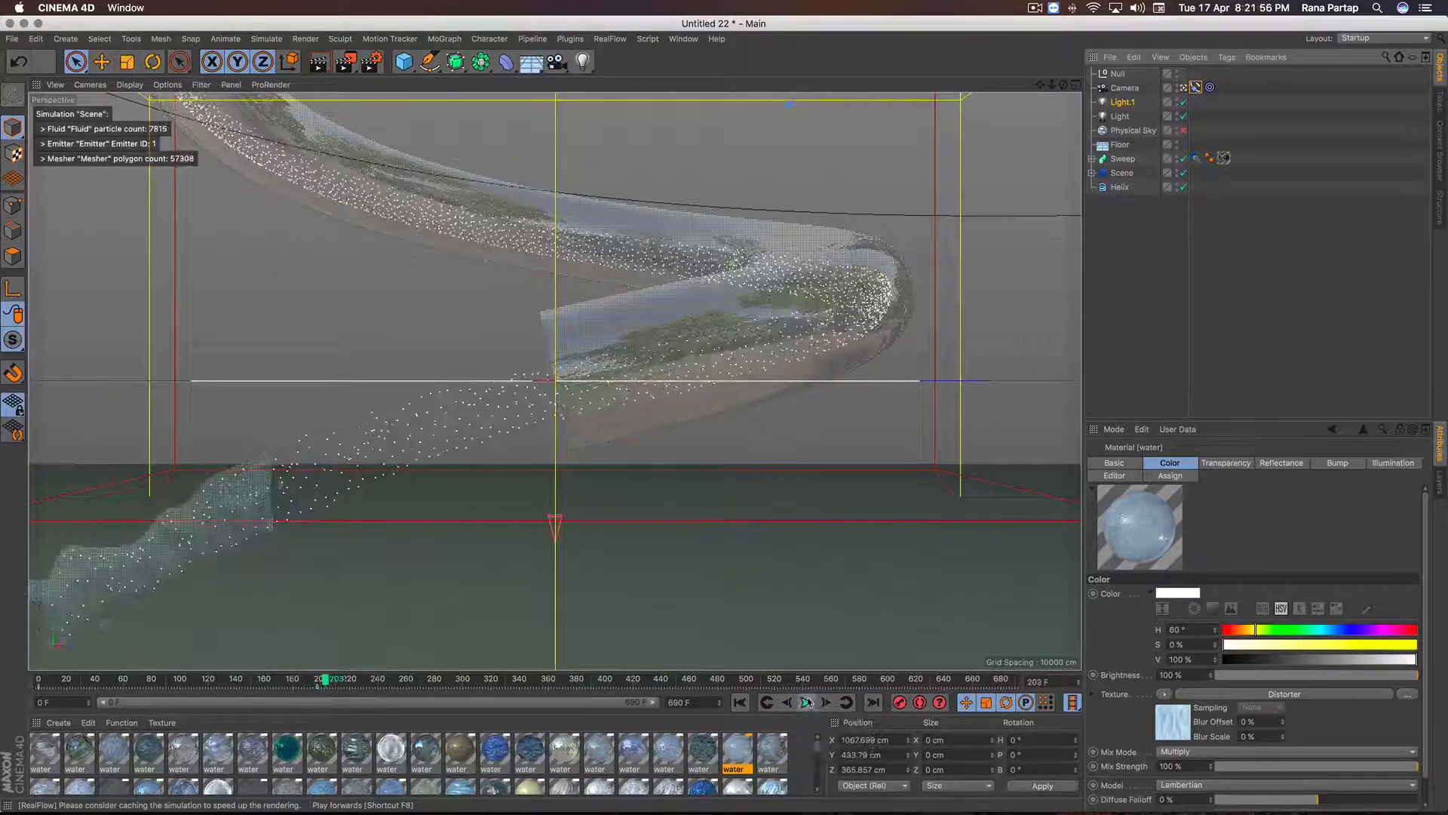
{"action": "left_click", "coordinate": [319, 61]}
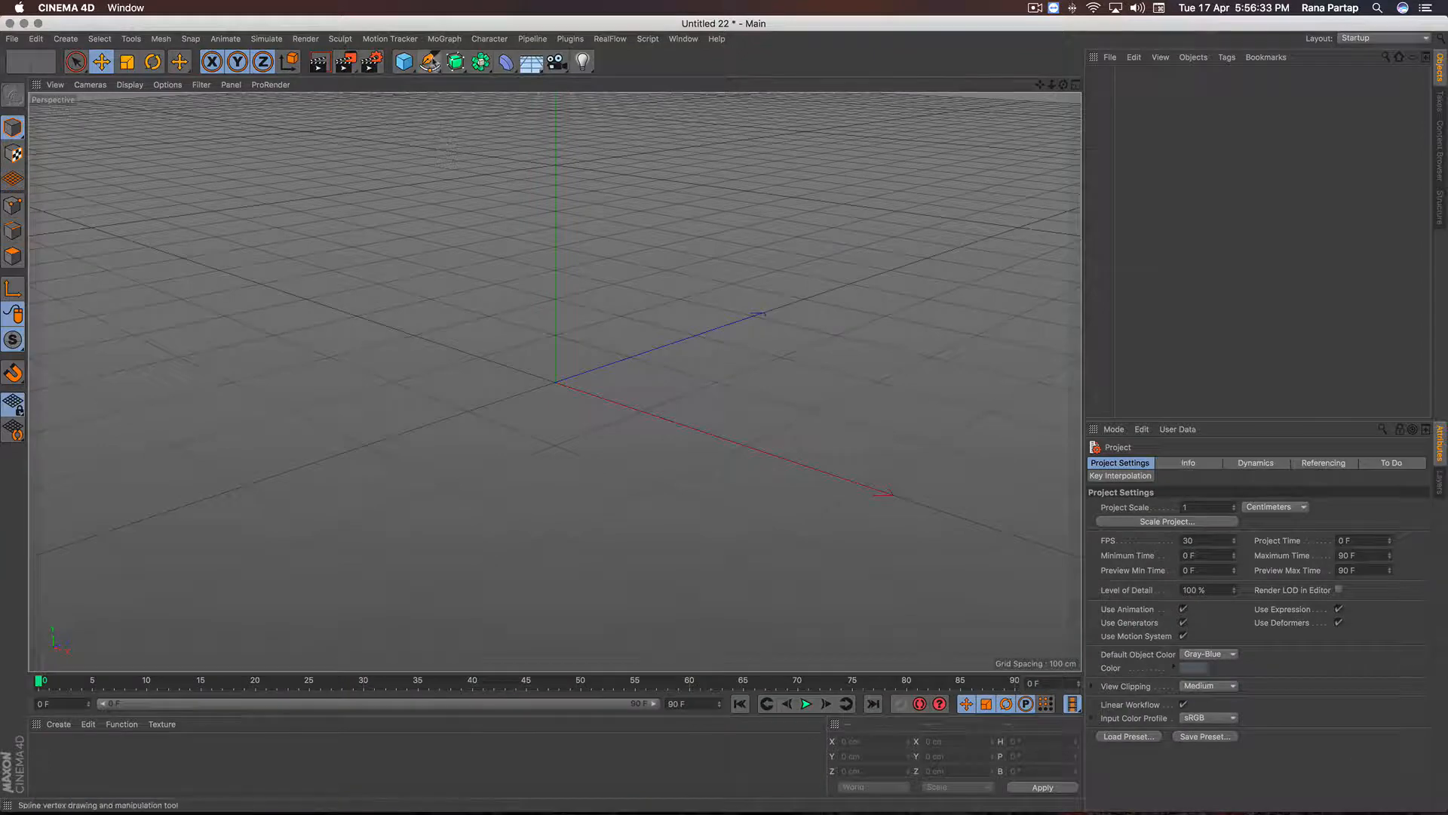
Add a helix spline and set its plane to XZ
{"action": "left_click", "coordinate": [429, 61]}
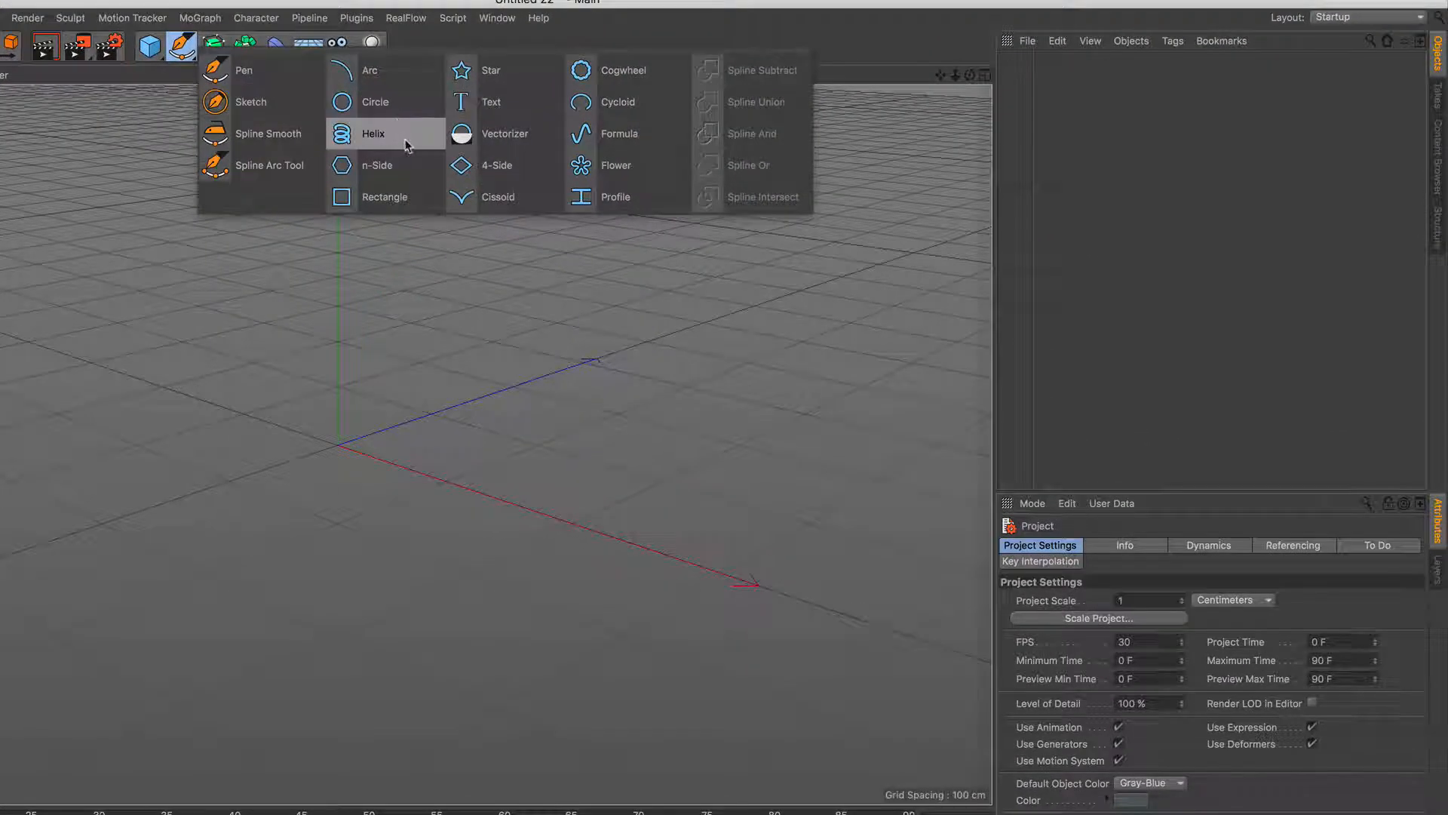
{"action": "left_click", "coordinate": [406, 145]}
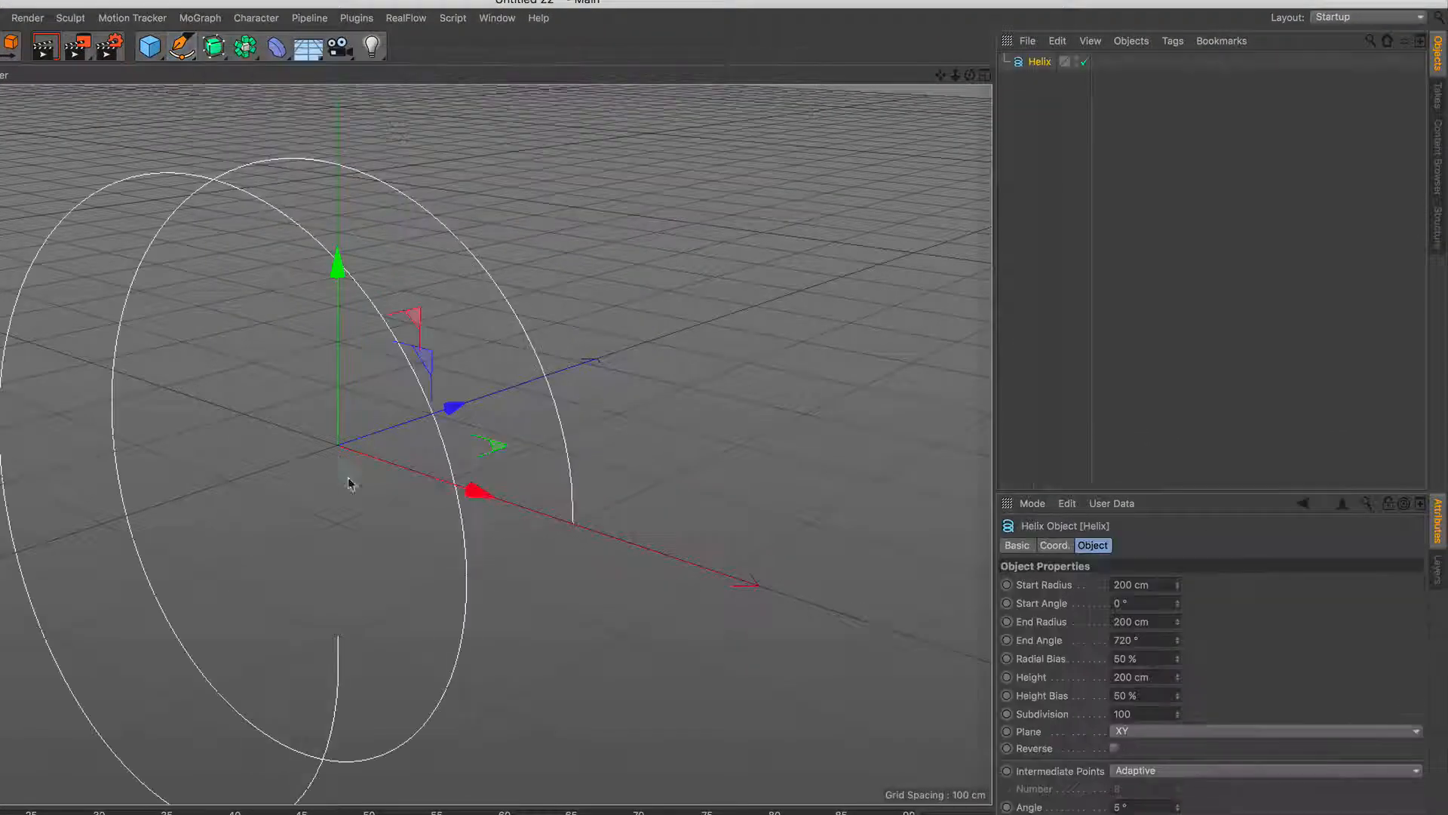
{"action": "left_click", "coordinate": [1152, 731]}
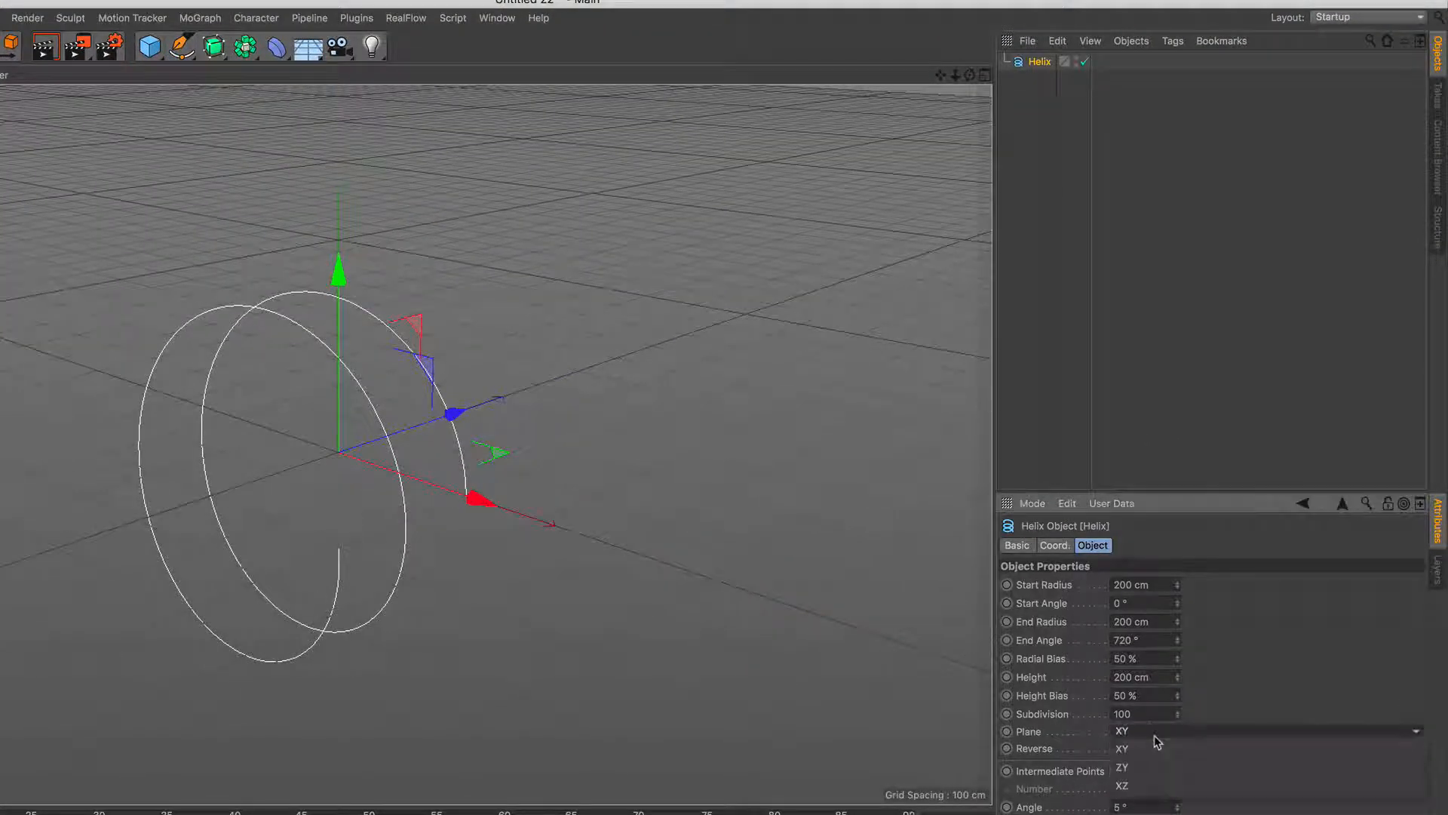
{"action": "left_click", "coordinate": [1152, 788]}
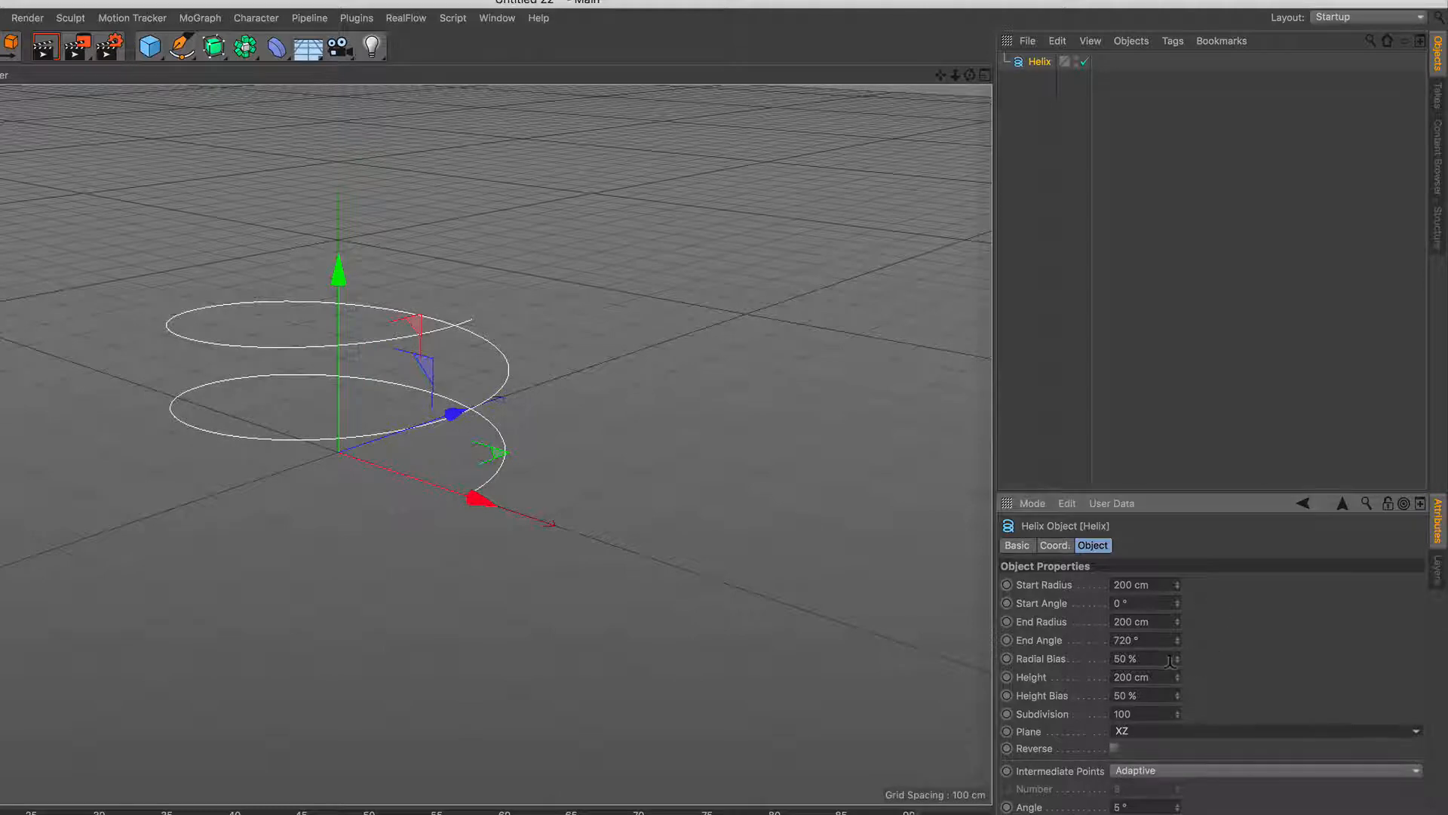
Set the helix's end radius to 346 cm and its height to 576 cm
{"action": "left_click_drag", "start_coordinate": [1179, 682], "coordinate": [1176, 479]}
{"action": "left_click_drag", "start_coordinate": [433, 390], "coordinate": [389, 335], "text": "alt"}
{"action": "middle_click_drag", "start_coordinate": [388, 336], "coordinate": [397, 436], "text": "alt"}
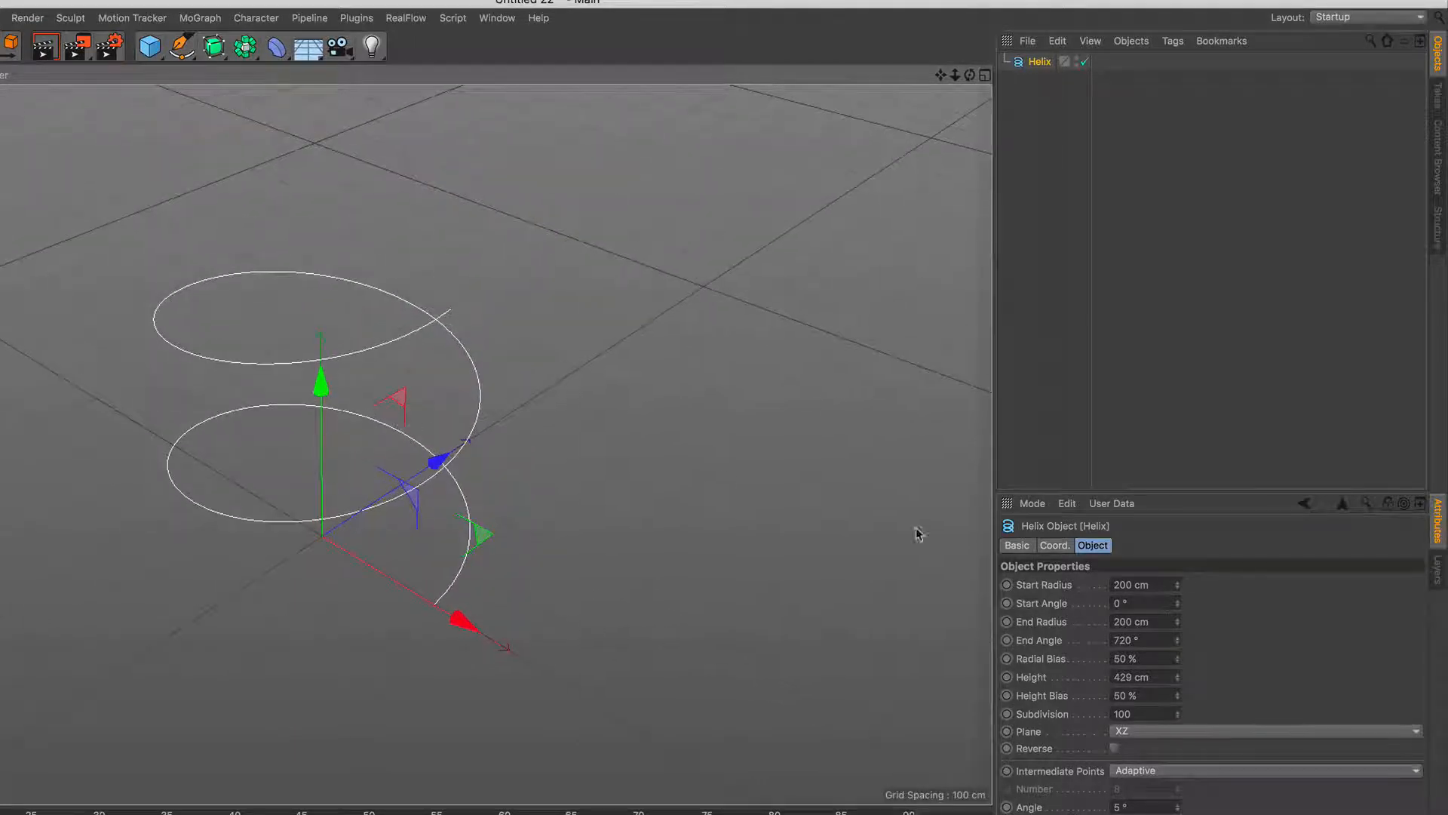
{"action": "left_click_drag", "start_coordinate": [1180, 626], "coordinate": [1190, 500]}
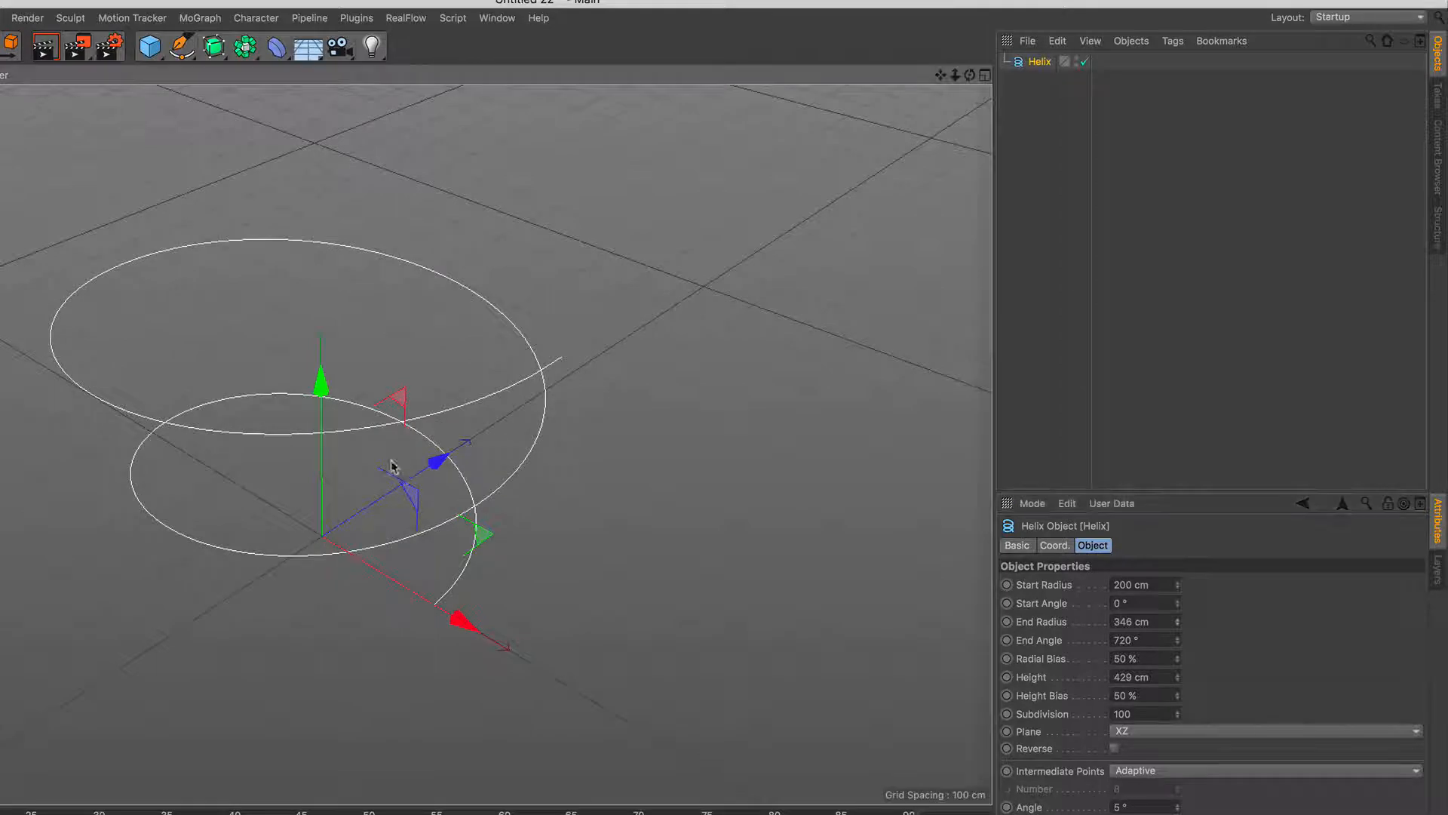
{"action": "mouse_move", "coordinate": [390, 468]}
{"action": "left_mouse_down", "text": "alt"}
{"action": "mouse_move", "coordinate": [375, 501]}
{"action": "mouse_move", "coordinate": [392, 365]}
{"action": "mouse_move", "coordinate": [384, 499]}
{"action": "mouse_move", "coordinate": [397, 483]}
{"action": "mouse_move", "coordinate": [378, 511]}
{"action": "mouse_move", "coordinate": [381, 456]}
{"action": "left_mouse_up", "text": "alt"}
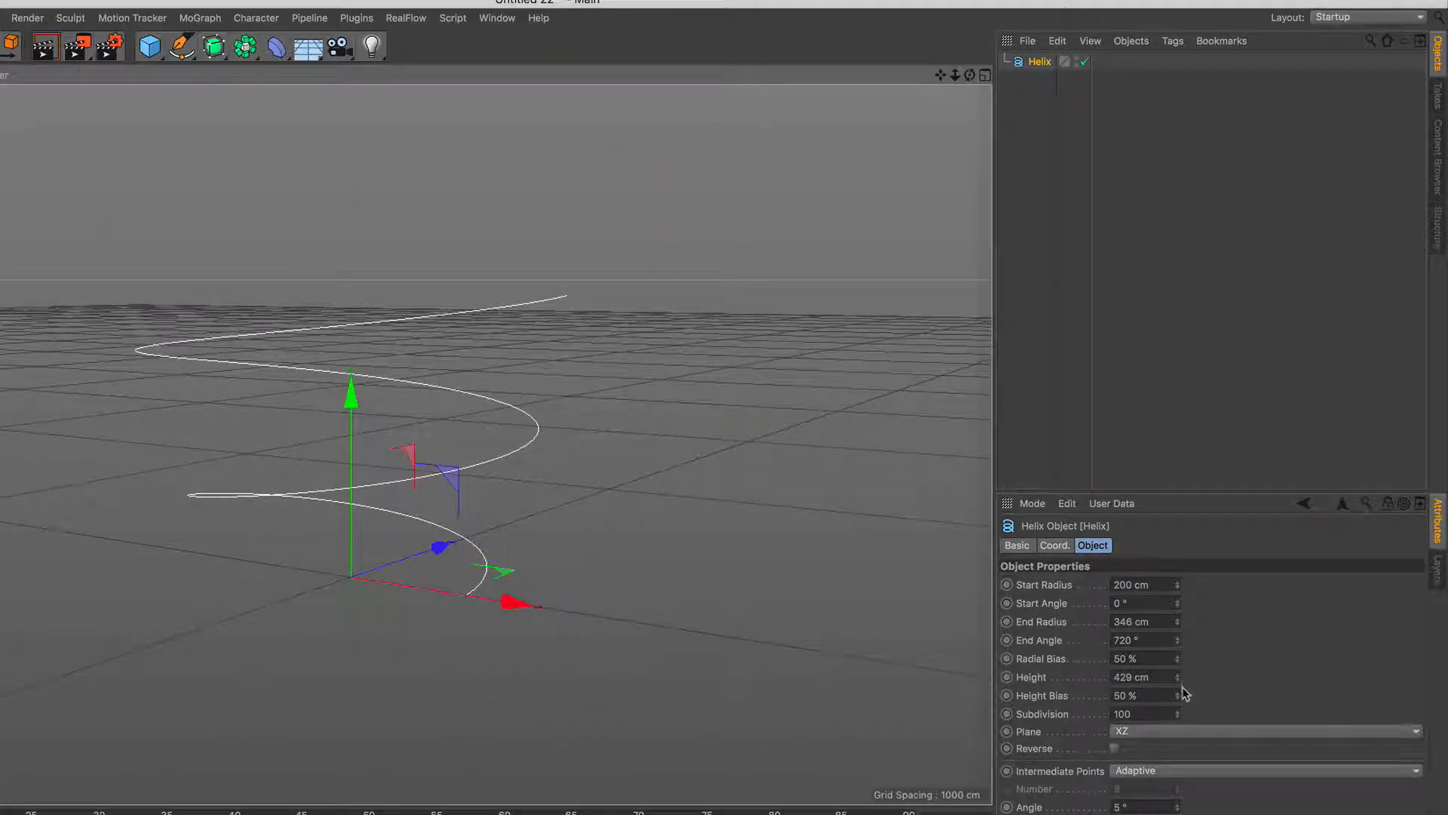
{"action": "left_click_drag", "start_coordinate": [1178, 681], "coordinate": [1184, 542]}
{"action": "mouse_move", "coordinate": [383, 386]}
{"action": "left_mouse_down", "text": "alt"}
{"action": "mouse_move", "coordinate": [372, 356]}
{"action": "mouse_move", "coordinate": [365, 414]}
{"action": "mouse_move", "coordinate": [375, 370]}
{"action": "left_mouse_up", "text": "alt"}
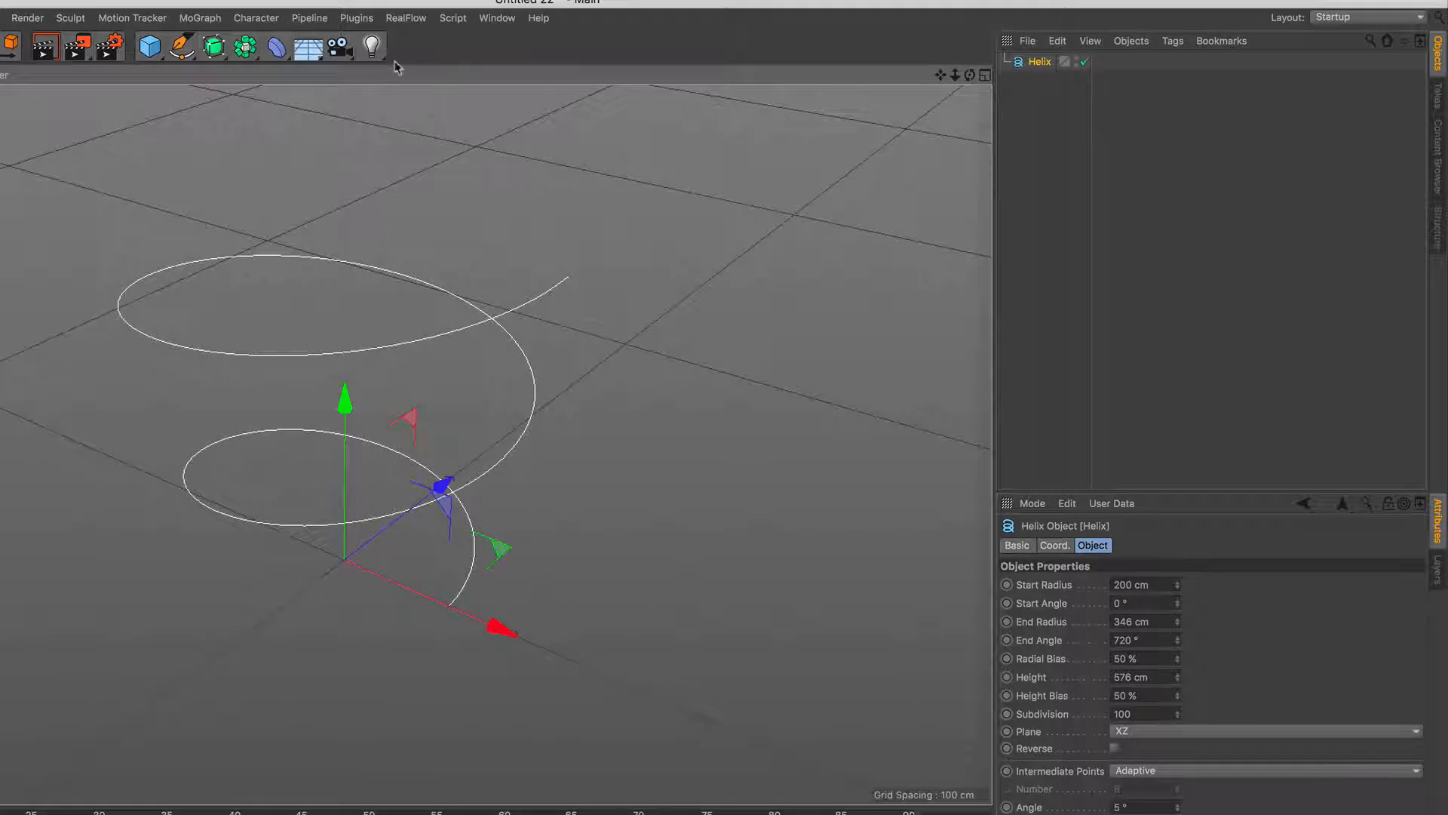
Add a RealFlow circle emitter and raise it along Y above the helix
{"action": "left_click", "coordinate": [405, 18]}
{"action": "mouse_move", "coordinate": [423, 65]}
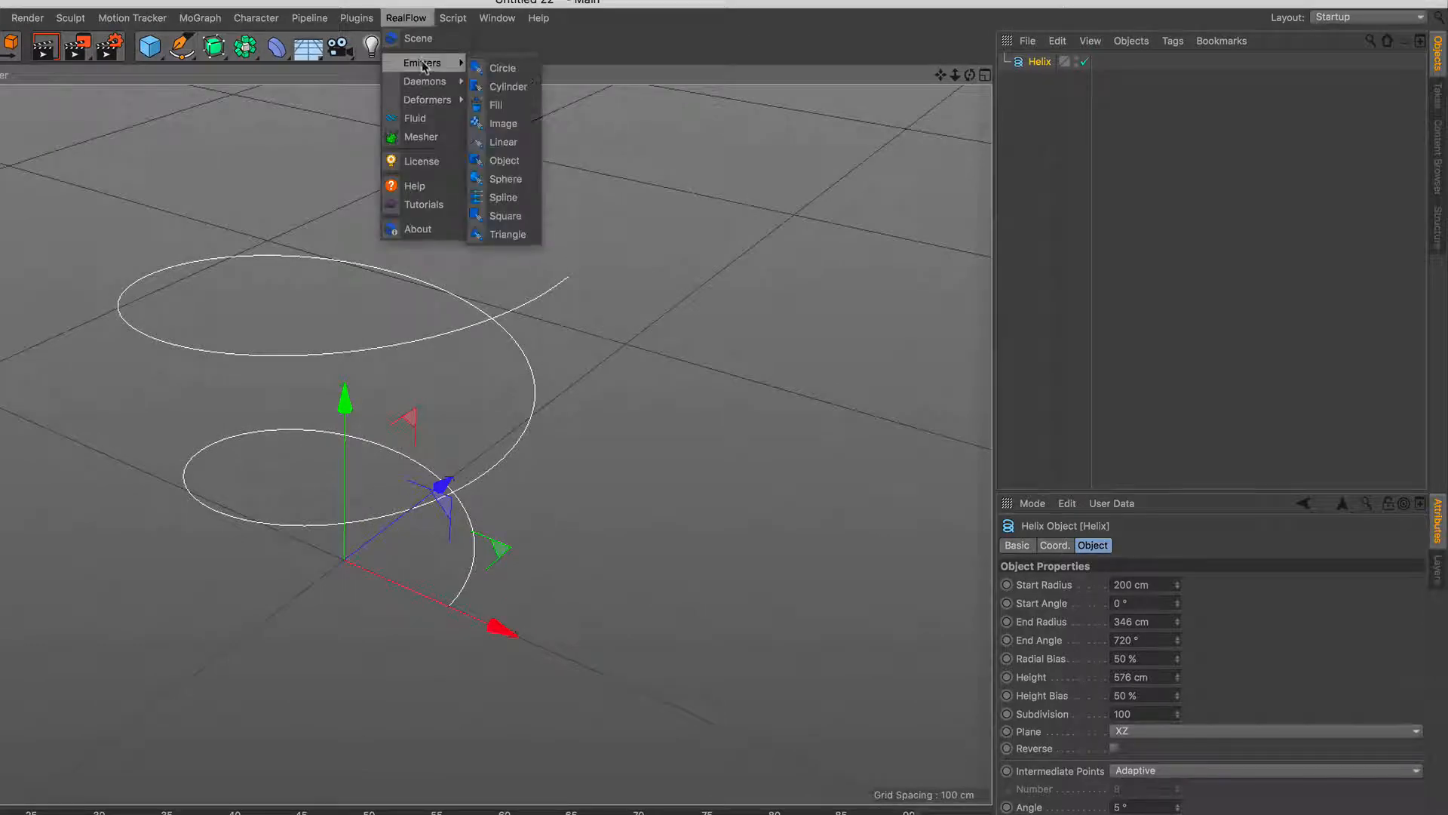
{"action": "left_click", "coordinate": [503, 68]}
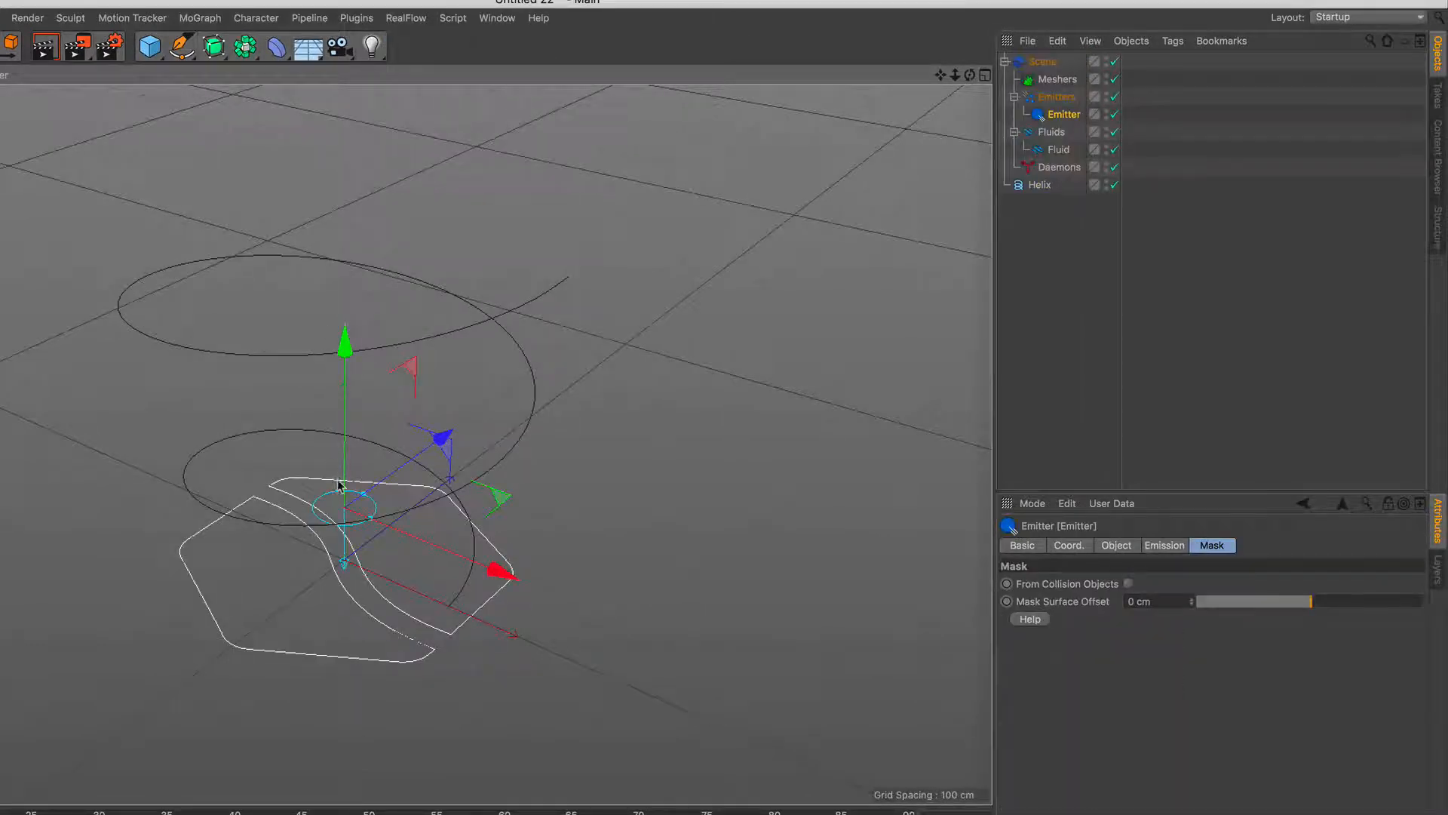
{"action": "left_click_drag", "start_coordinate": [339, 485], "coordinate": [372, 239], "text": "alt"}
{"action": "mouse_move", "coordinate": [370, 313]}
{"action": "middle_mouse_down", "text": "alt"}
{"action": "mouse_move", "coordinate": [375, 346]}
{"action": "mouse_move", "coordinate": [357, 301]}
{"action": "middle_mouse_up", "text": "alt"}
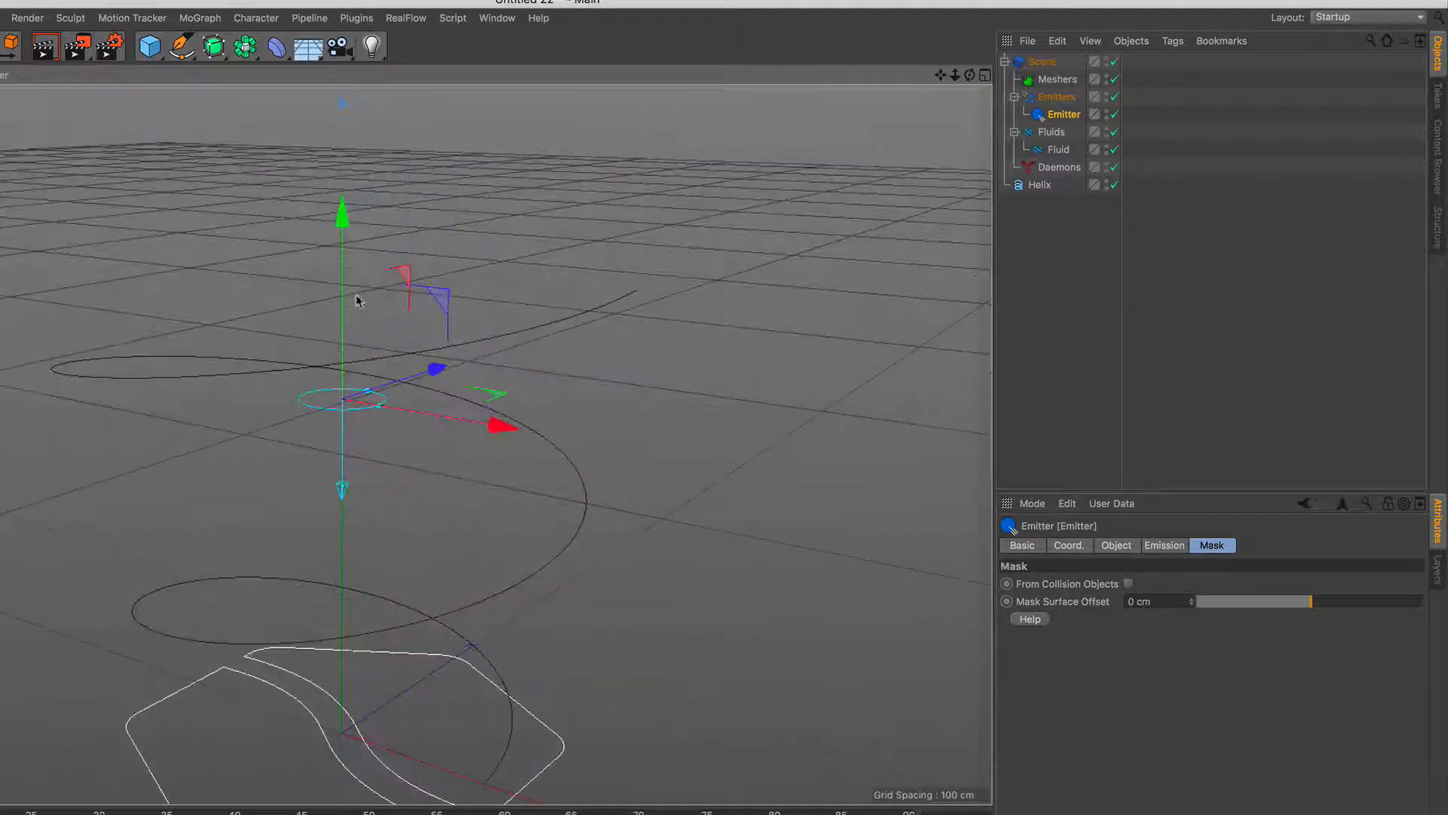
{"action": "left_click_drag", "start_coordinate": [343, 219], "coordinate": [386, 142]}
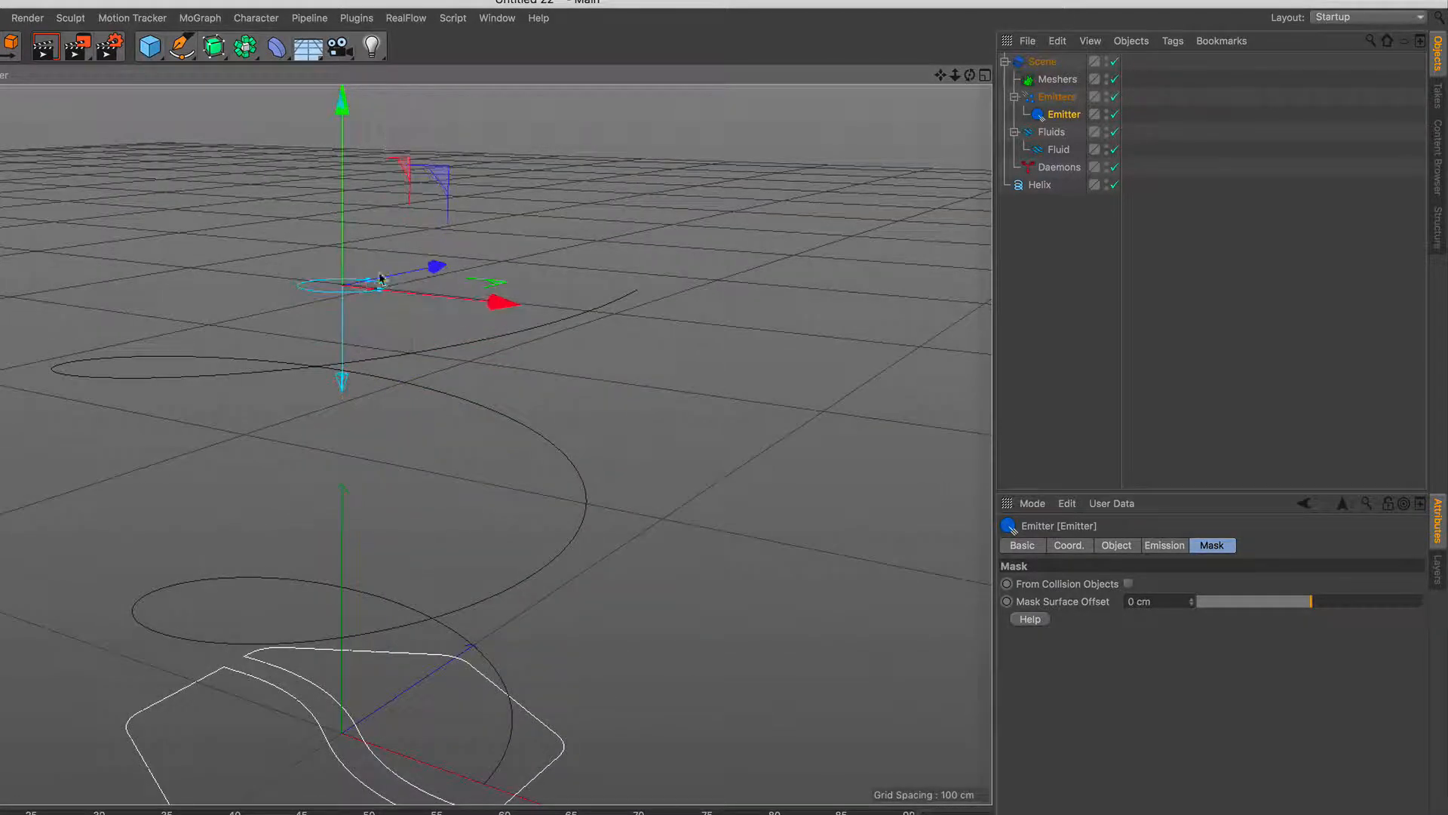
Move the emitter onto the helix's upper end, at about X 346 cm and Y 575 cm
{"action": "left_click", "coordinate": [985, 75]}
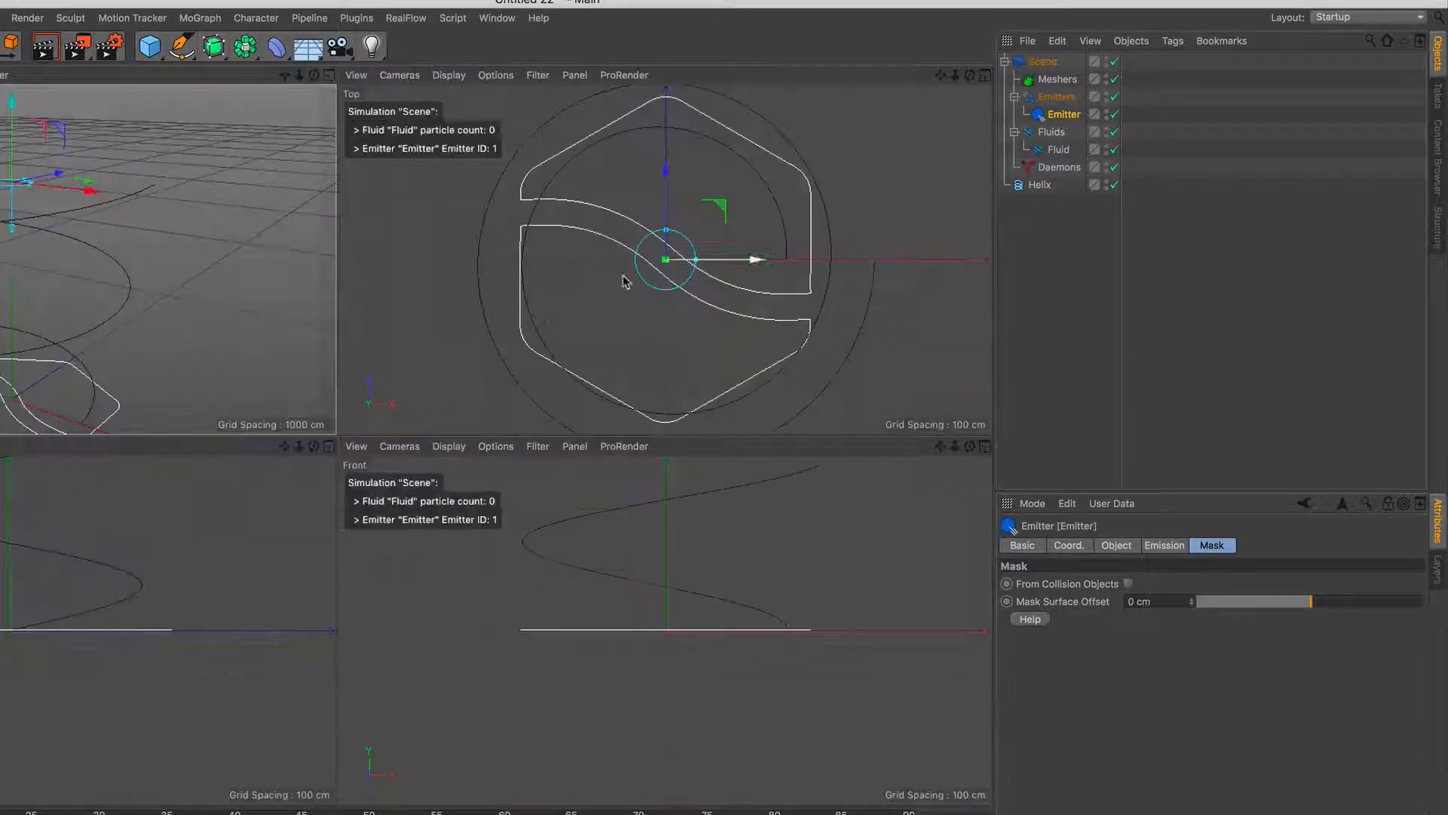
{"action": "left_click_drag", "start_coordinate": [754, 259], "coordinate": [964, 266]}
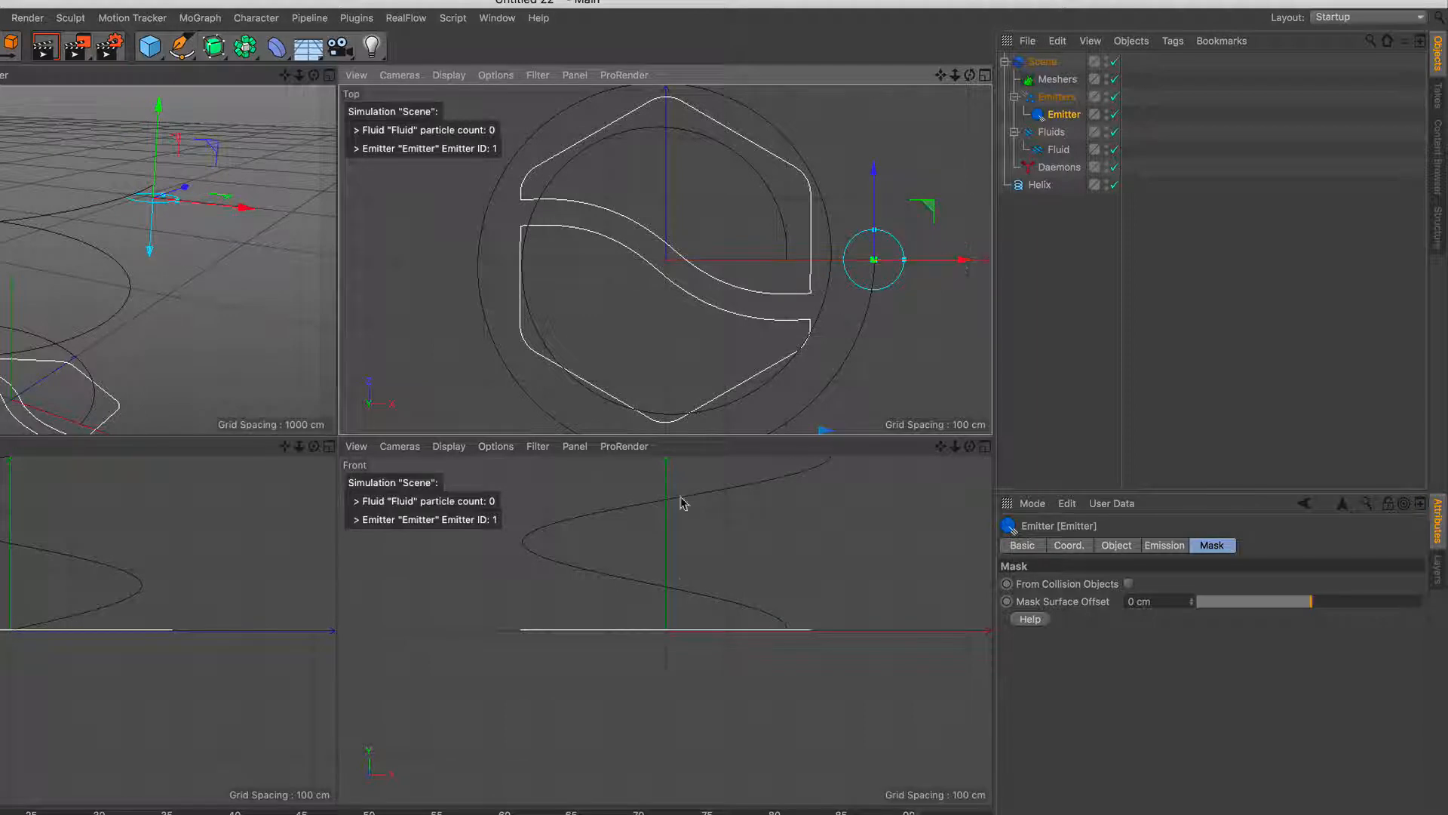
{"action": "scroll", "coordinate": [689, 577], "scroll_direction": "up", "scroll_amount": 10}
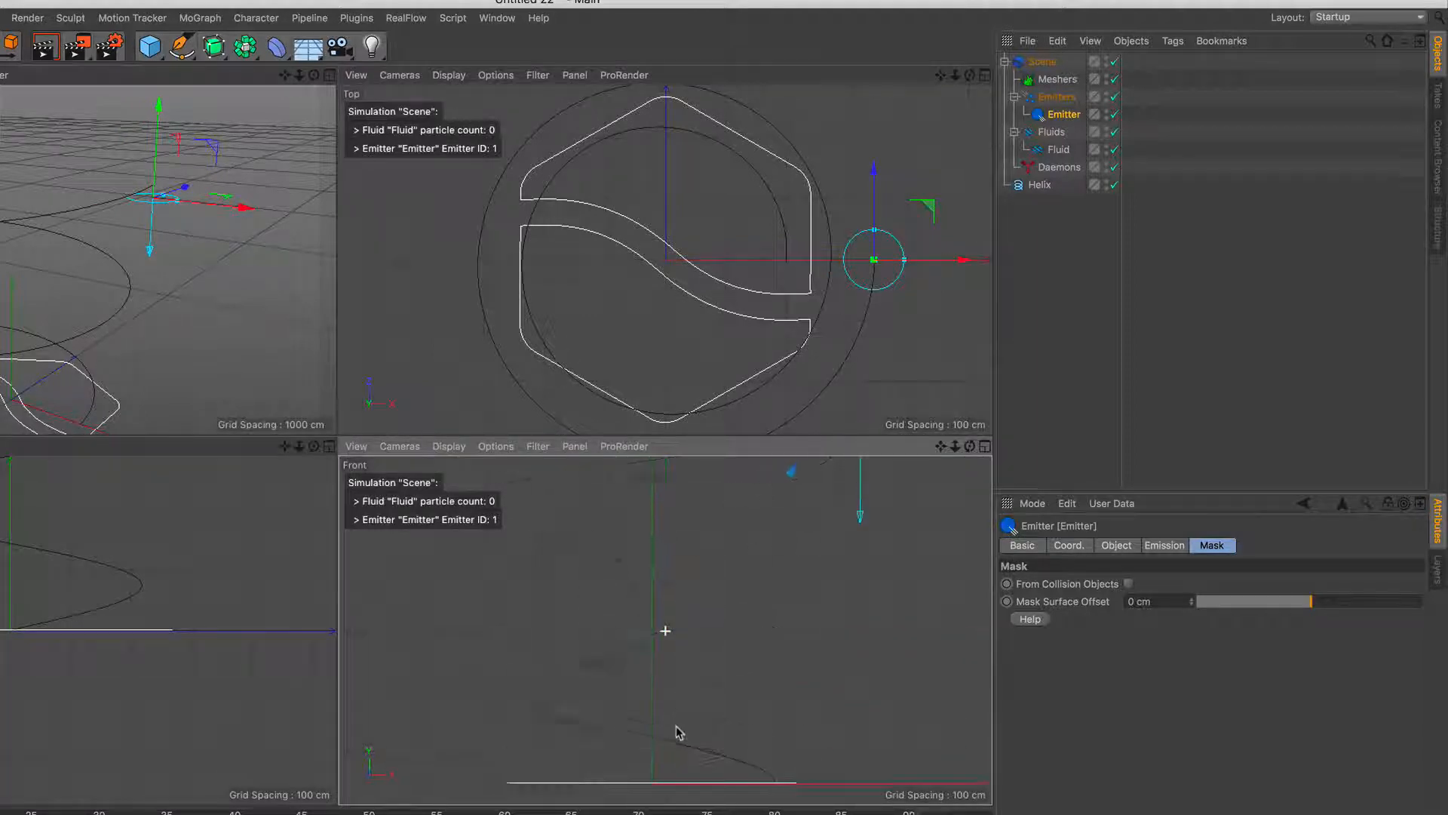
{"action": "scroll", "coordinate": [848, 509], "scroll_direction": "up", "scroll_amount": 2}
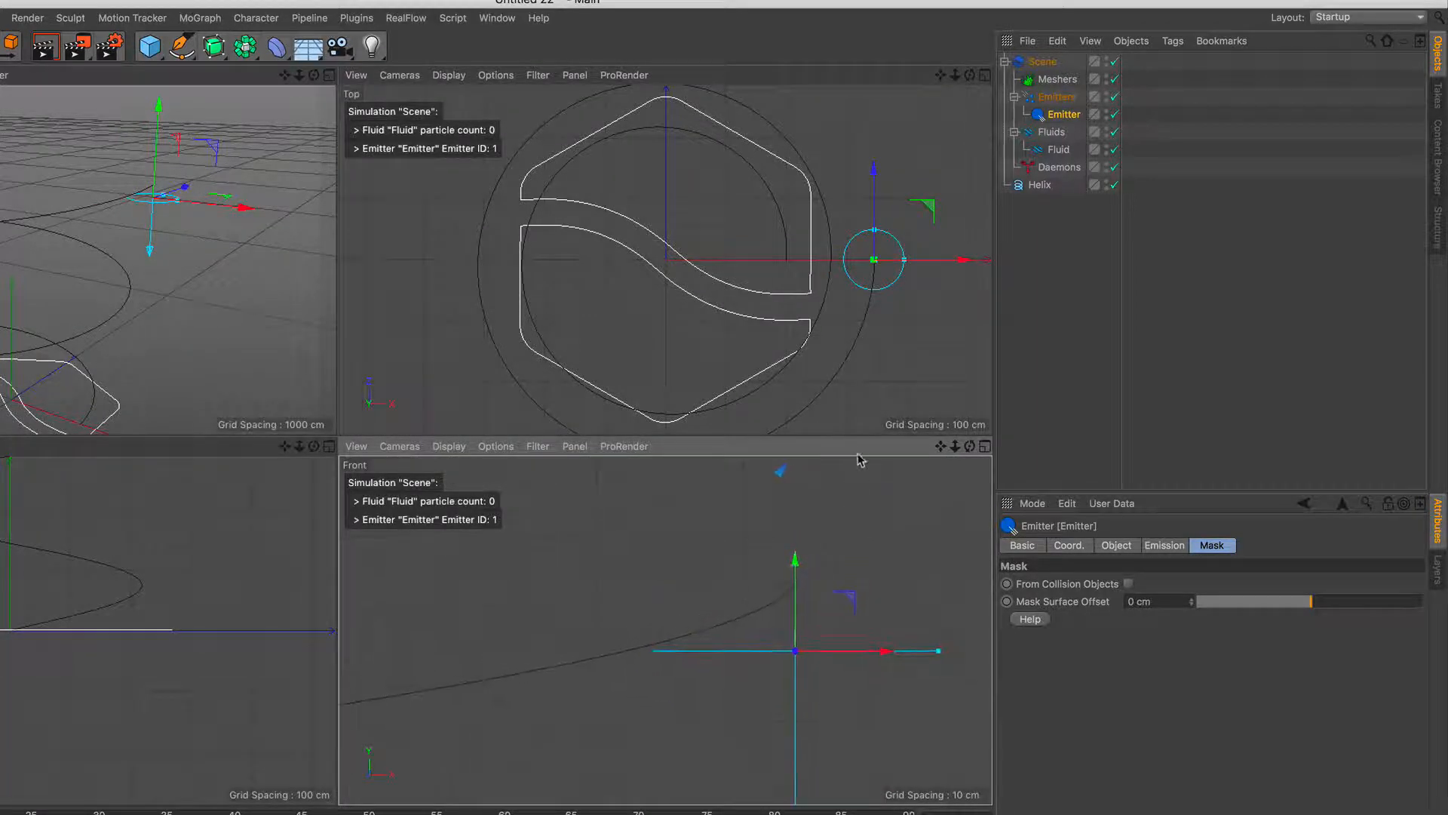
{"action": "left_click_drag", "start_coordinate": [792, 591], "coordinate": [817, 481]}
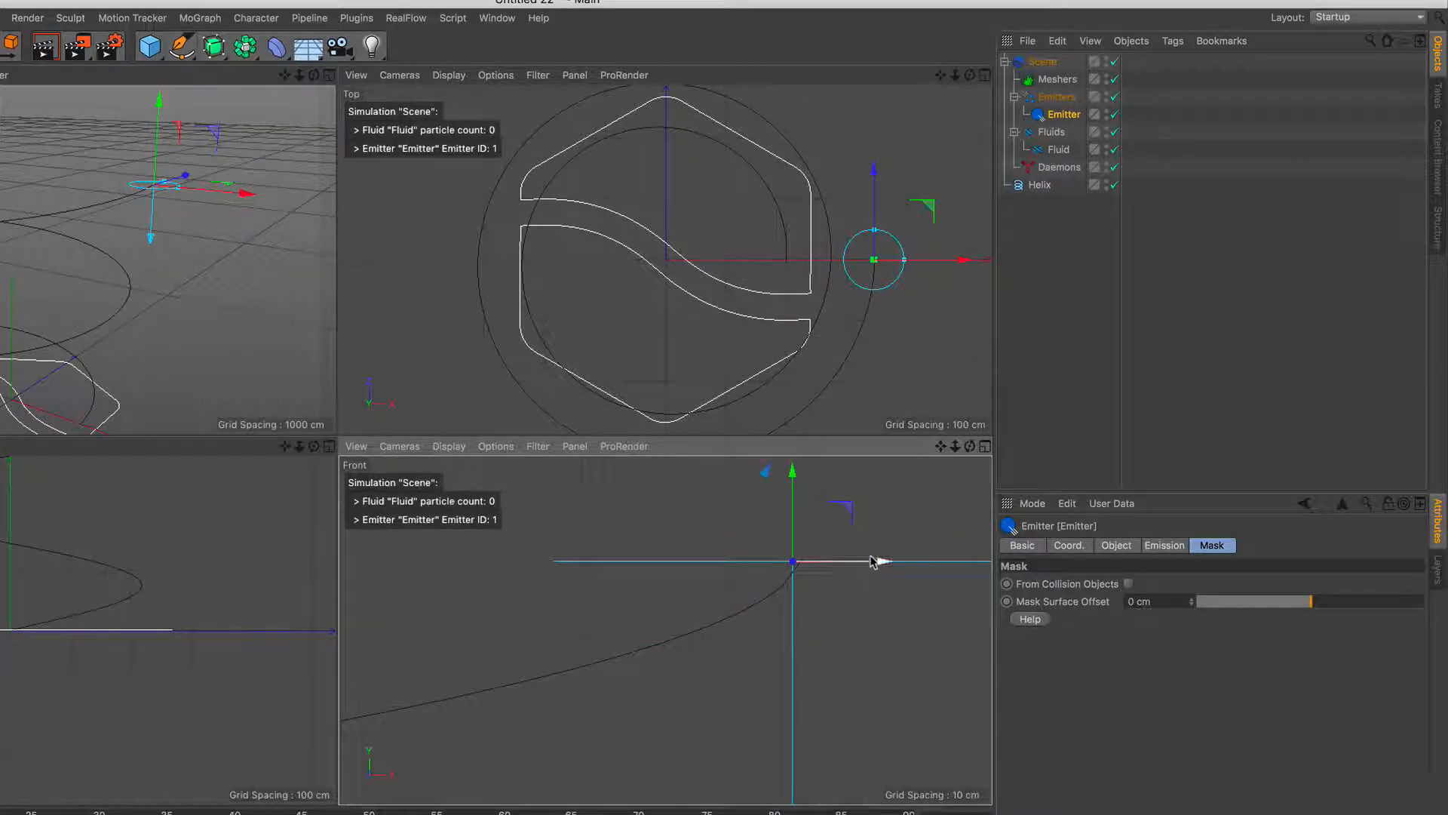
{"action": "left_click_drag", "start_coordinate": [871, 561], "coordinate": [880, 560]}
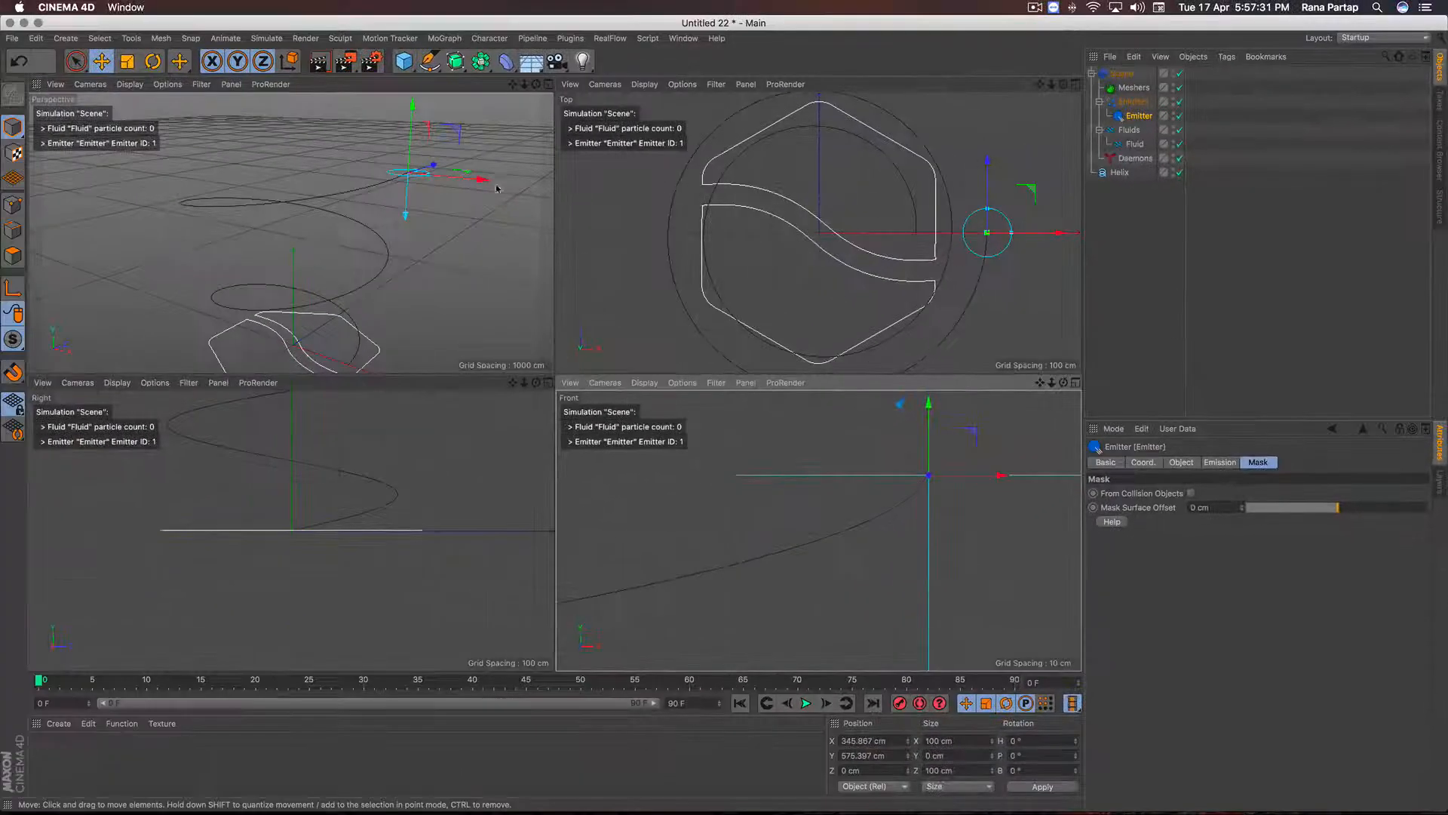
{"action": "scroll", "coordinate": [343, 497], "scroll_direction": "up", "scroll_amount": 3}
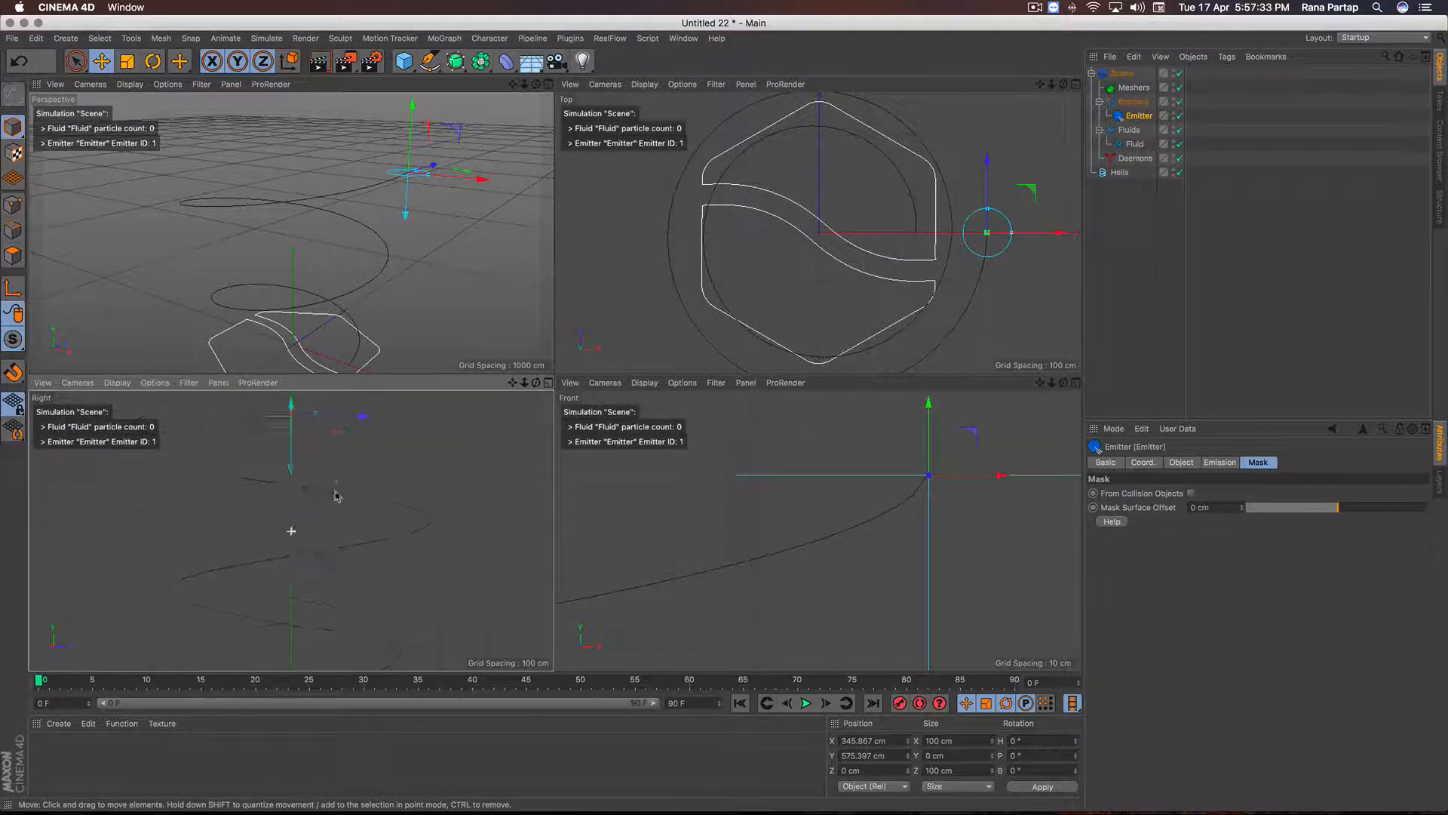
{"action": "scroll", "coordinate": [304, 491], "scroll_direction": "up", "scroll_amount": 3}
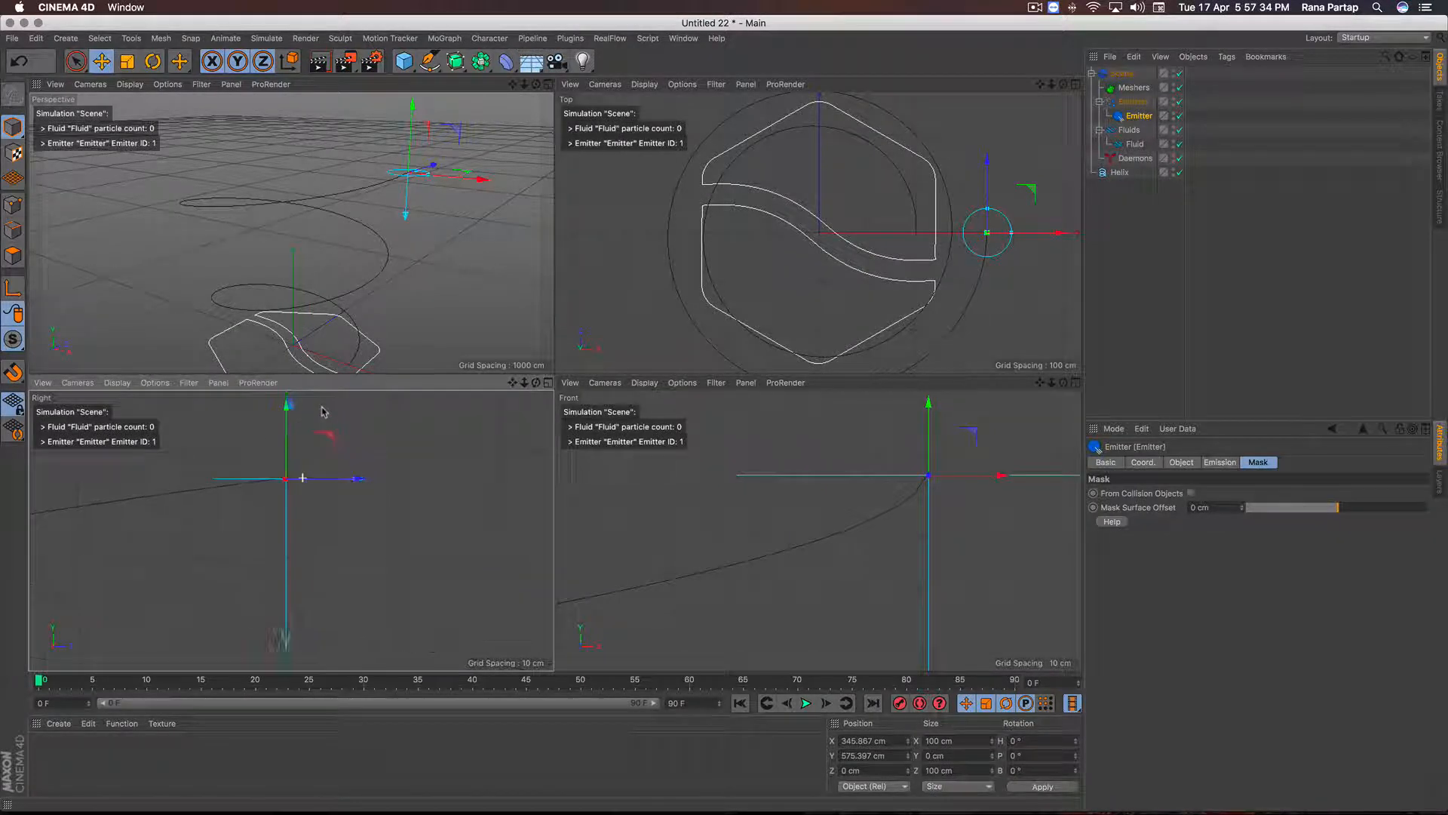
Rotate the emitter's pitch to -90° so it emits along the helix, and deselect it
{"action": "left_click", "coordinate": [548, 84]}
{"action": "left_click_drag", "start_coordinate": [715, 307], "coordinate": [705, 313], "text": "alt"}
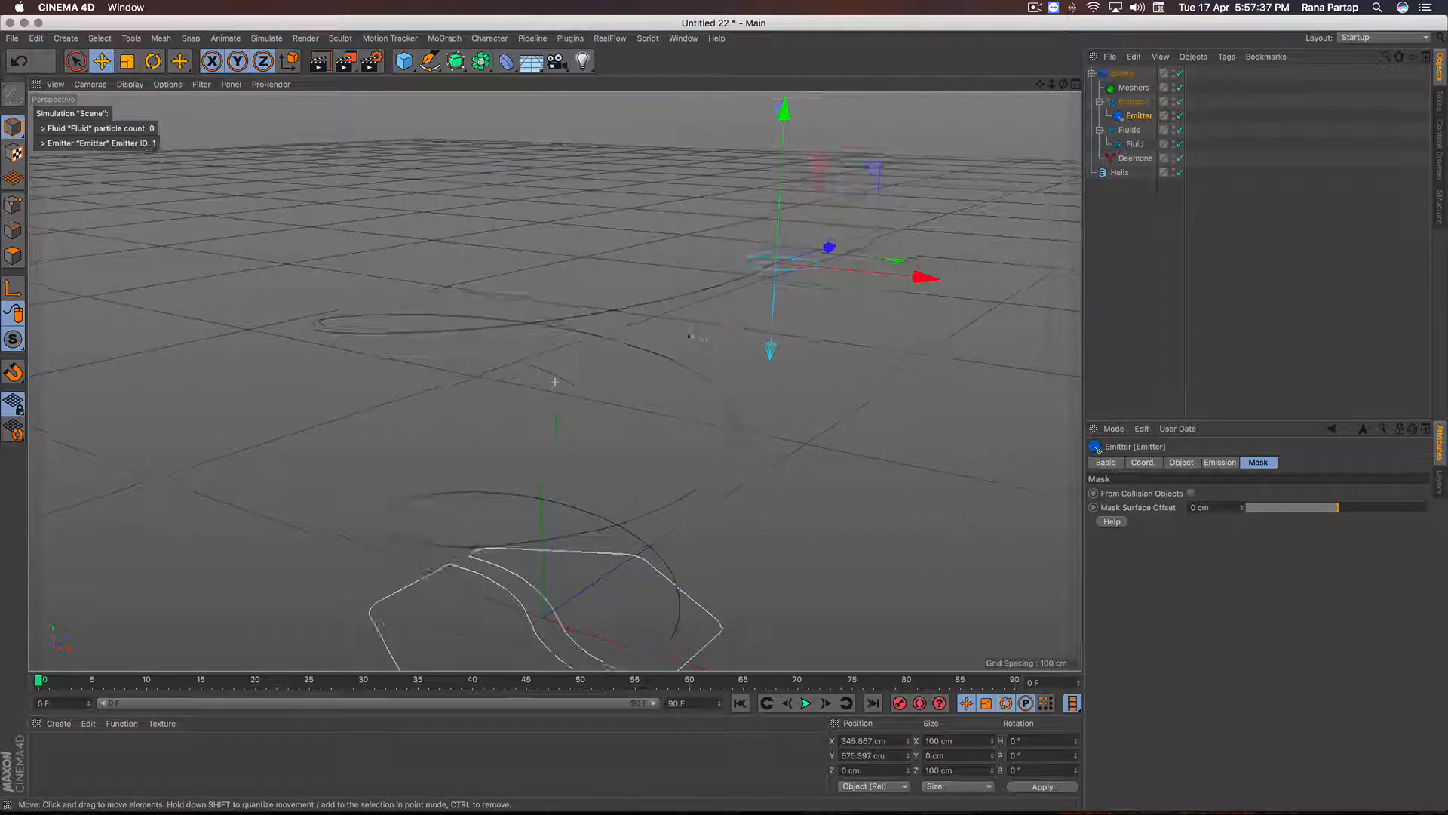
{"action": "middle_click_drag", "start_coordinate": [705, 314], "coordinate": [554, 338], "text": "alt"}
{"action": "scroll", "coordinate": [669, 314], "scroll_direction": "up", "scroll_amount": 2}
{"action": "left_click_drag", "start_coordinate": [669, 314], "coordinate": [637, 275], "text": "alt"}
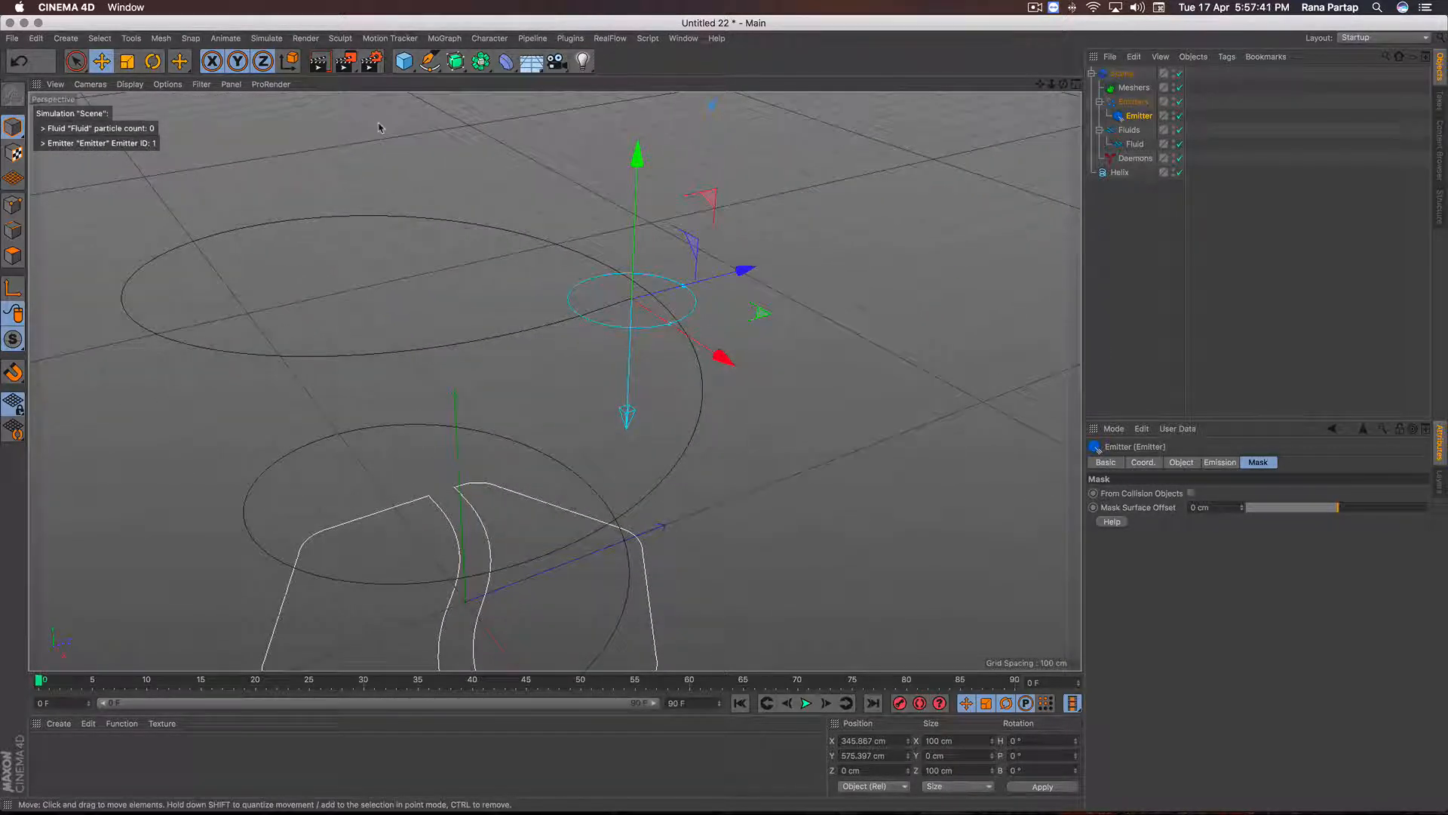
{"action": "left_click", "coordinate": [153, 61]}
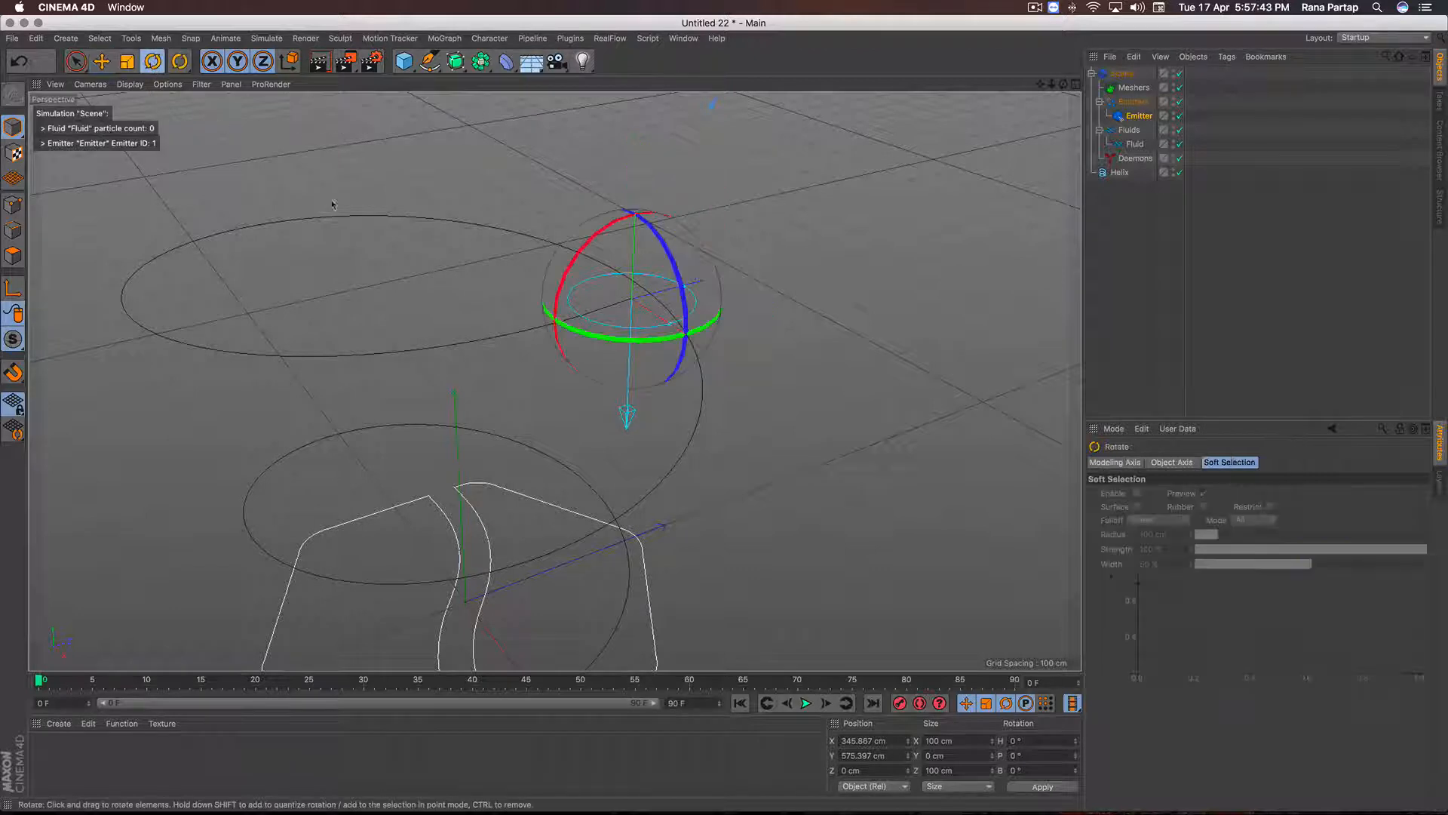
{"action": "left_click_drag", "start_coordinate": [578, 261], "coordinate": [681, 222]}
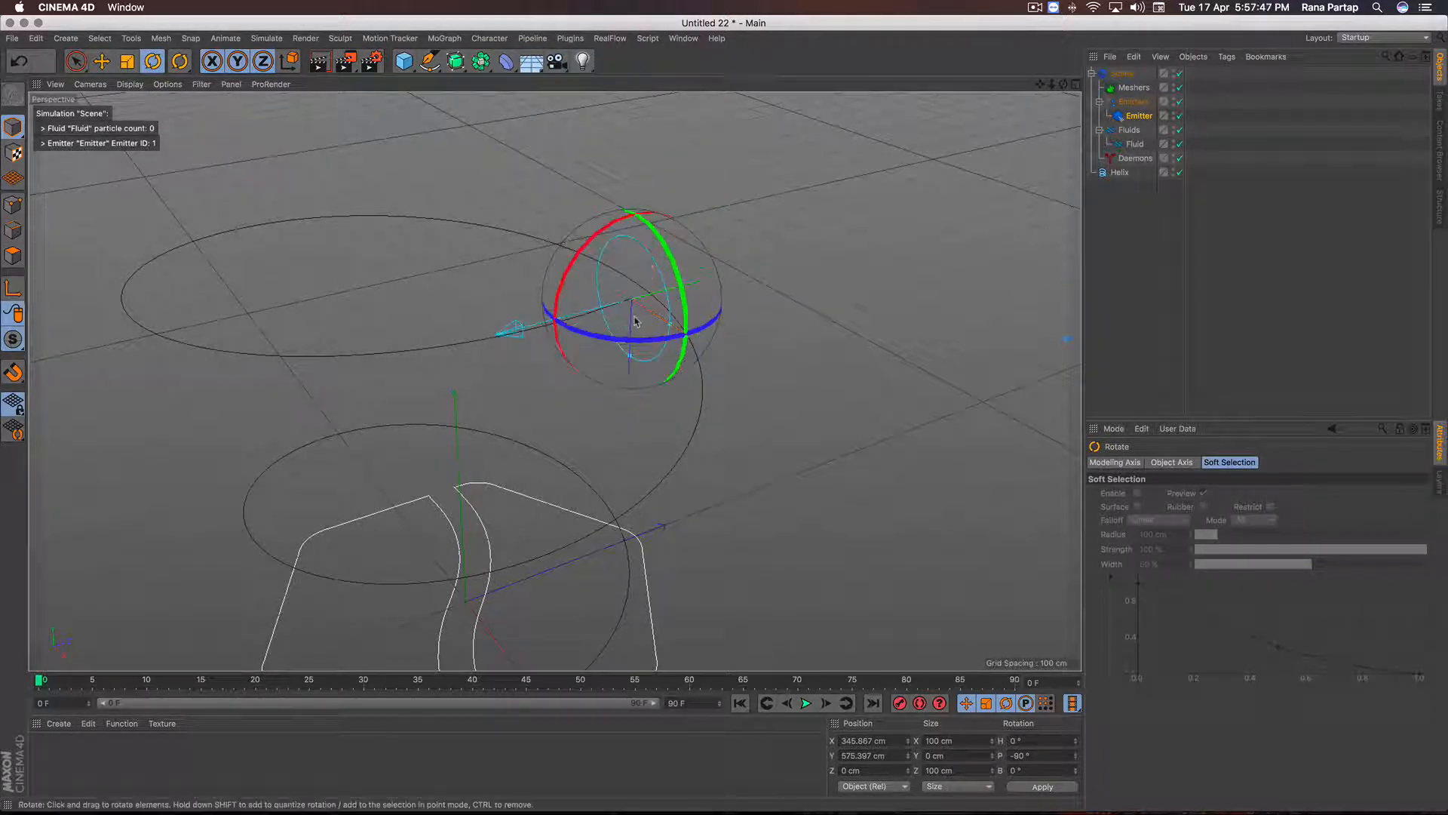
{"action": "left_click", "coordinate": [76, 61]}
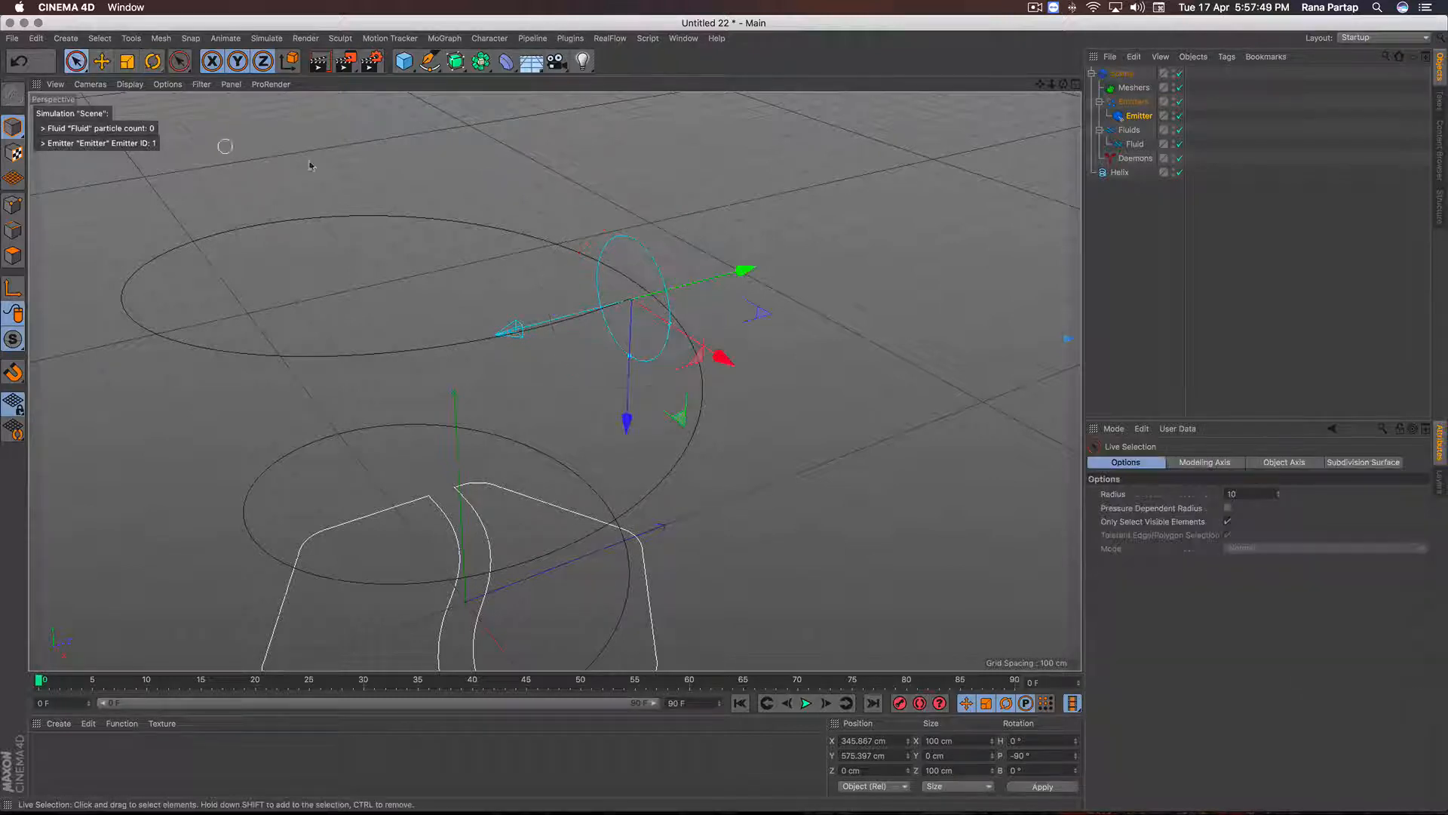
{"action": "left_click", "coordinate": [393, 199]}
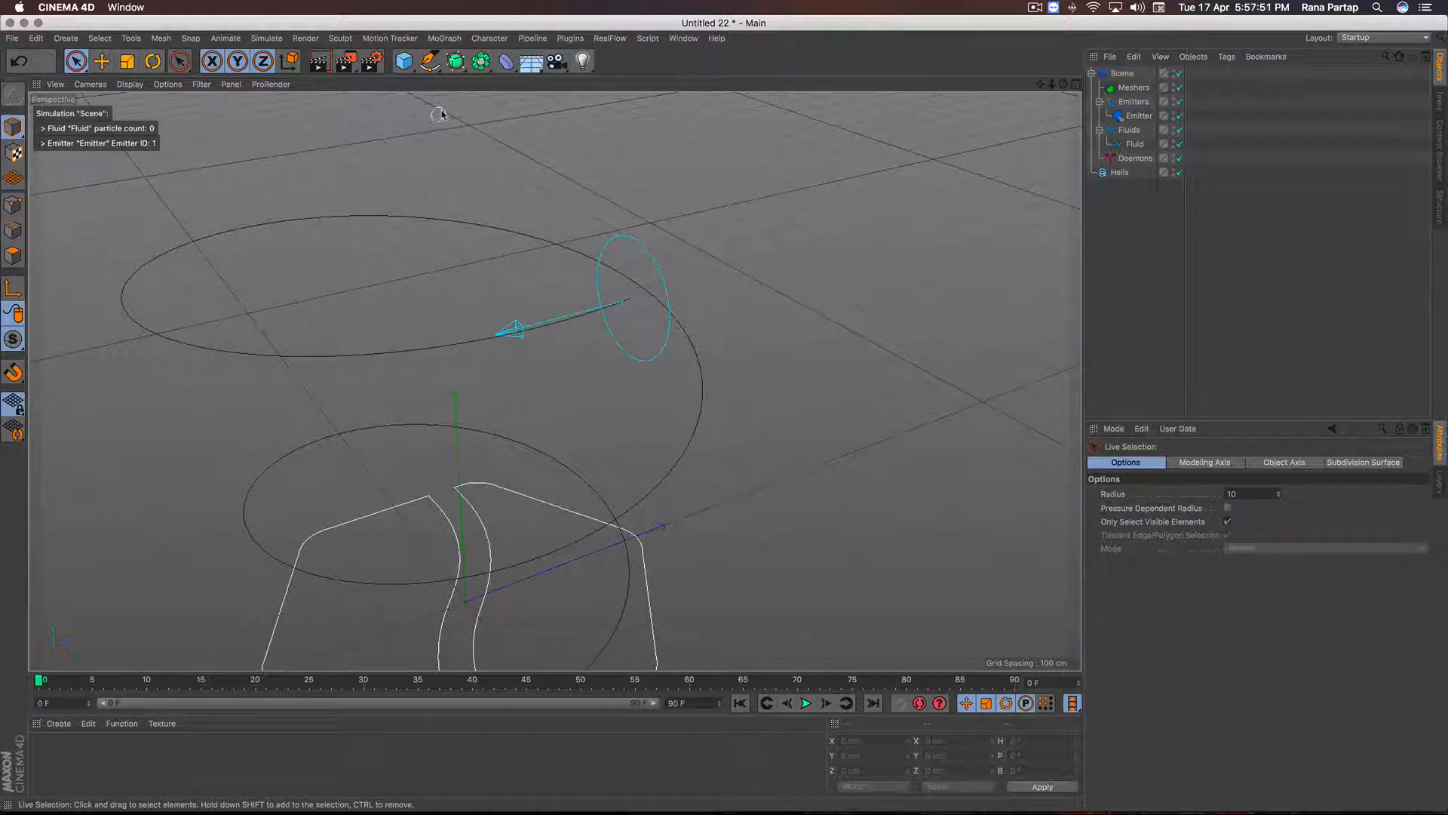
Add a circle spline and set its radius to 10 cm
{"action": "left_click", "coordinate": [429, 61]}
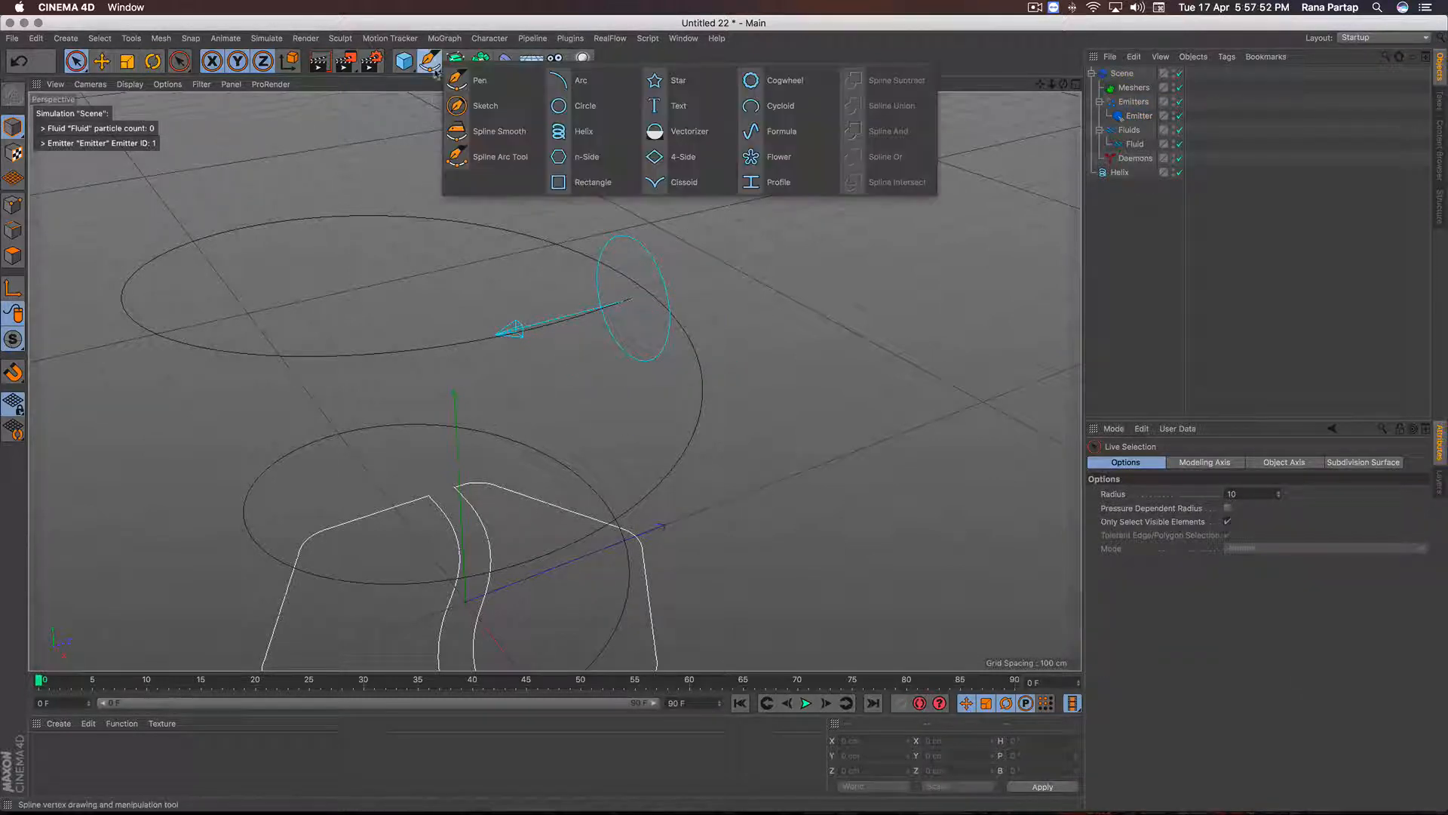
{"action": "left_click", "coordinate": [608, 108]}
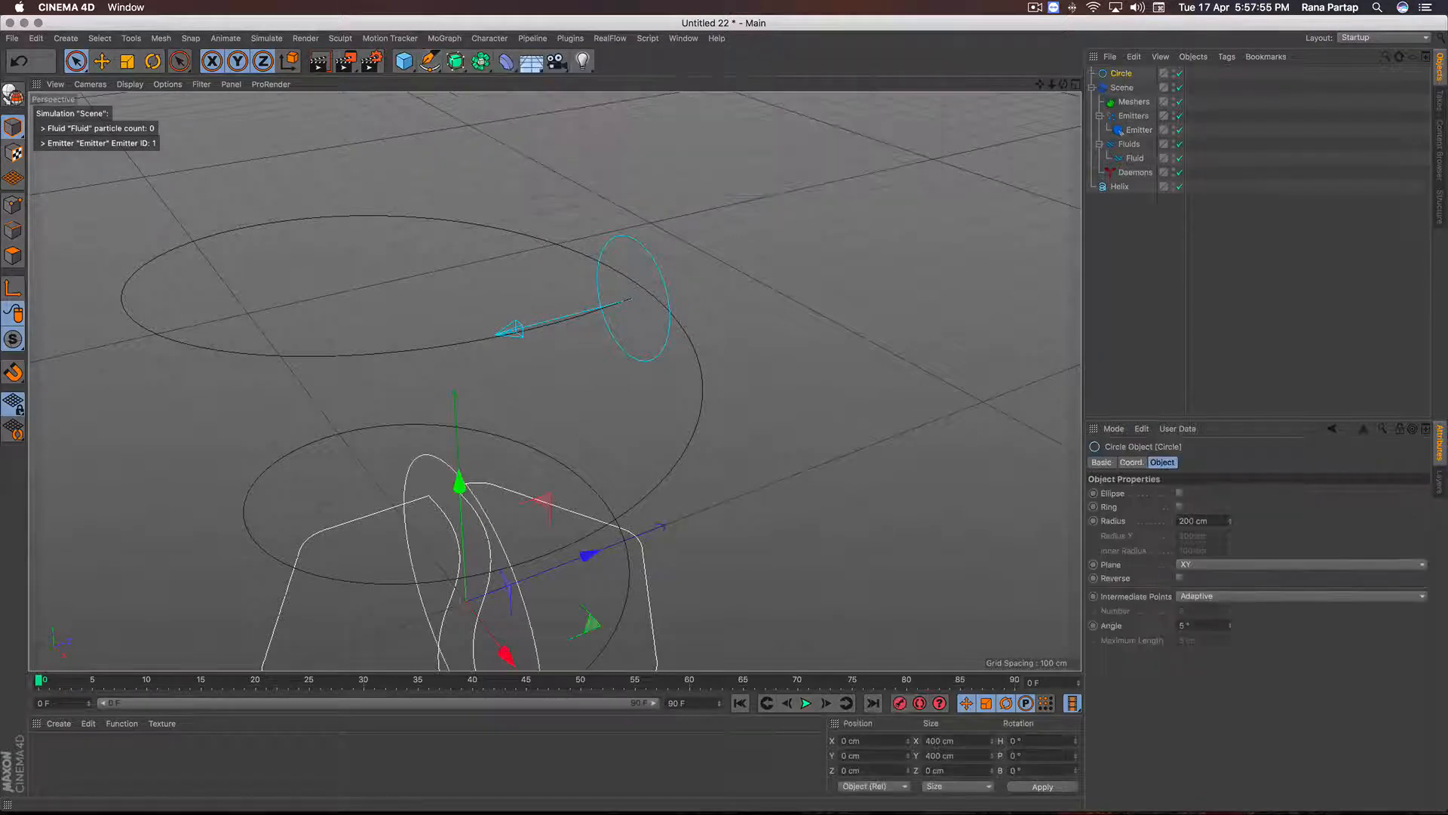
{"action": "left_click_drag", "start_coordinate": [1232, 521], "coordinate": [1203, 643]}
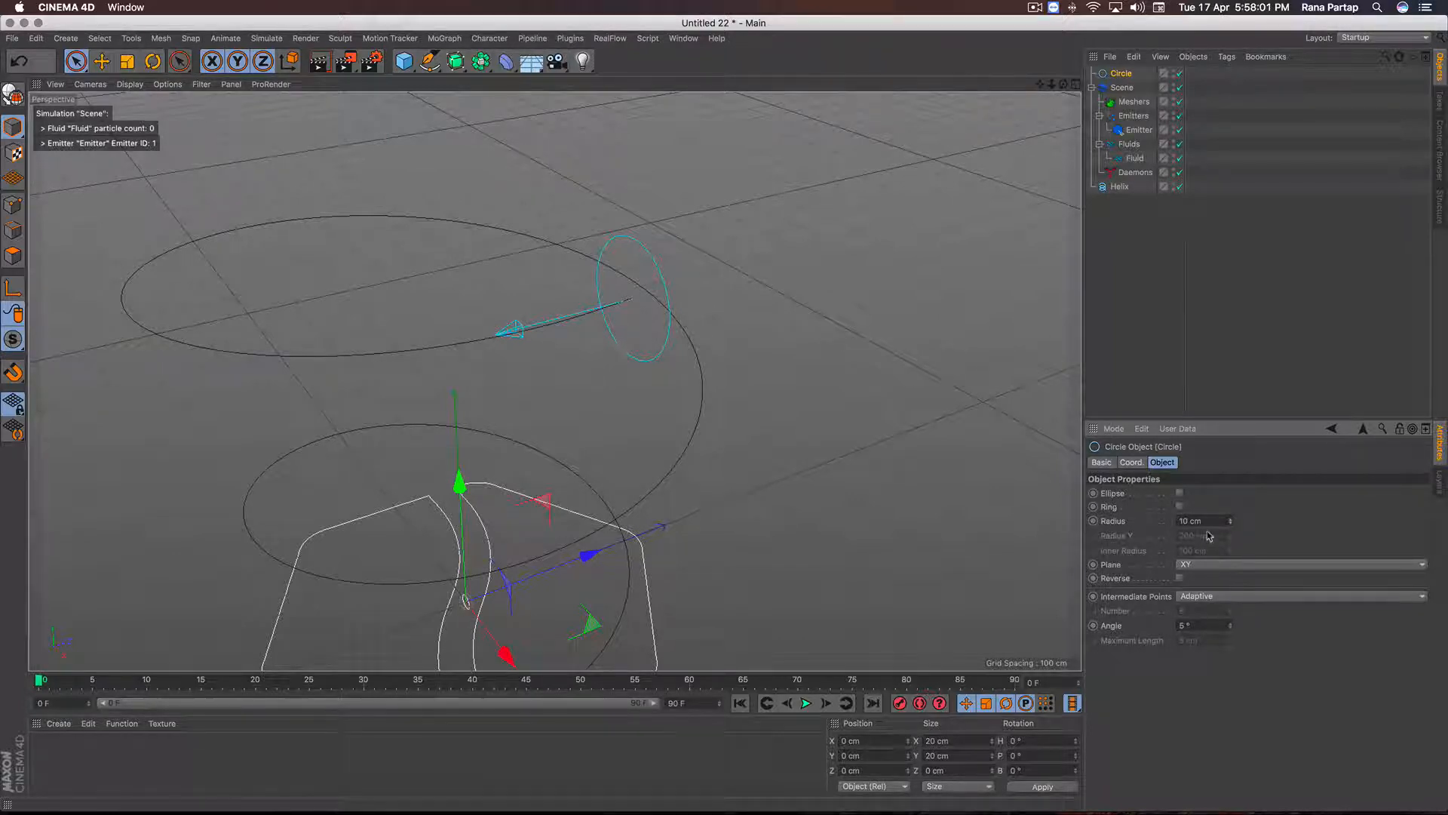
Sweep the circle along the helix to form a tube, and set the circle's radius to 39 cm
{"action": "left_click", "coordinate": [455, 61]}
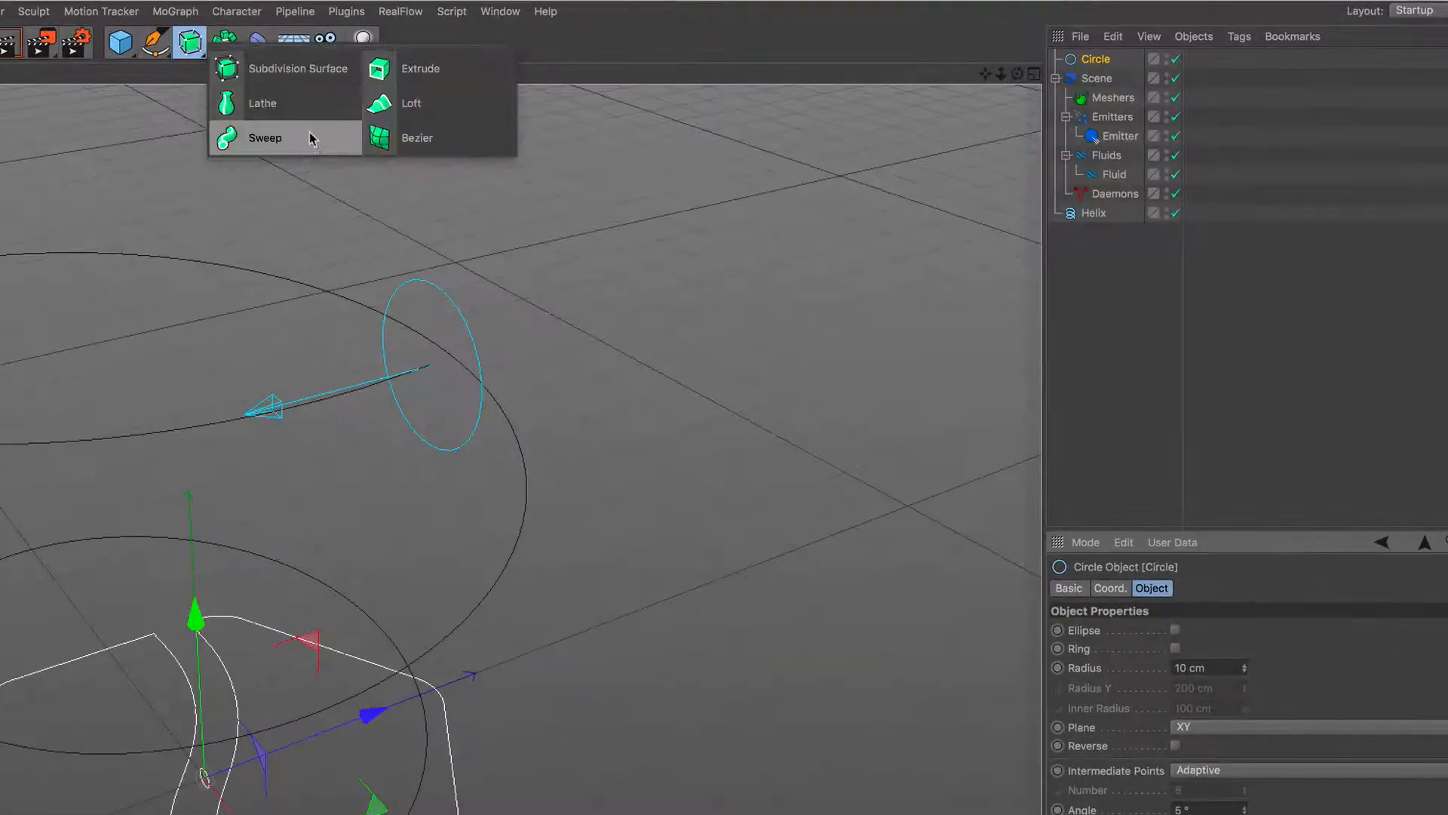
{"action": "left_click", "coordinate": [312, 139]}
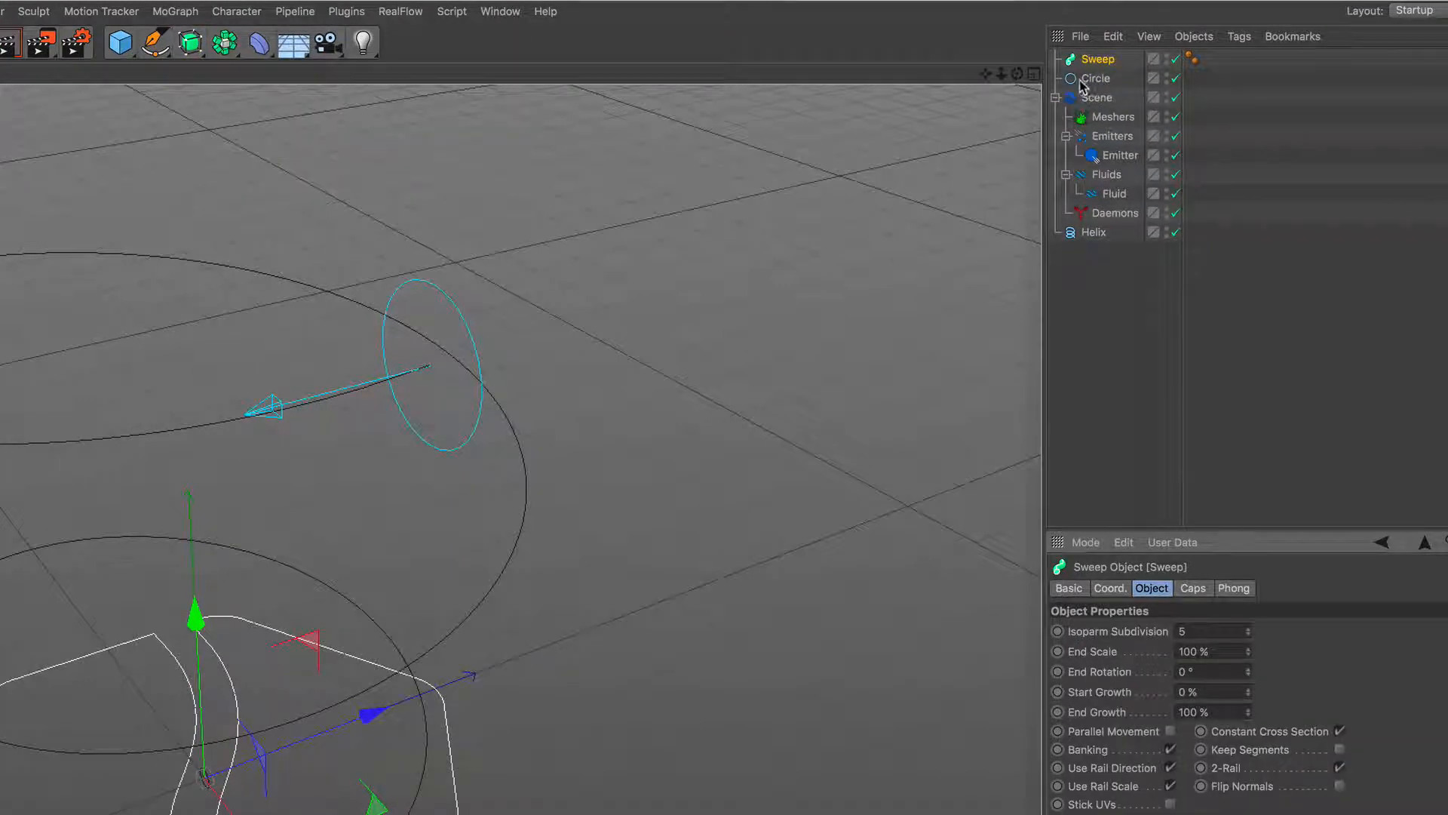
{"action": "mouse_move", "coordinate": [1084, 86]}
{"action": "left_mouse_down"}
{"action": "mouse_move", "coordinate": [1098, 65]}
{"action": "mouse_move", "coordinate": [1100, 77]}
{"action": "left_mouse_up"}
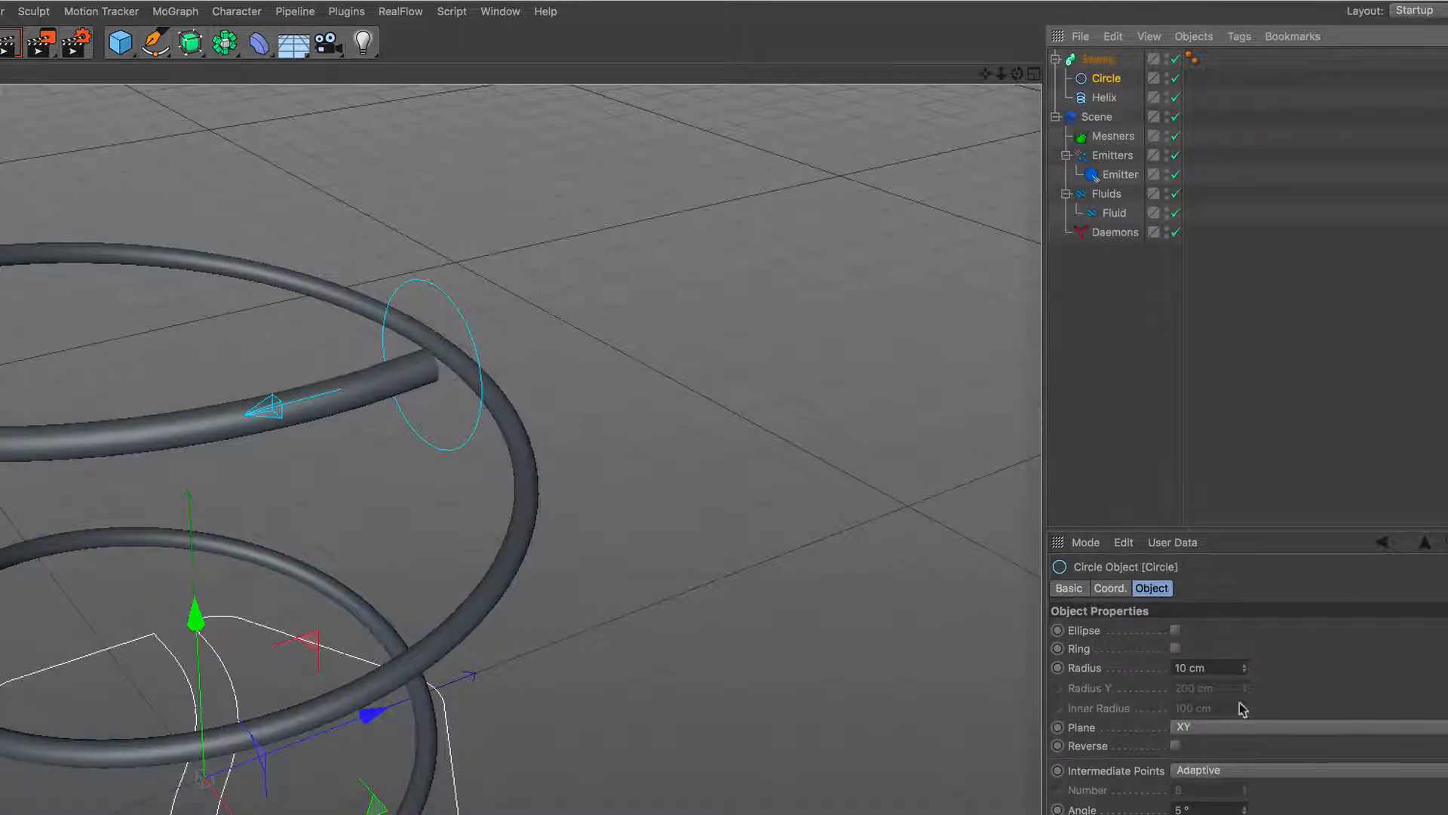
{"action": "mouse_move", "coordinate": [1247, 674]}
{"action": "left_mouse_down"}
{"action": "mouse_move", "coordinate": [1251, 631]}
{"action": "mouse_move", "coordinate": [1250, 645]}
{"action": "left_mouse_up"}
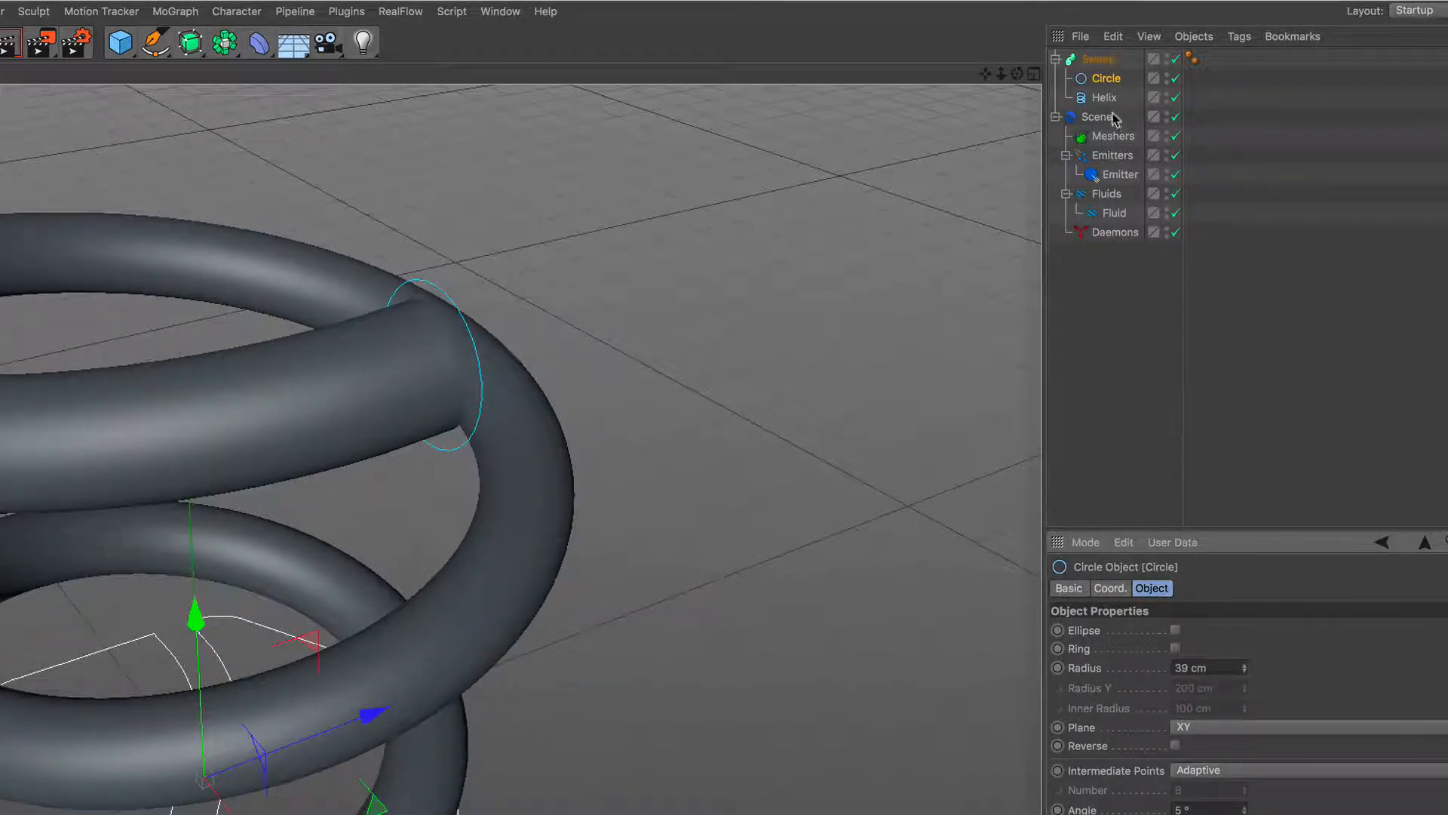
Select the emitter and scale it down to about 72 cm across to fit the tube's upper opening
{"action": "left_click", "coordinate": [1113, 175]}
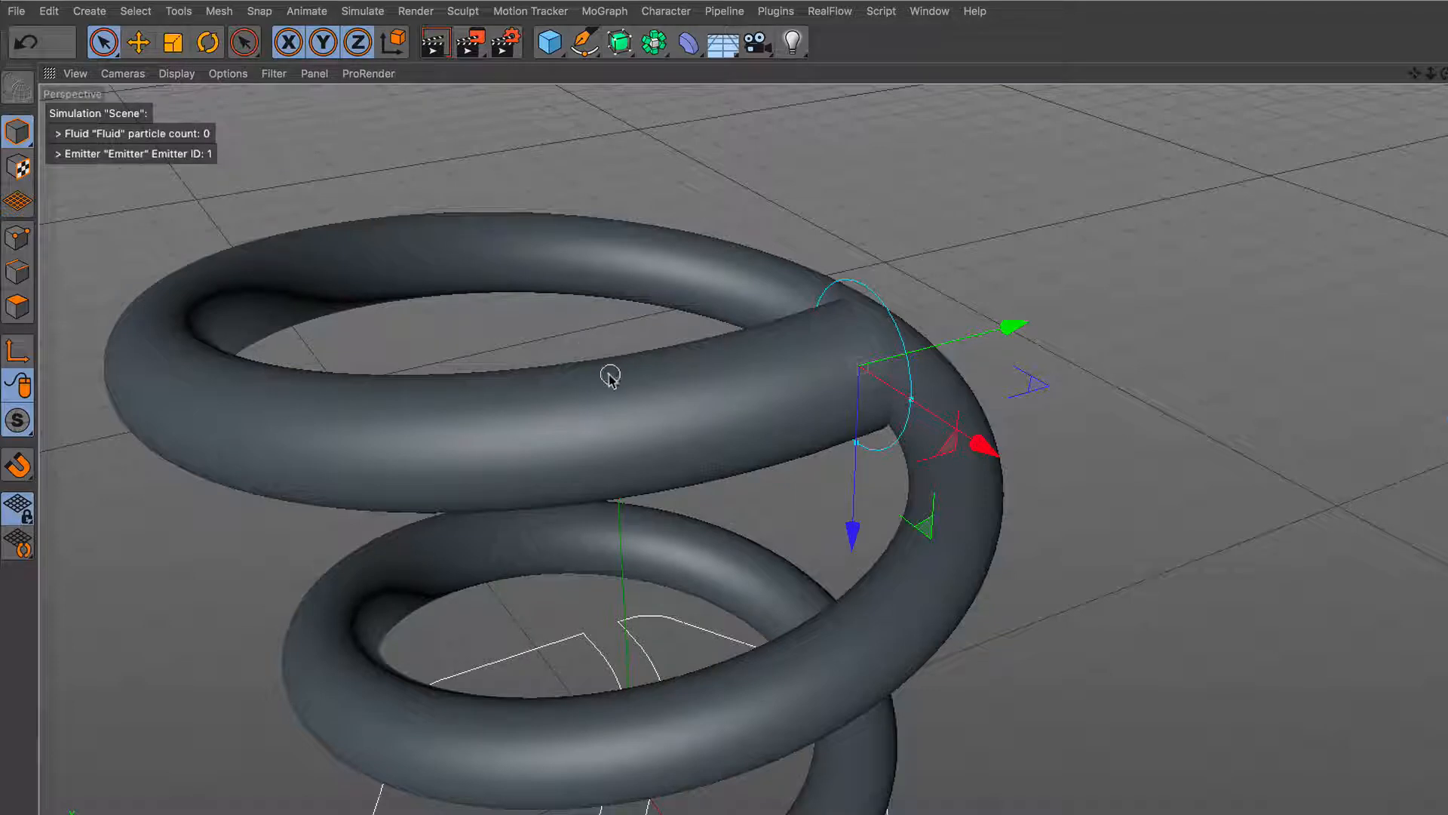
{"action": "right_click_drag", "start_coordinate": [738, 370], "coordinate": [746, 309], "text": "alt"}
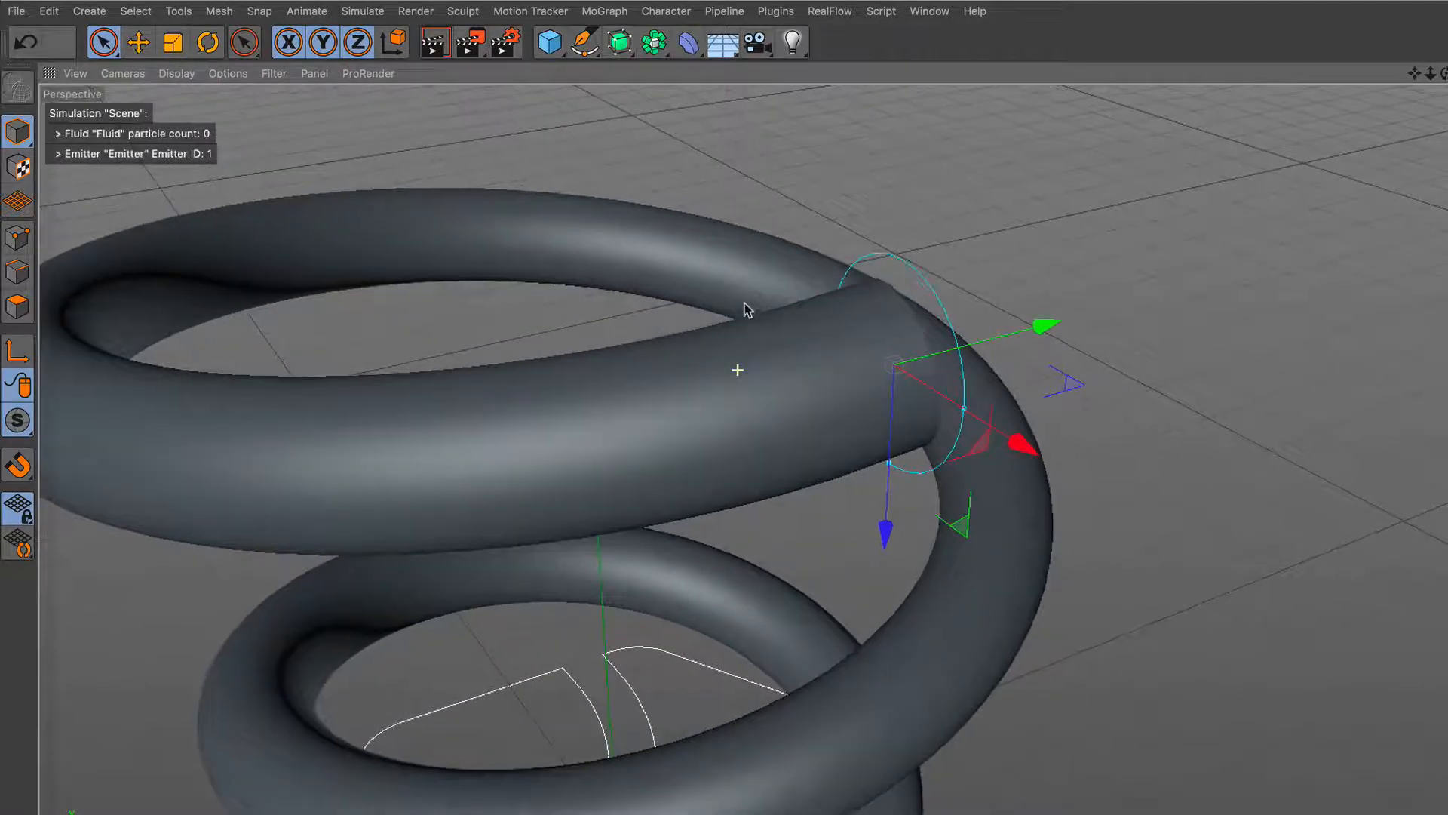
{"action": "left_click", "coordinate": [178, 46]}
{"action": "left_click_drag", "start_coordinate": [1019, 255], "coordinate": [928, 411]}
{"action": "left_click_drag", "start_coordinate": [753, 478], "coordinate": [855, 310], "text": "alt"}
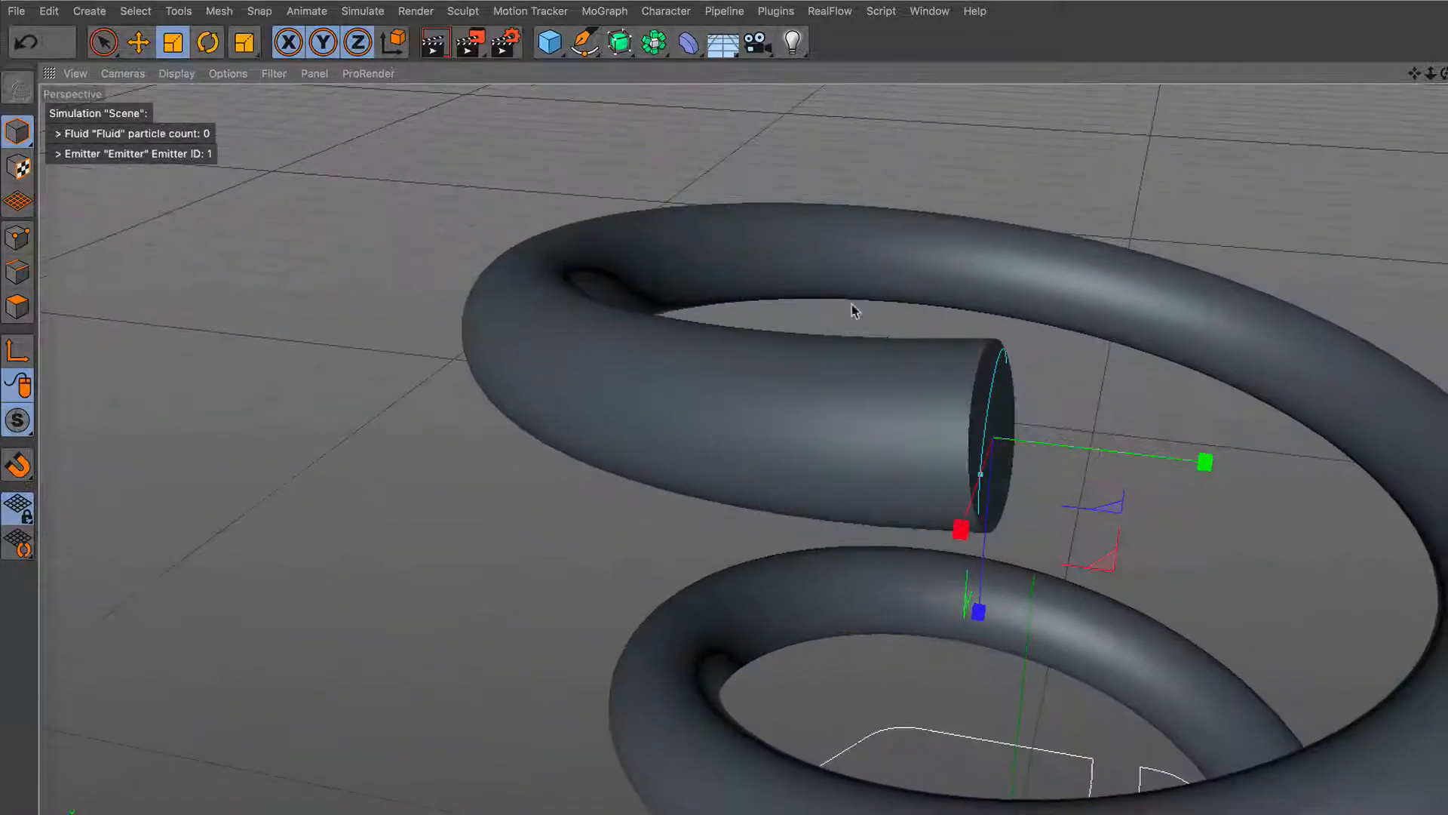
Rotate the emitter to about -82.3° pitch and 4.4° bank to align with the tube's mouth, and nudge it into position
{"action": "left_click", "coordinate": [211, 50]}
{"action": "left_click_drag", "start_coordinate": [1058, 329], "coordinate": [908, 421]}
{"action": "left_click_drag", "start_coordinate": [1019, 571], "coordinate": [1025, 510]}
{"action": "left_click", "coordinate": [103, 42]}
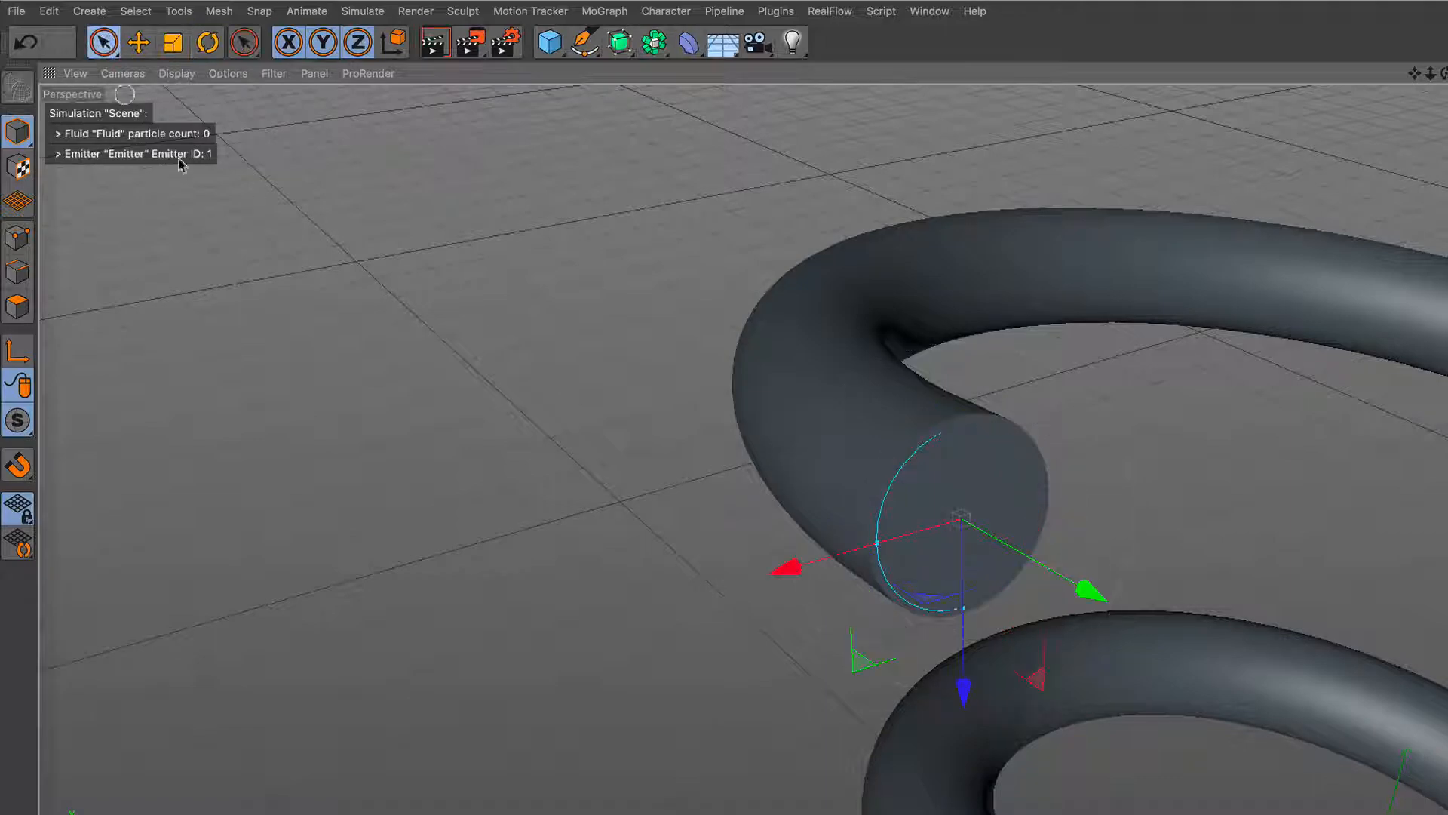
{"action": "left_click_drag", "start_coordinate": [1094, 593], "coordinate": [1087, 590]}
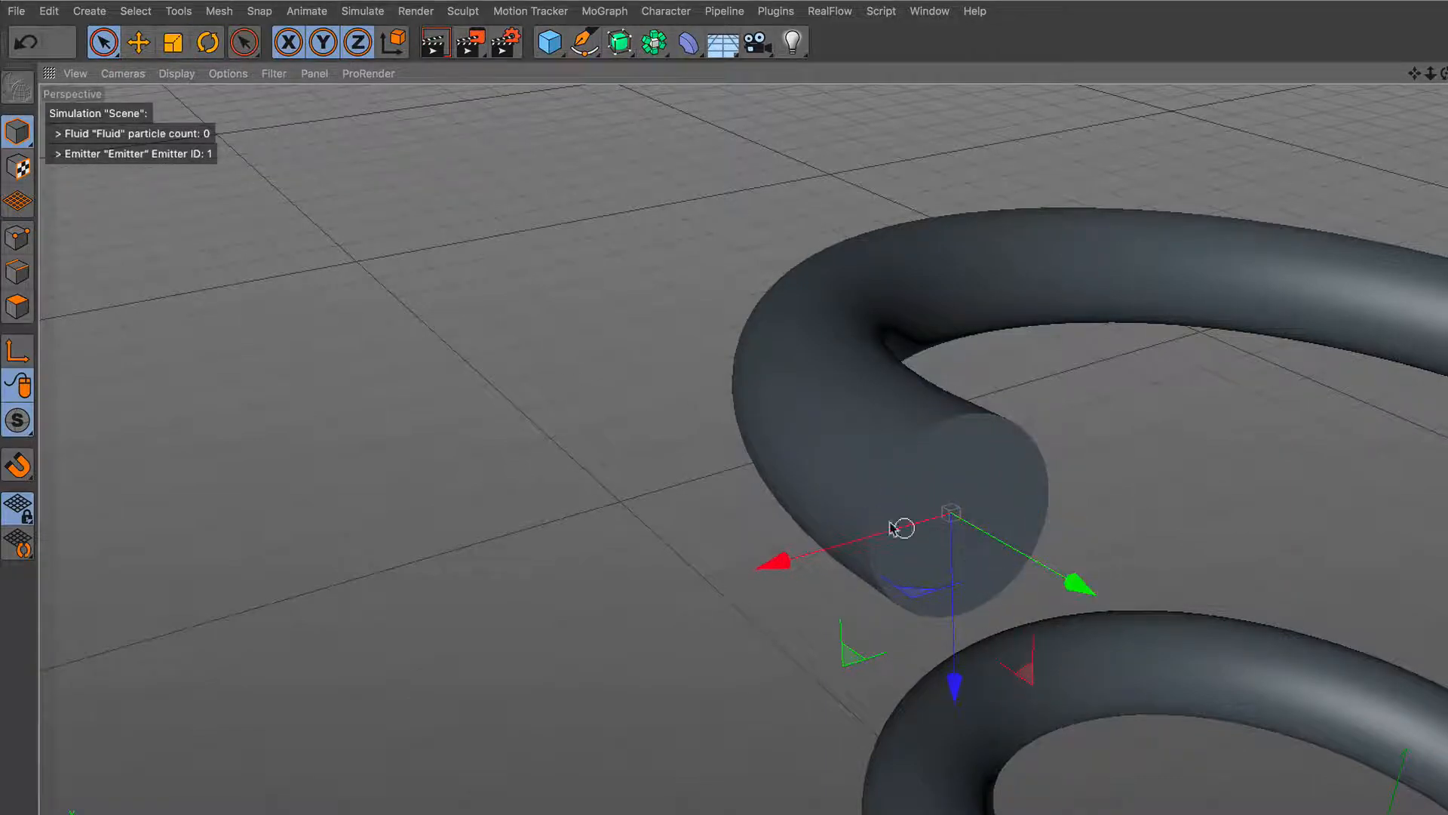
Remove the sweep's start cap to open the tube's lower end, and inspect both ends
{"action": "left_click_drag", "start_coordinate": [896, 528], "coordinate": [997, 509], "text": "alt"}
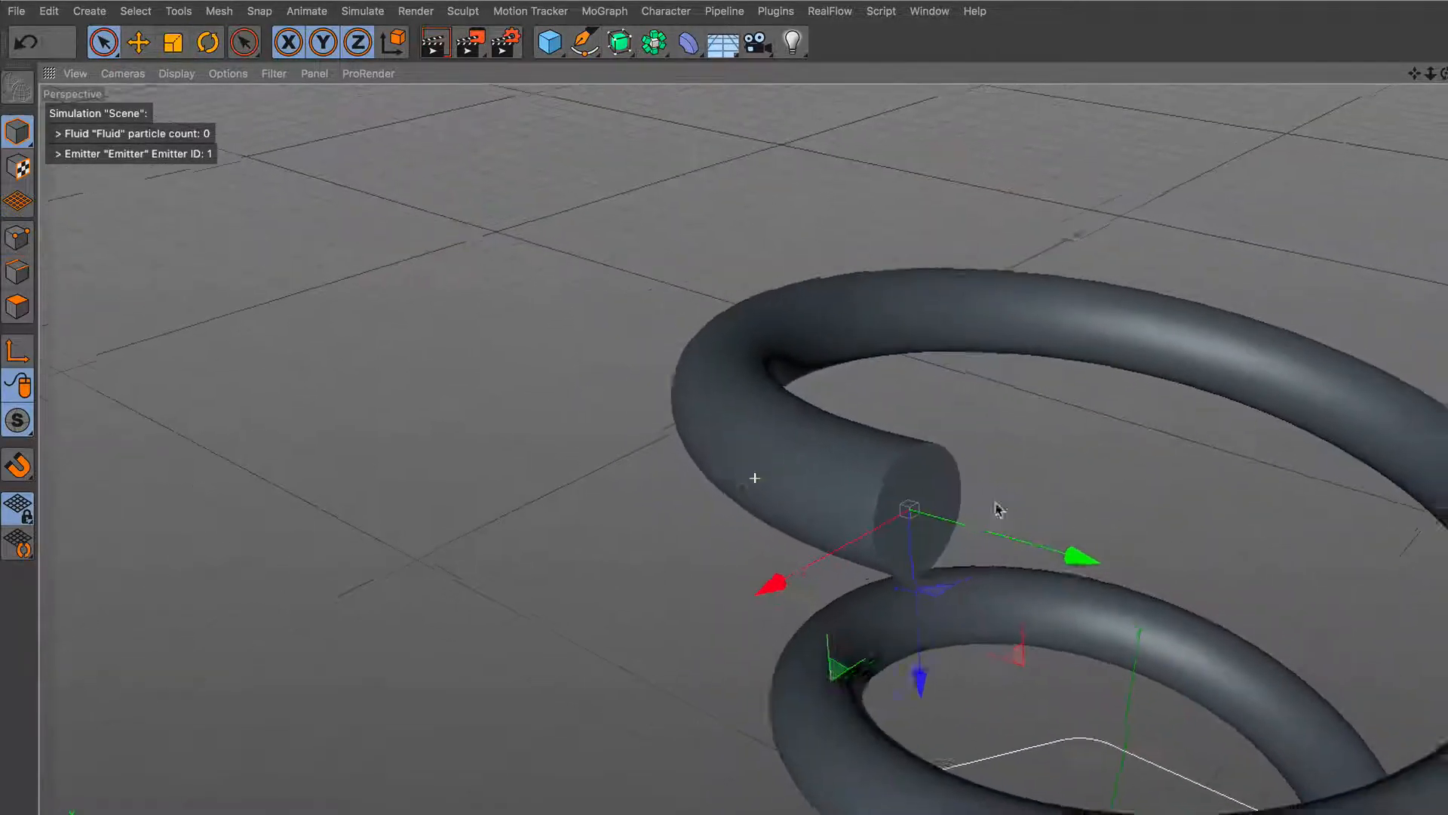
{"action": "scroll", "coordinate": [997, 510], "scroll_direction": "down", "scroll_amount": 3}
{"action": "left_click_drag", "start_coordinate": [896, 452], "coordinate": [934, 624], "text": "alt"}
{"action": "scroll", "coordinate": [999, 456], "scroll_direction": "up", "scroll_amount": 3}
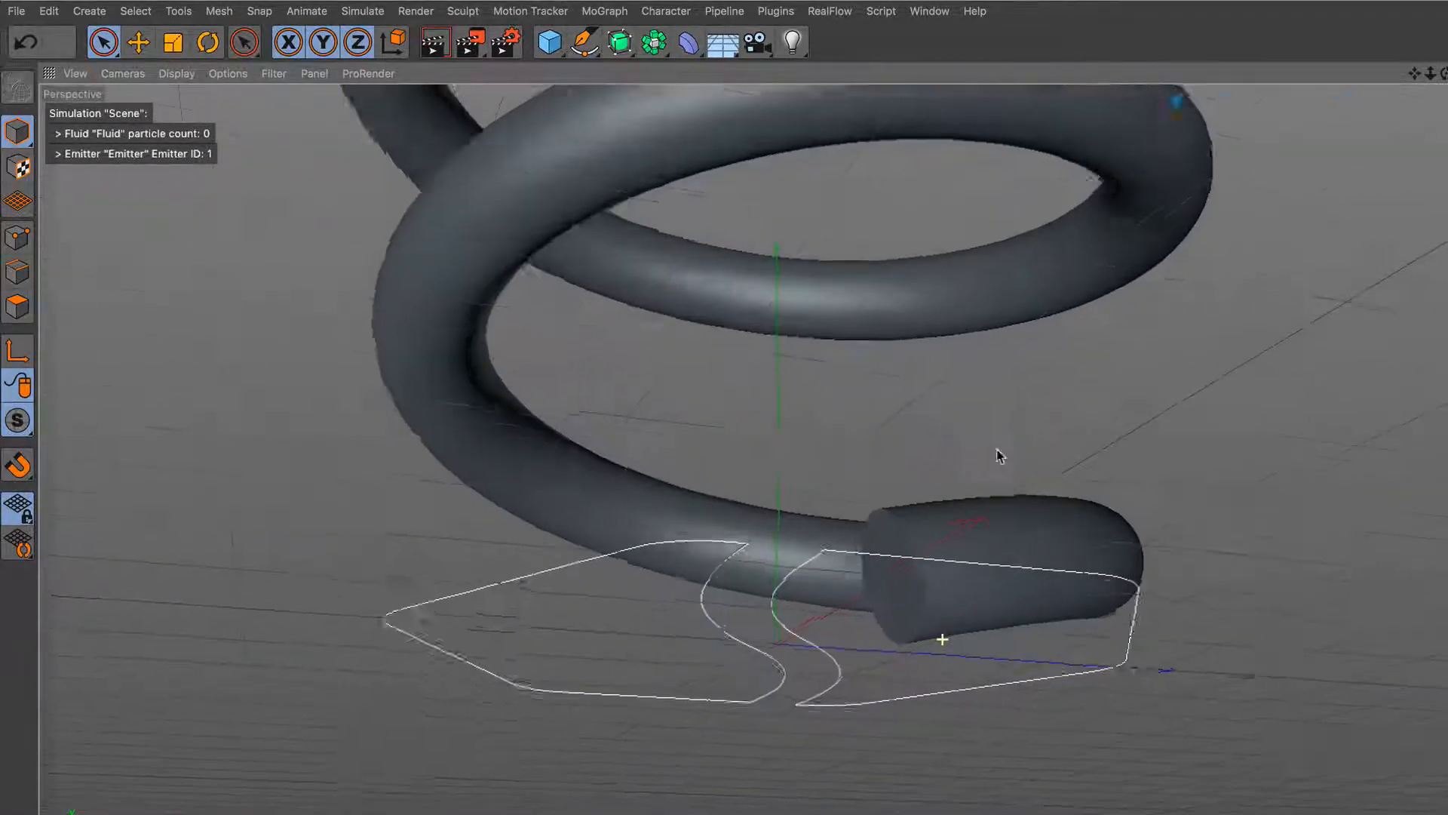
{"action": "left_click_drag", "start_coordinate": [1000, 456], "coordinate": [929, 582], "text": "alt"}
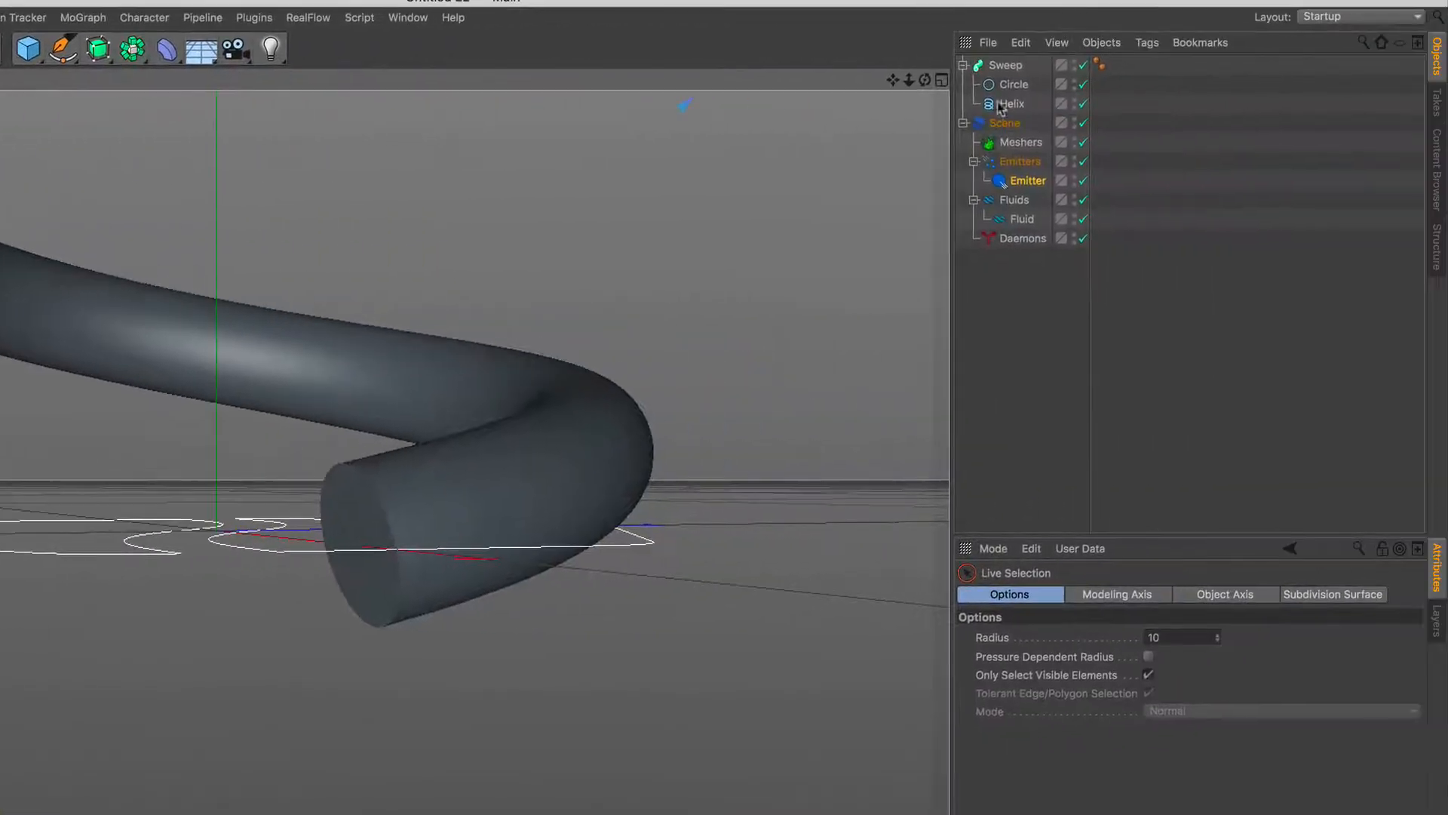
{"action": "left_click", "coordinate": [1008, 68]}
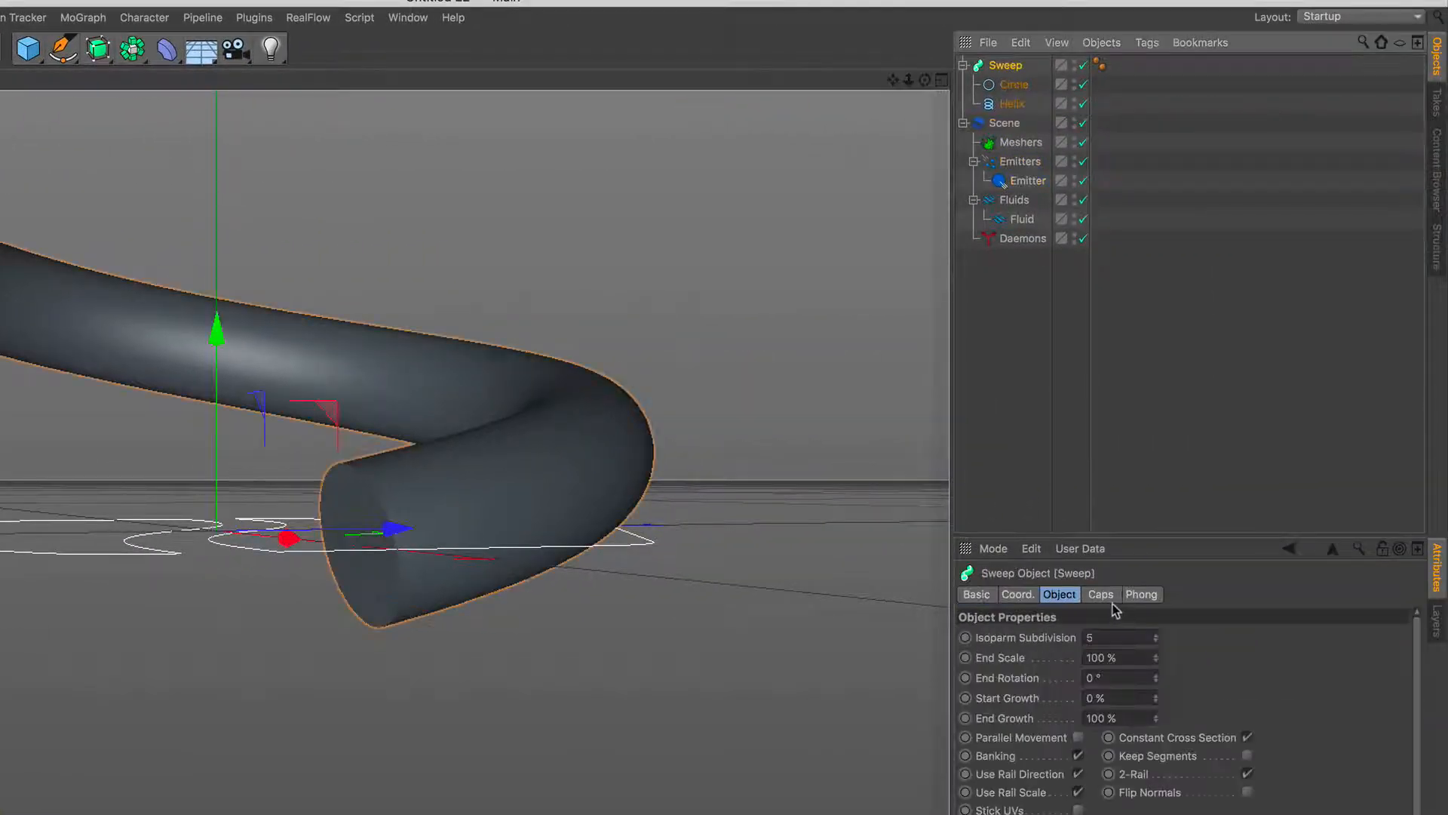
{"action": "left_click", "coordinate": [1102, 595]}
{"action": "left_click", "coordinate": [1167, 641]}
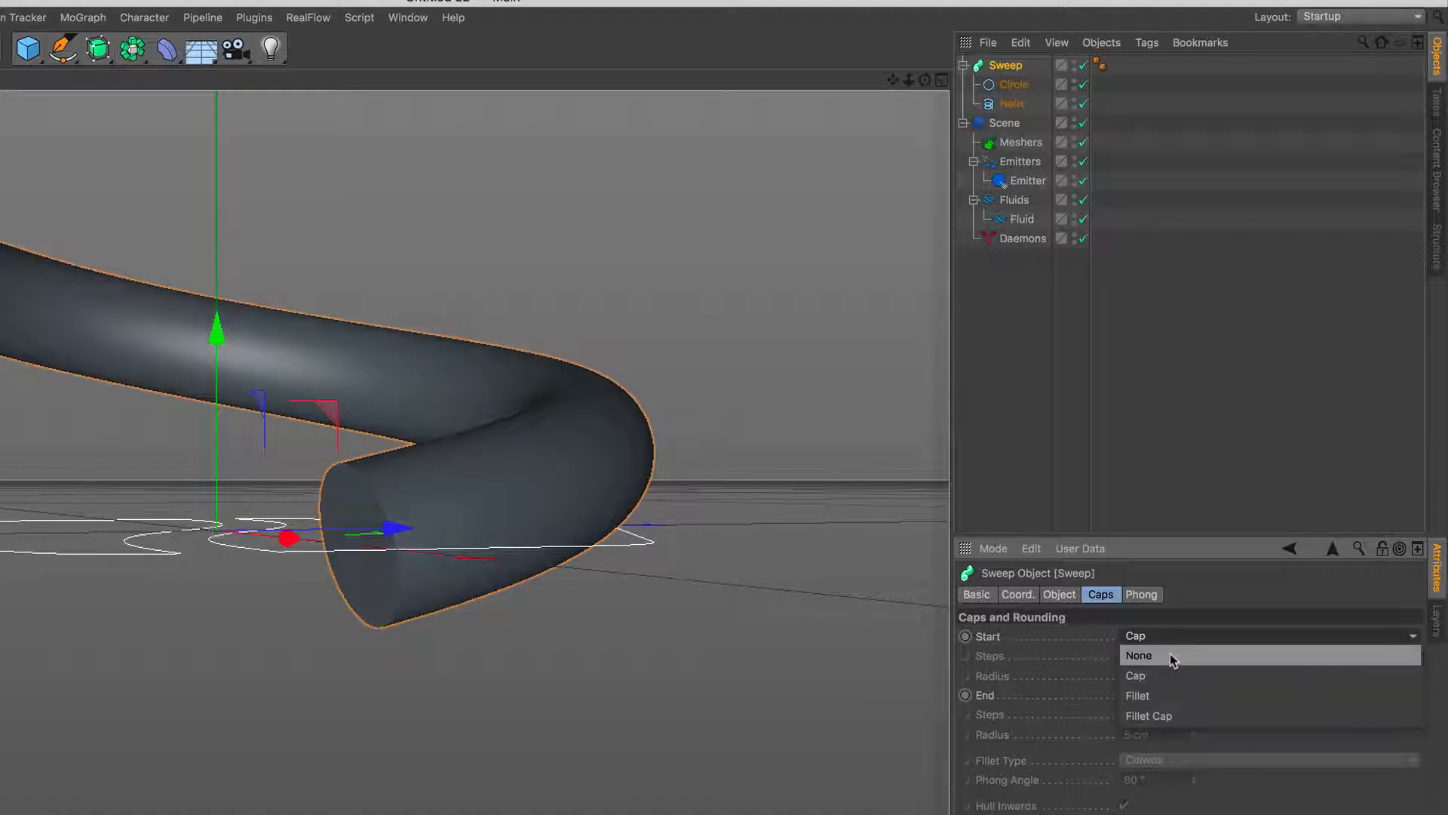
{"action": "left_click", "coordinate": [1174, 655]}
{"action": "mouse_move", "coordinate": [437, 505]}
{"action": "left_mouse_down", "text": "alt"}
{"action": "mouse_move", "coordinate": [455, 482]}
{"action": "mouse_move", "coordinate": [660, 478]}
{"action": "mouse_move", "coordinate": [720, 450]}
{"action": "mouse_move", "coordinate": [724, 397]}
{"action": "mouse_move", "coordinate": [436, 501]}
{"action": "mouse_move", "coordinate": [433, 525]}
{"action": "left_mouse_up", "text": "alt"}
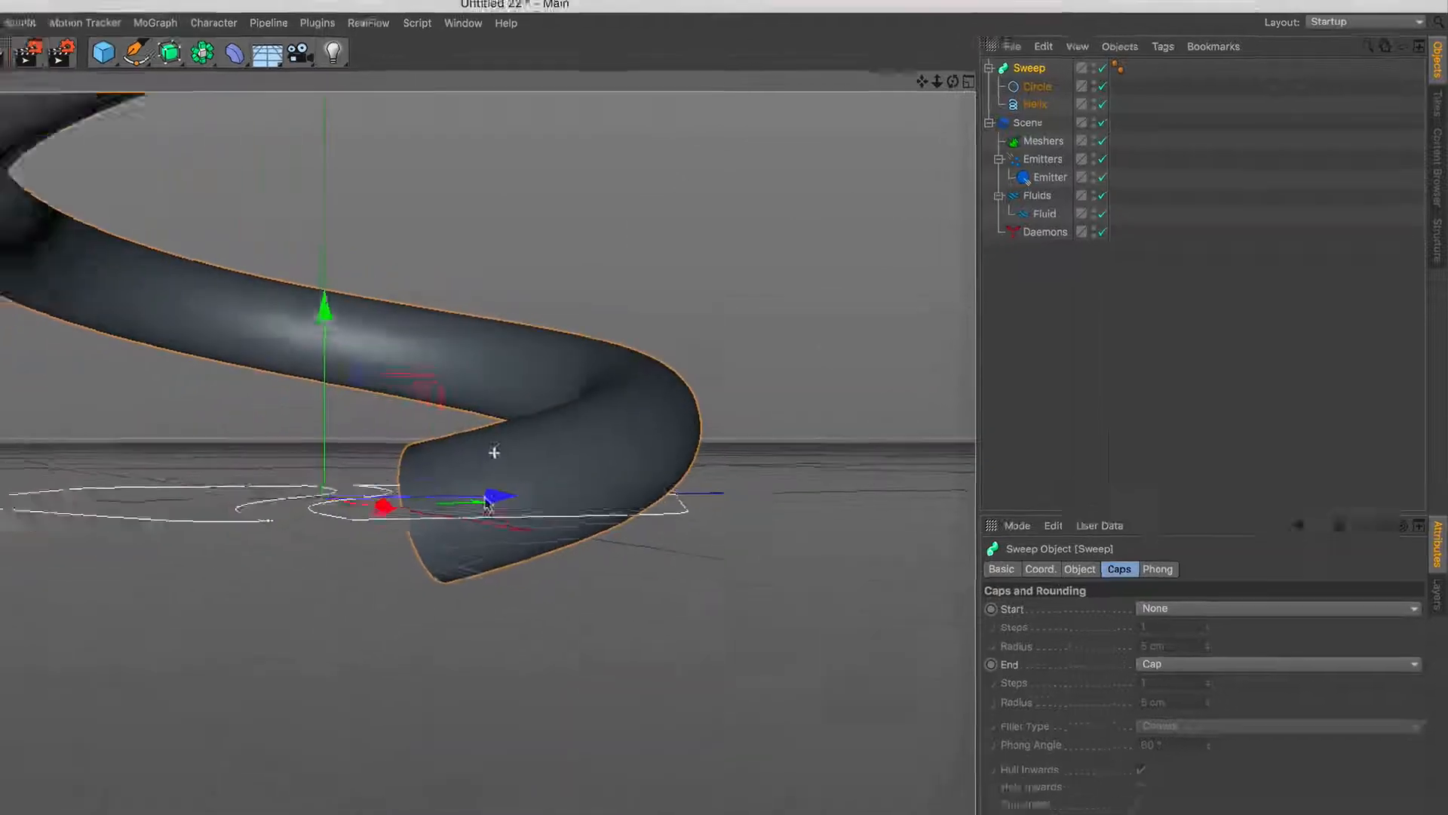
{"action": "left_click_drag", "start_coordinate": [448, 598], "coordinate": [441, 514], "text": "alt"}
{"action": "mouse_move", "coordinate": [666, 421]}
{"action": "left_mouse_down", "text": "alt"}
{"action": "mouse_move", "coordinate": [664, 407]}
{"action": "mouse_move", "coordinate": [724, 381]}
{"action": "mouse_move", "coordinate": [556, 388]}
{"action": "mouse_move", "coordinate": [660, 405]}
{"action": "left_mouse_up", "text": "alt"}
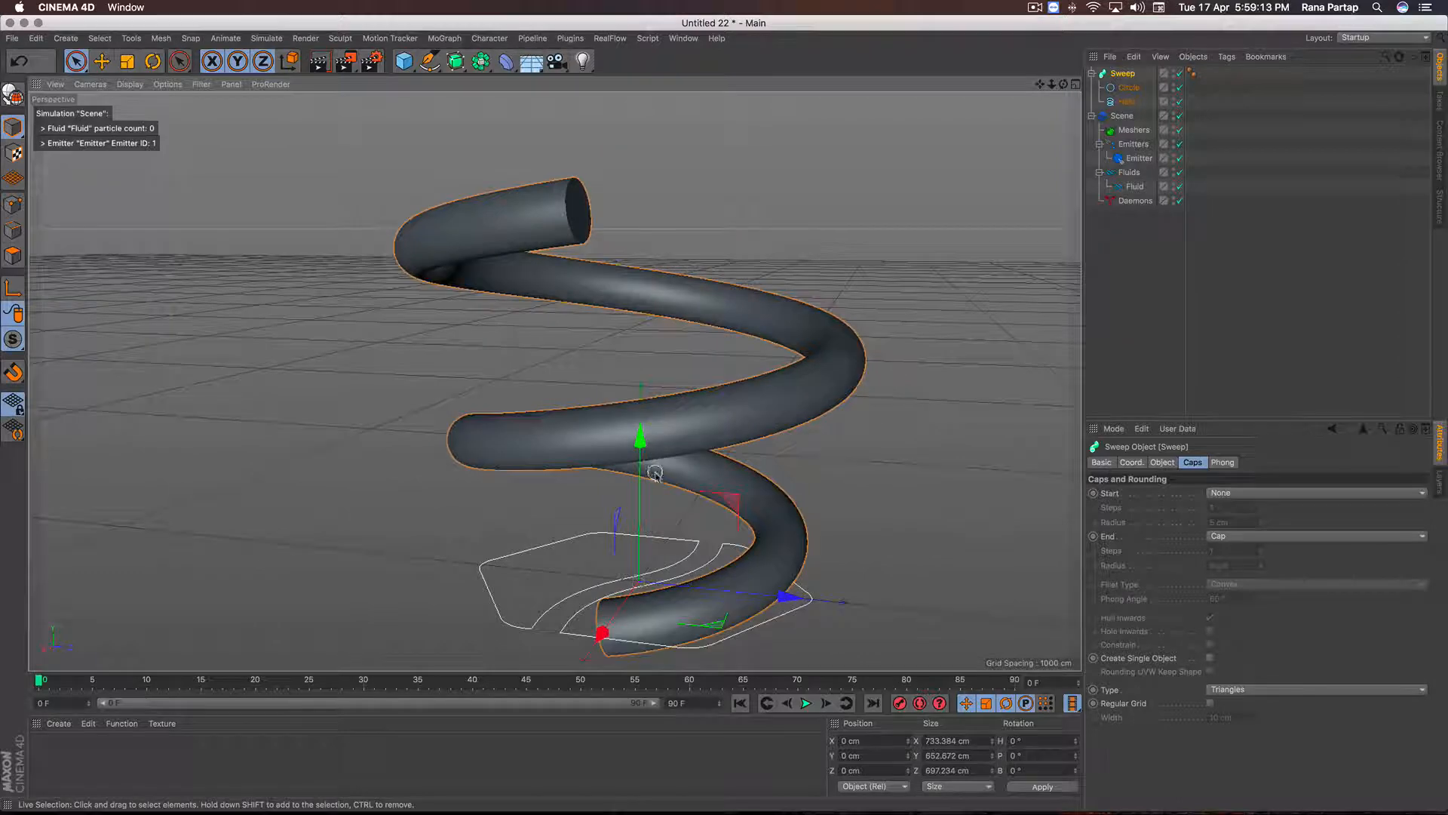
Load the materials from the MercyMat file in the cube animation folder
{"action": "left_click", "coordinate": [62, 728]}
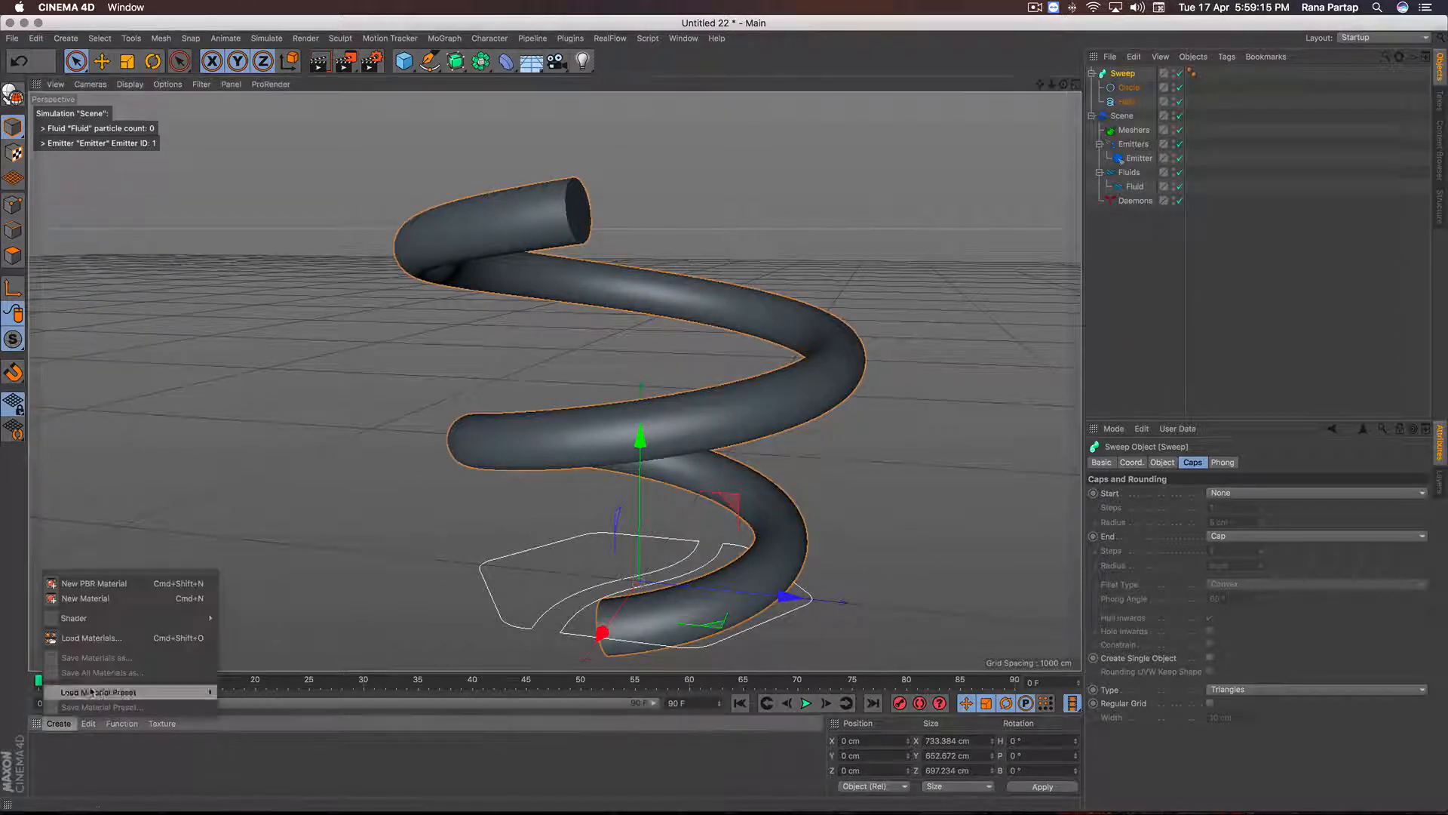
{"action": "left_click", "coordinate": [108, 644]}
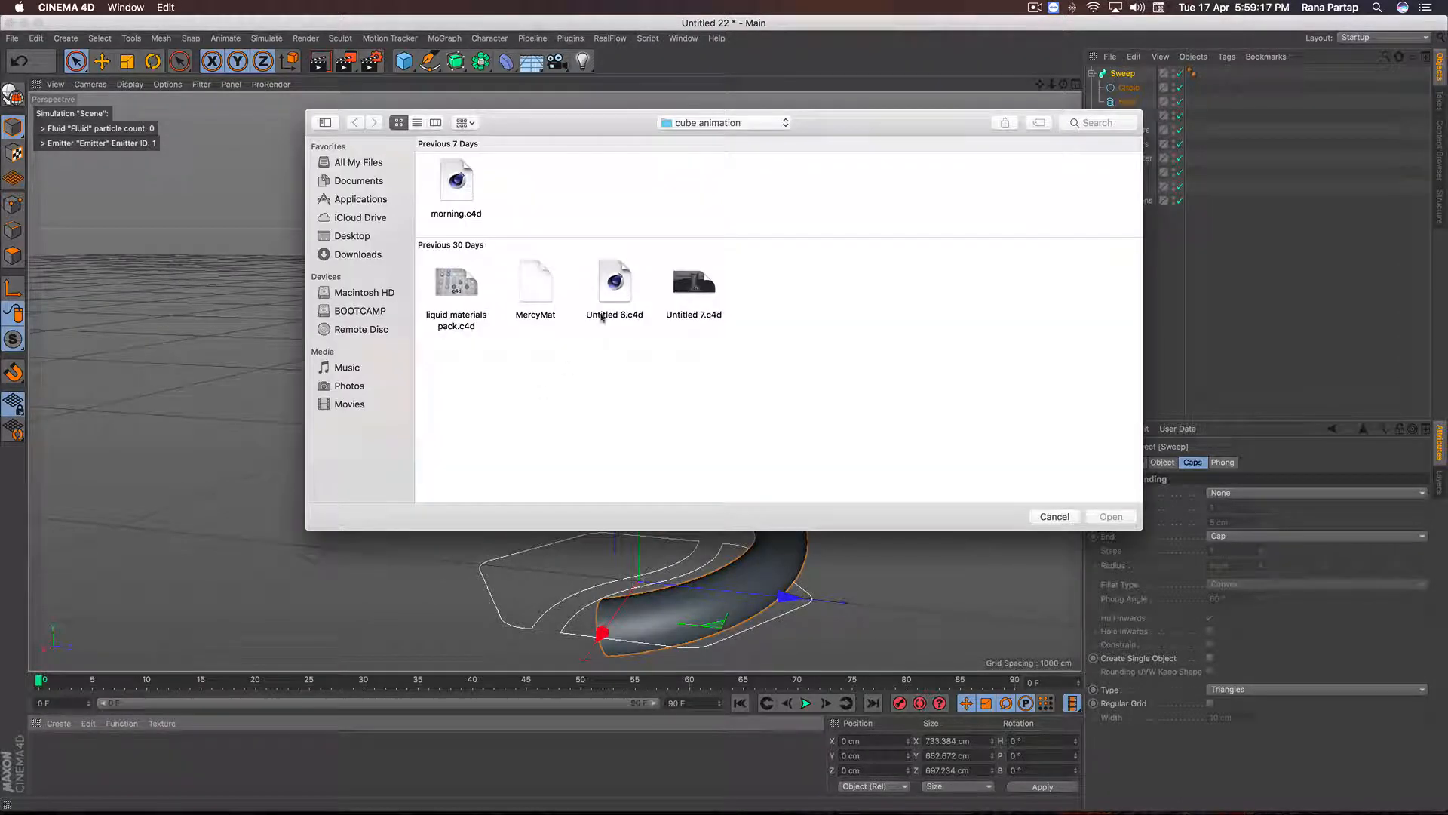
{"action": "left_click", "coordinate": [546, 297]}
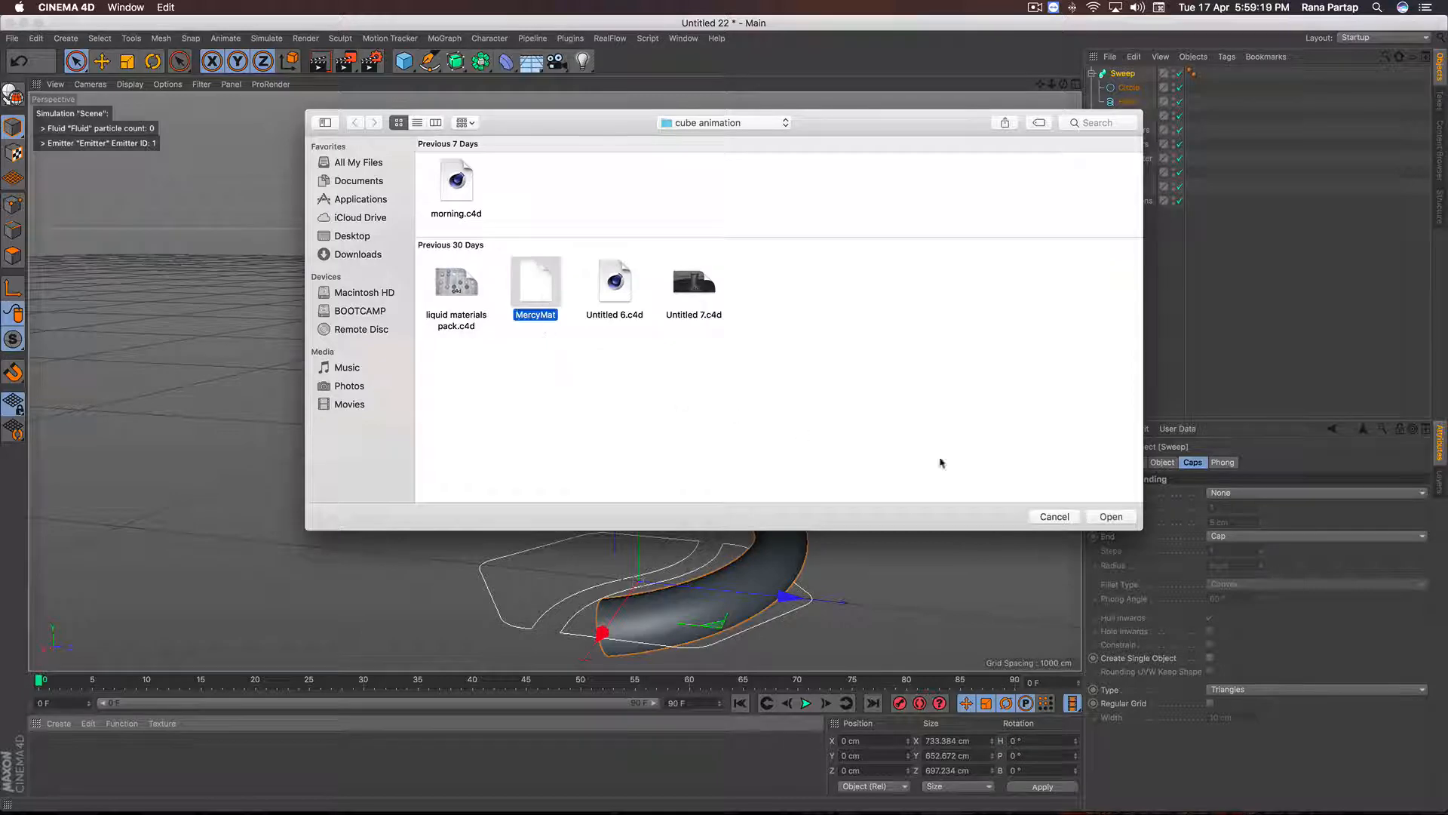
{"action": "left_click", "coordinate": [1111, 516]}
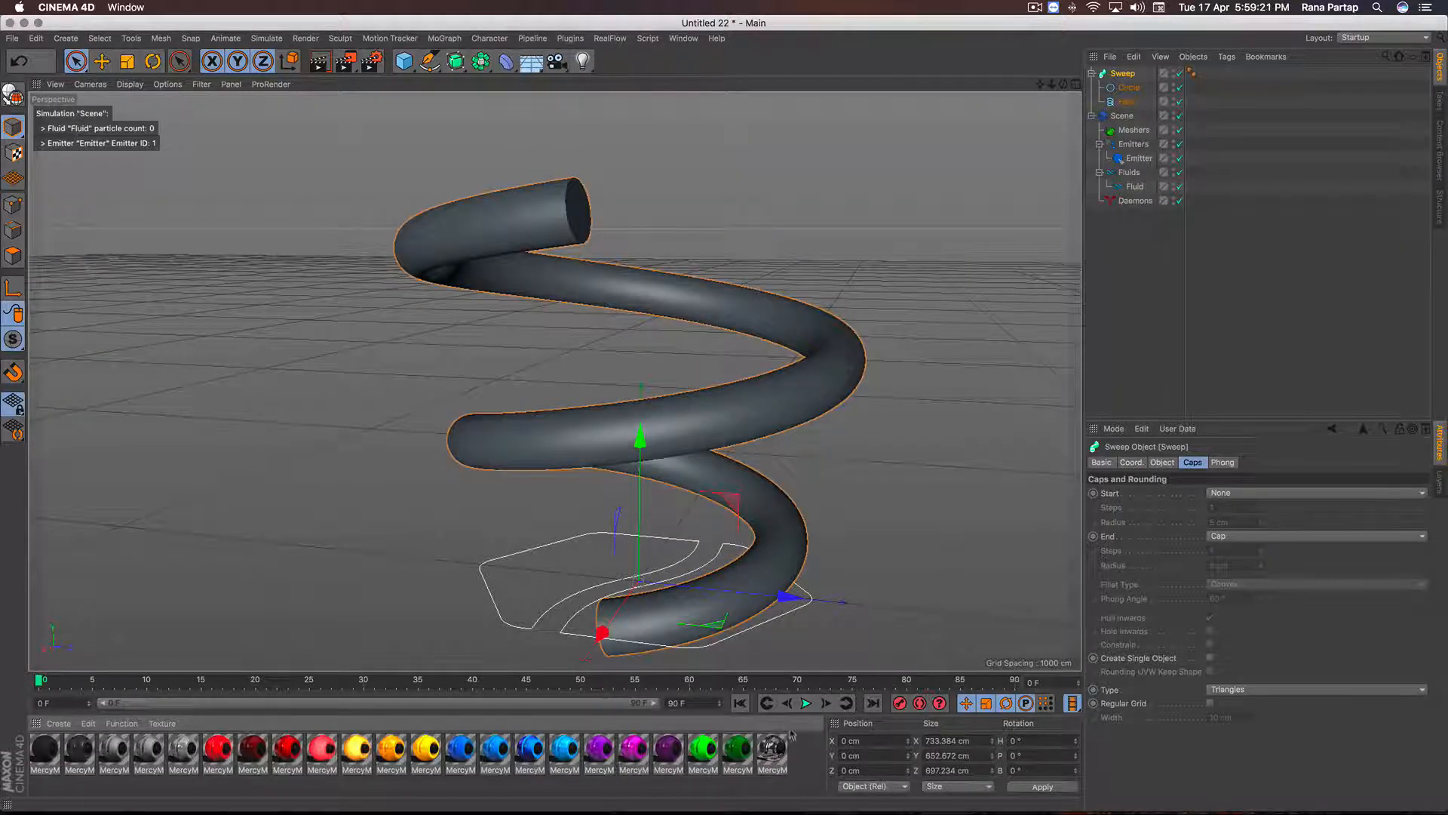
Apply the transparent MercyMP material to the sweep
{"action": "left_click", "coordinate": [782, 751]}
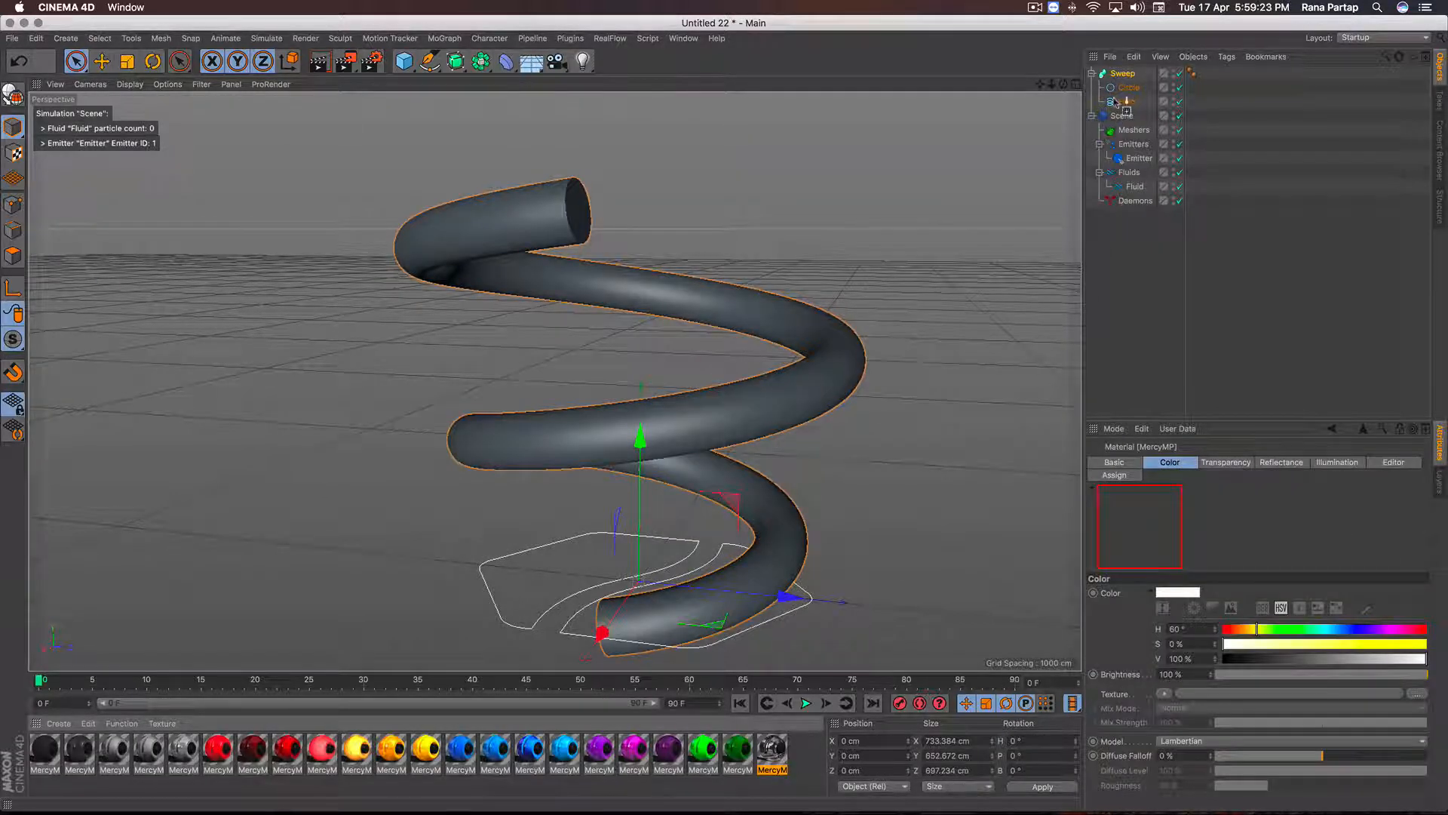
{"action": "left_click_drag", "start_coordinate": [1125, 76], "coordinate": [1123, 73]}
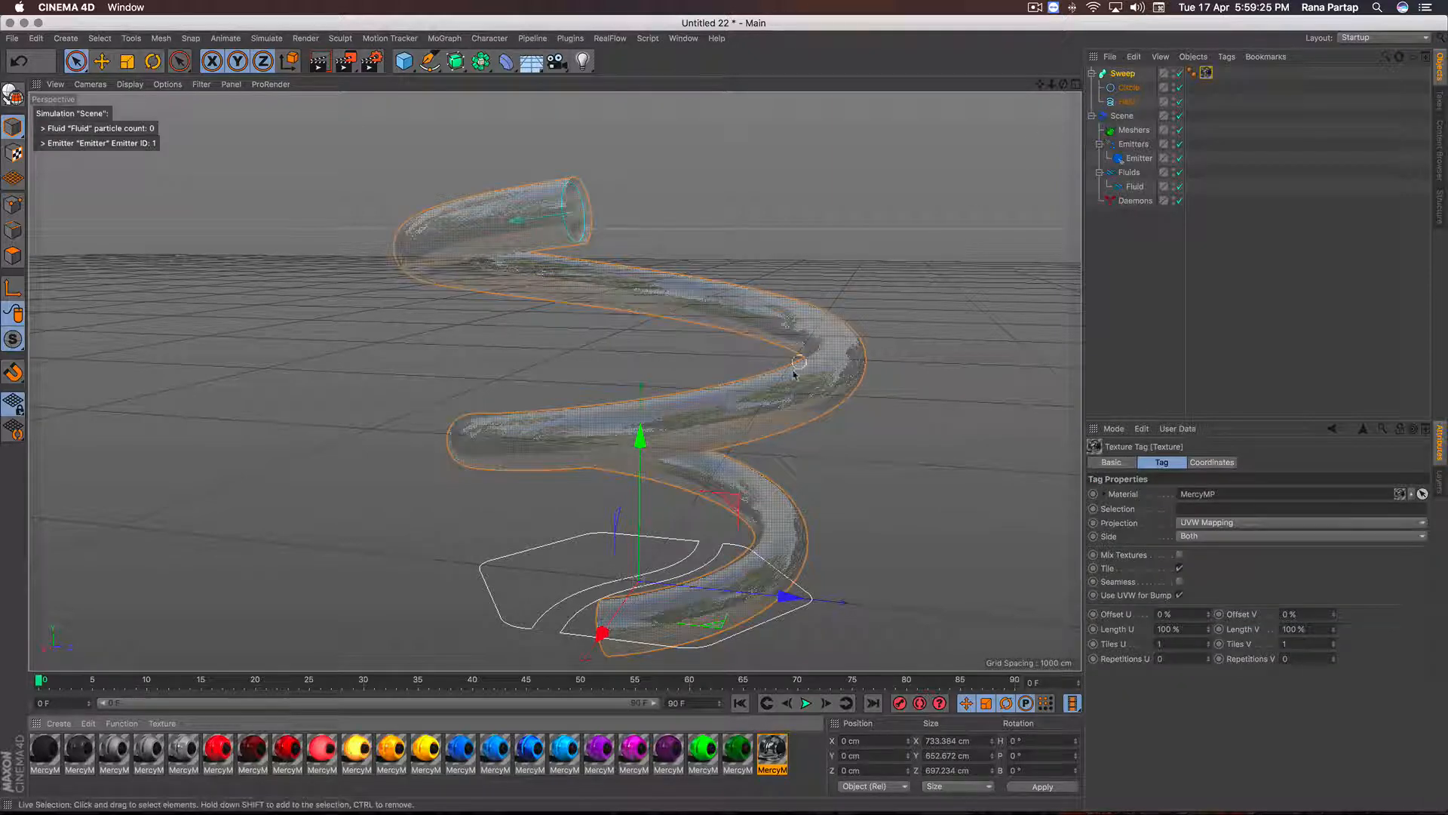
{"action": "scroll", "coordinate": [664, 445], "scroll_direction": "up", "scroll_amount": 1}
{"action": "scroll", "coordinate": [702, 445], "scroll_direction": "down", "scroll_amount": 1}
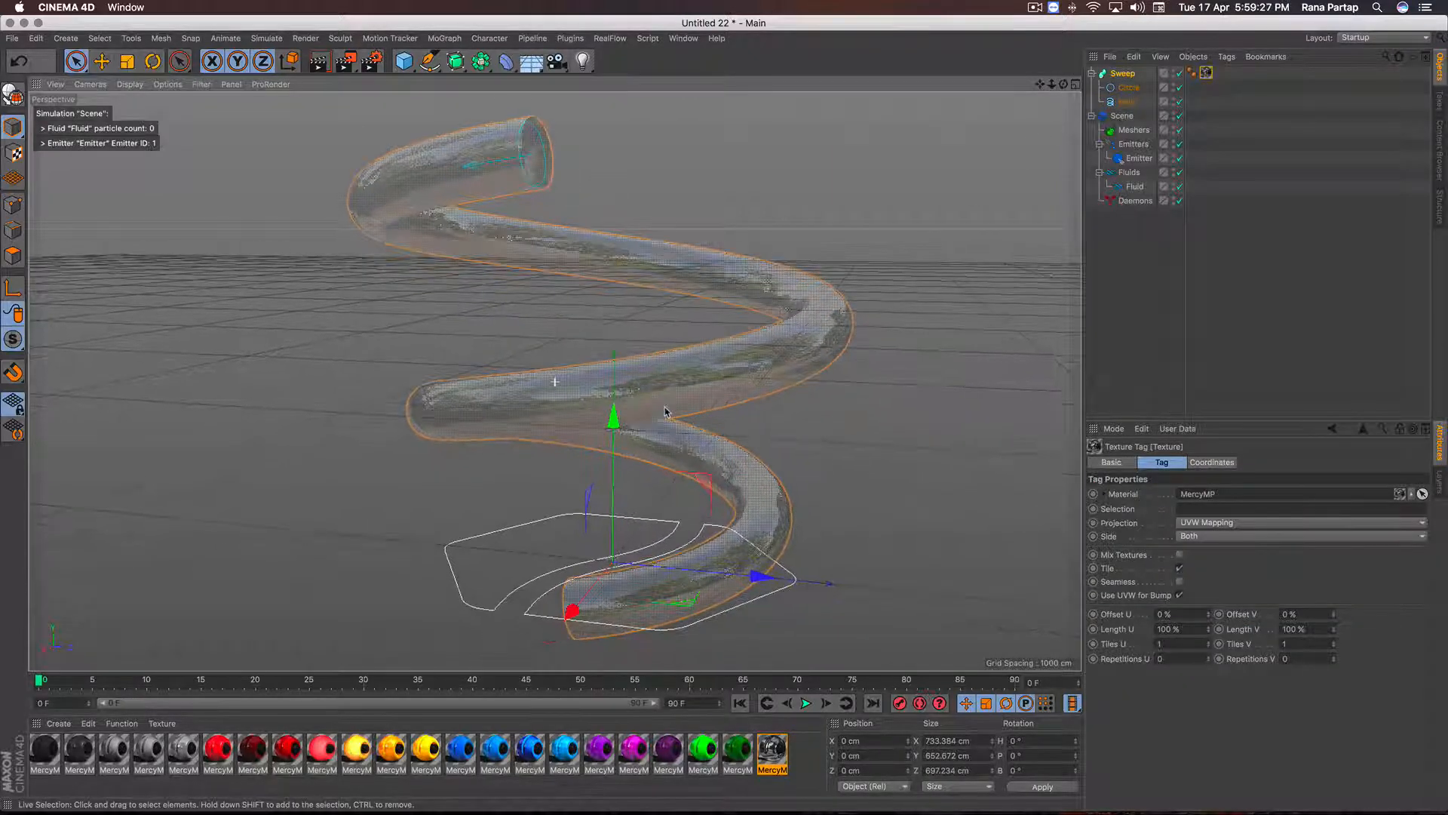
Play the simulation to frame 45 and check from above how the fluid moves relative to the tube
{"action": "left_click", "coordinate": [804, 704]}
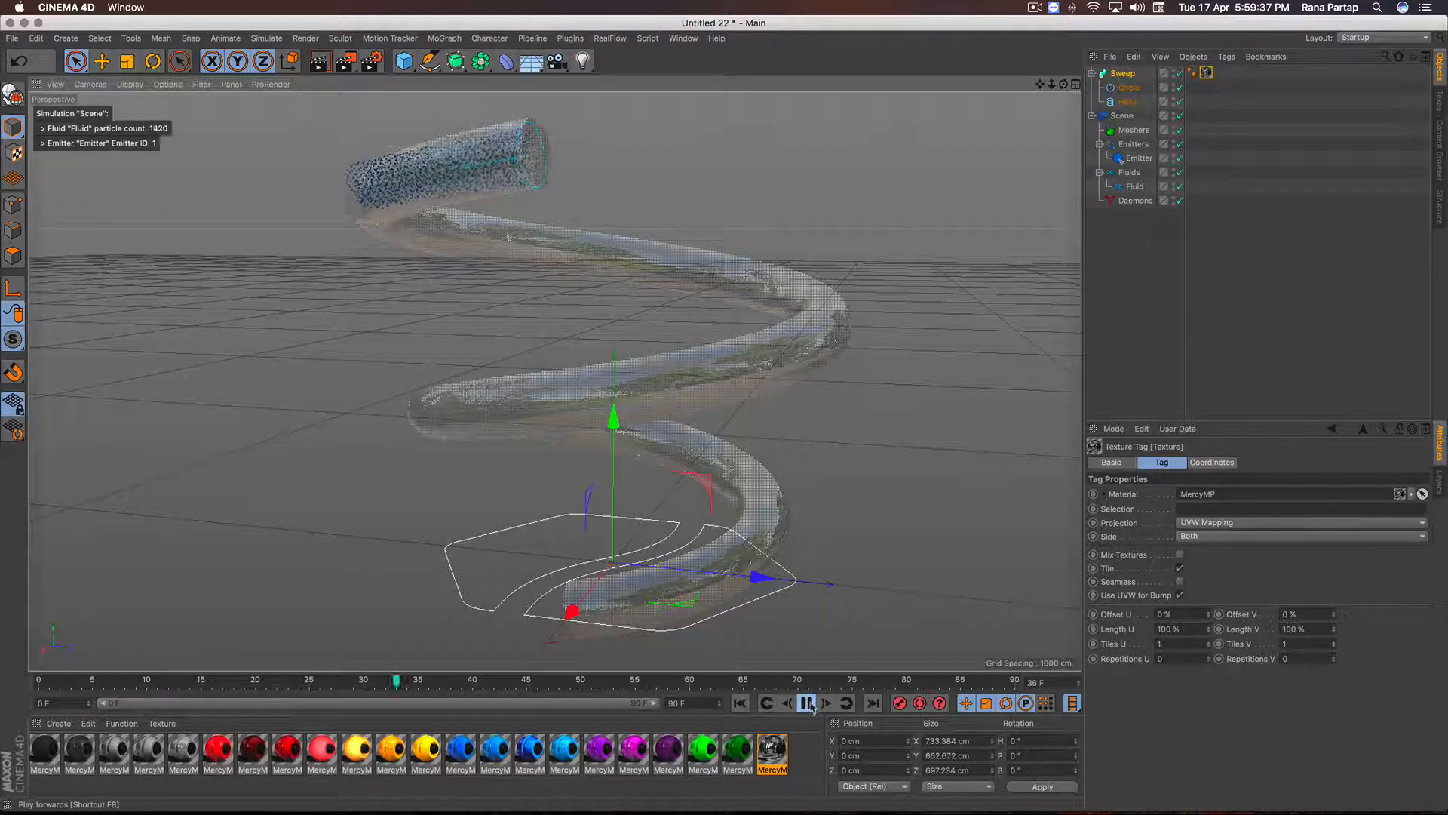
{"action": "left_click", "coordinate": [807, 703]}
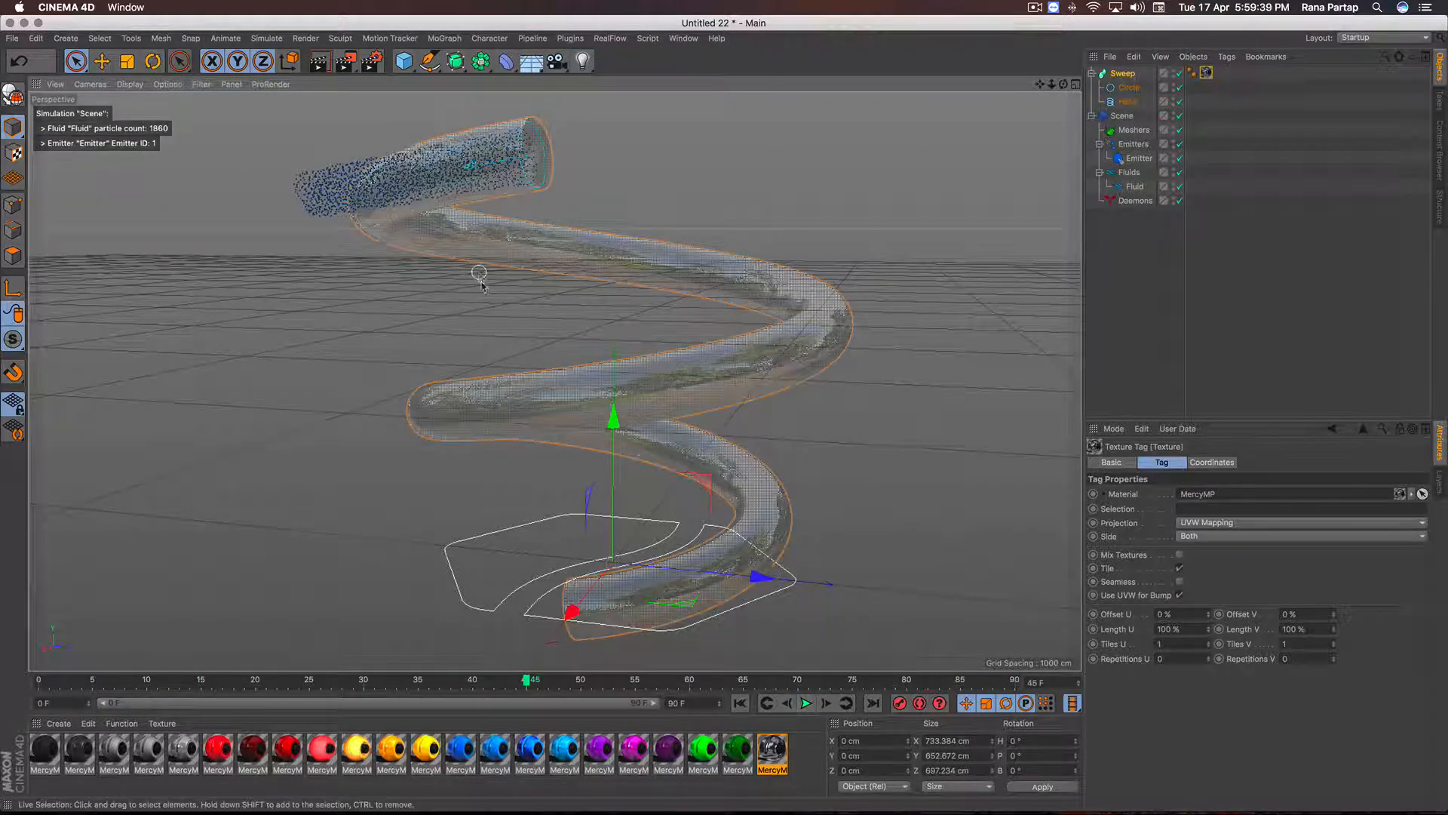
{"action": "left_click_drag", "start_coordinate": [480, 284], "coordinate": [481, 365], "text": "alt"}
Add a RealFlow Collider tag to the sweep
{"action": "left_click", "coordinate": [1136, 73]}
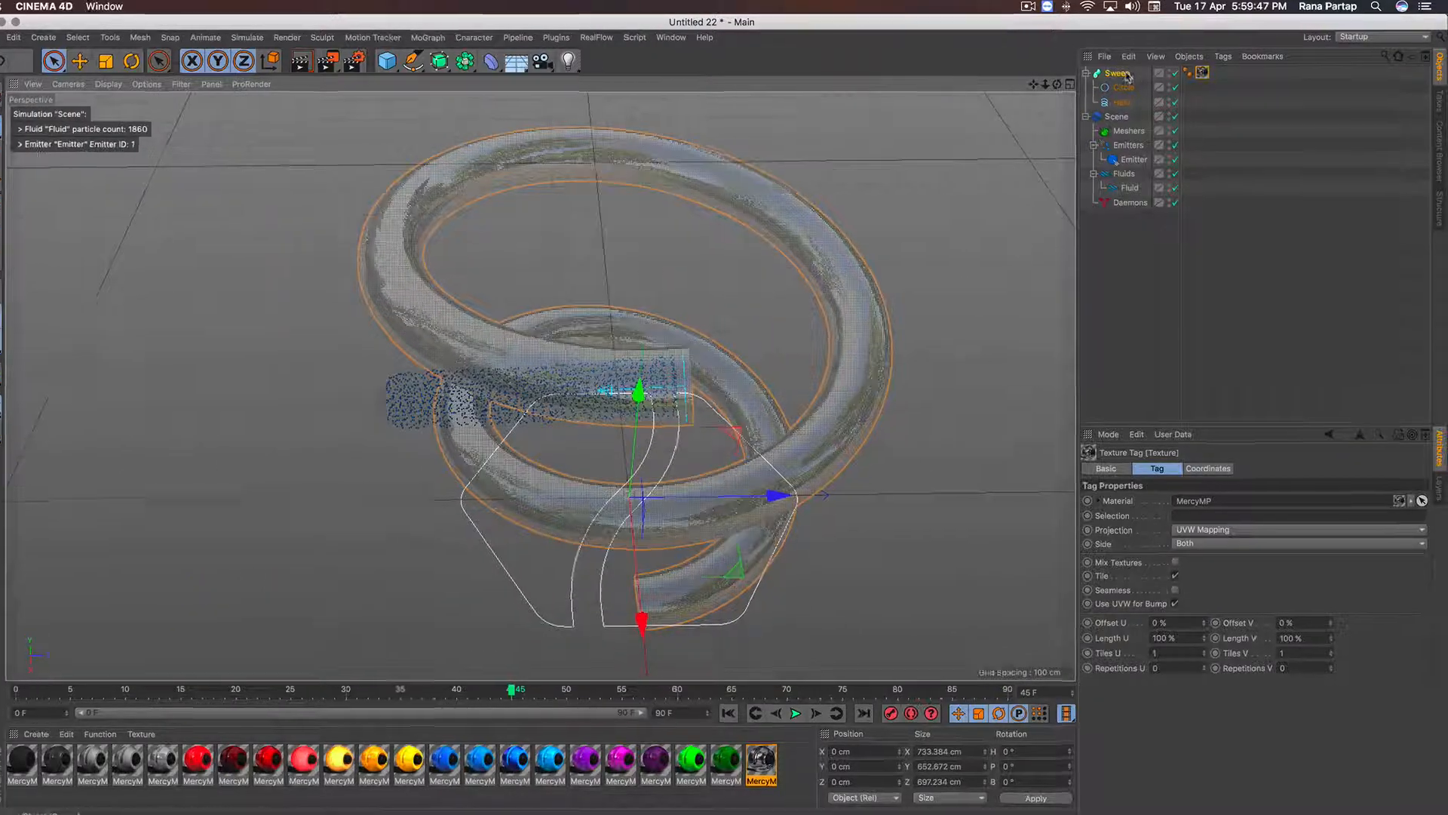
{"action": "left_click", "coordinate": [1173, 40]}
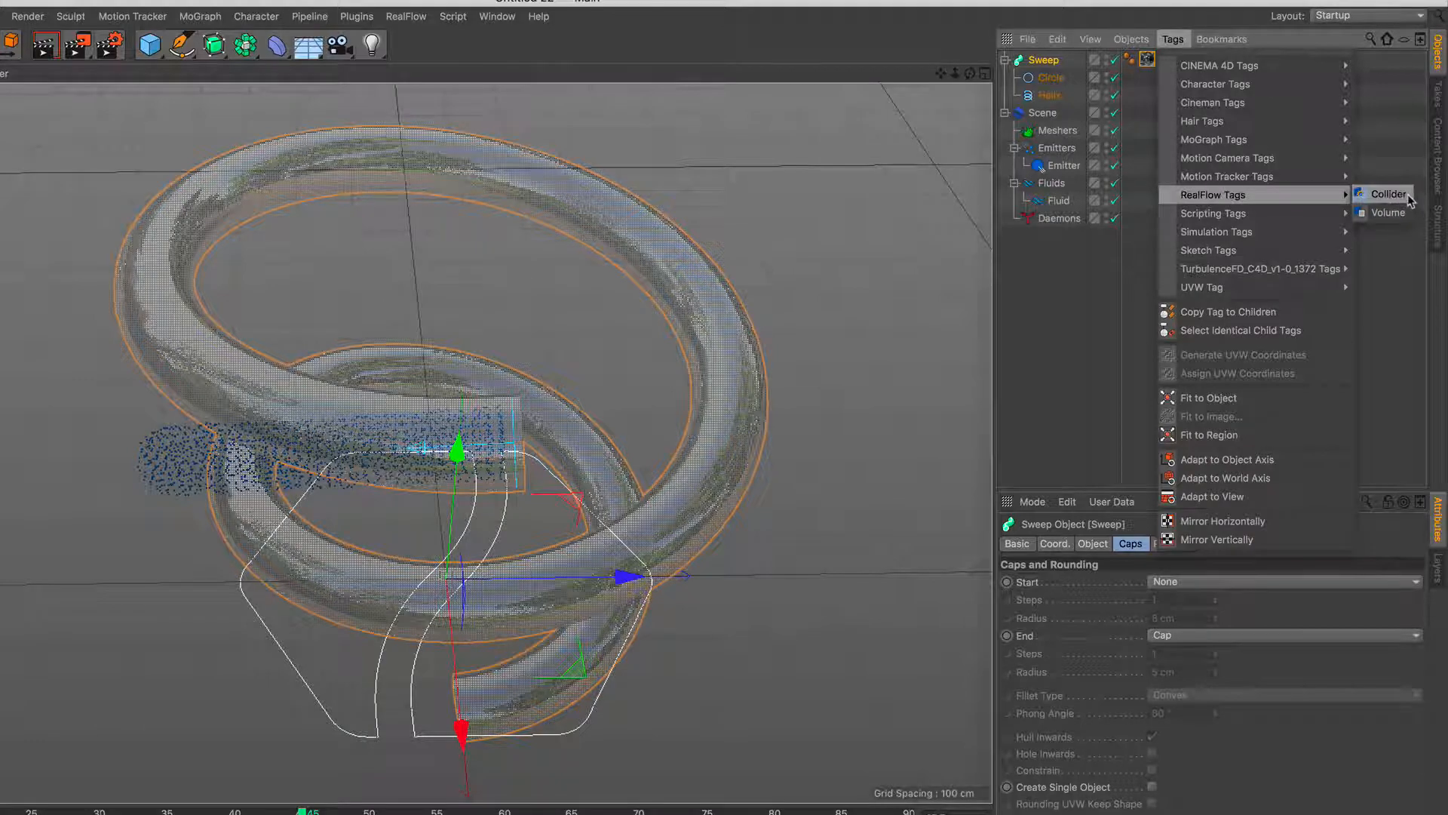
{"action": "left_click", "coordinate": [1405, 197]}
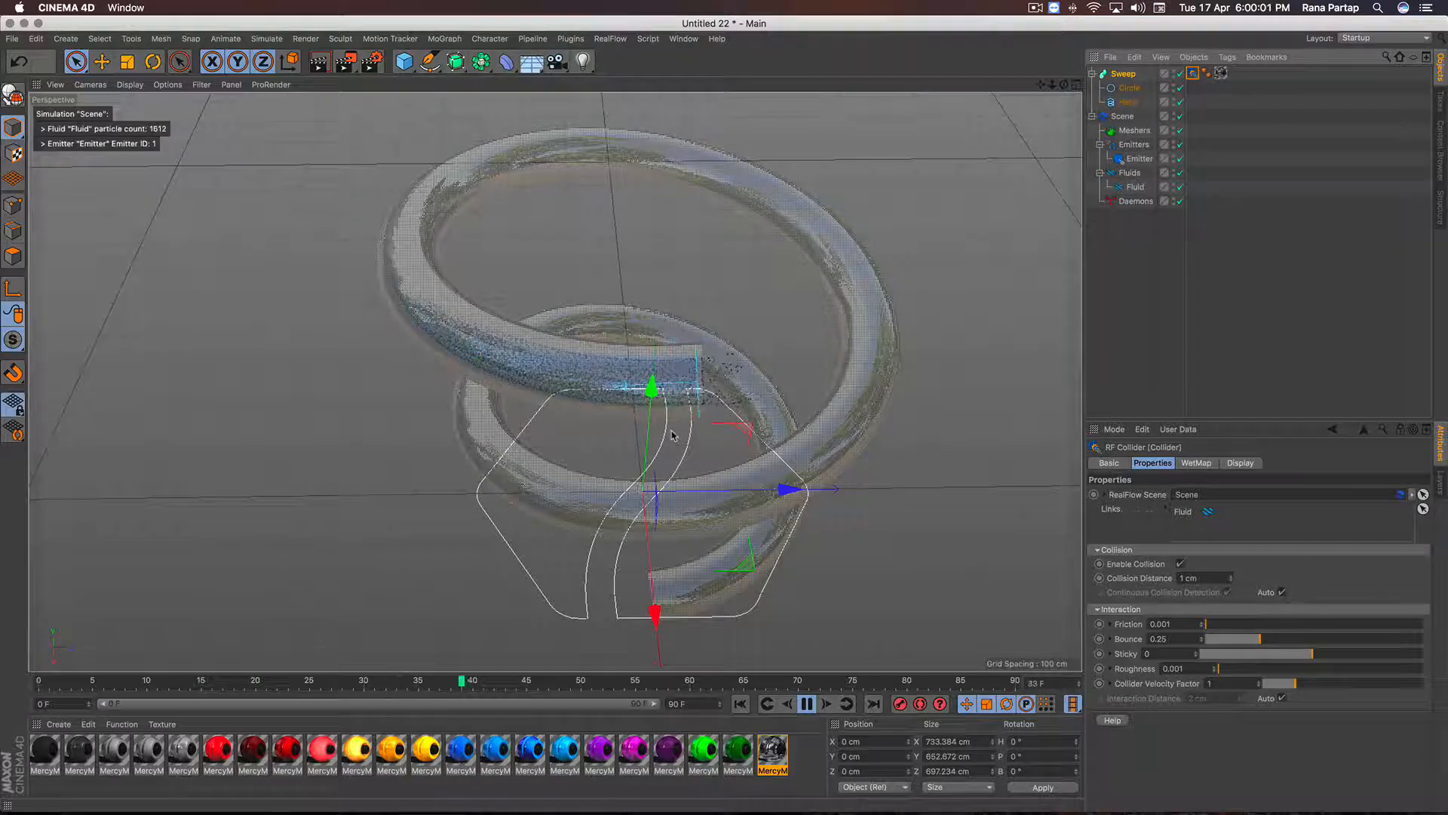
Check the fluid's collision with the tube during playback, then stop and return to the first frame
{"action": "left_click_drag", "start_coordinate": [673, 435], "coordinate": [721, 430], "text": "alt"}
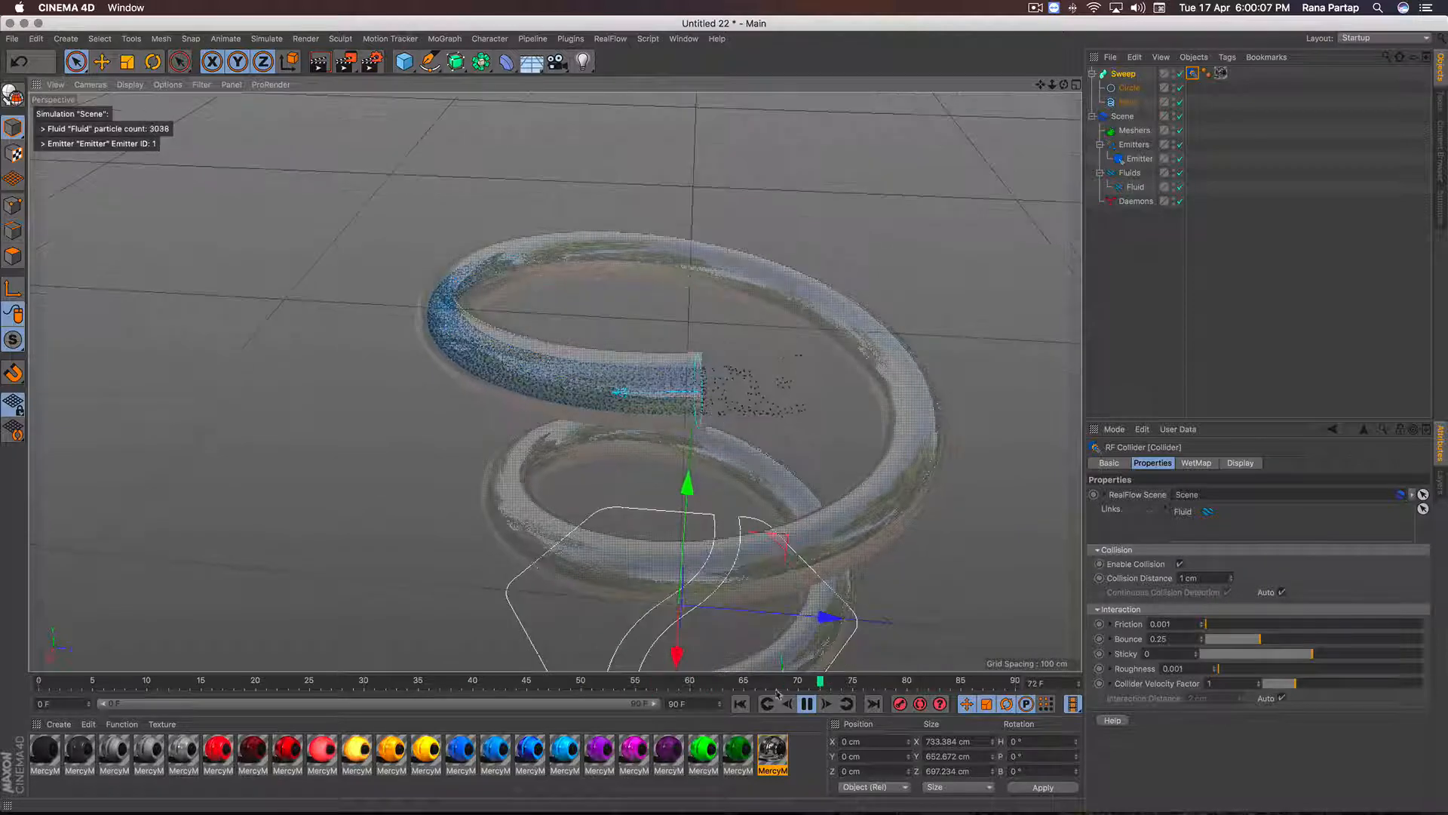
{"action": "key", "text": "space"}
{"action": "left_click", "coordinate": [739, 703]}
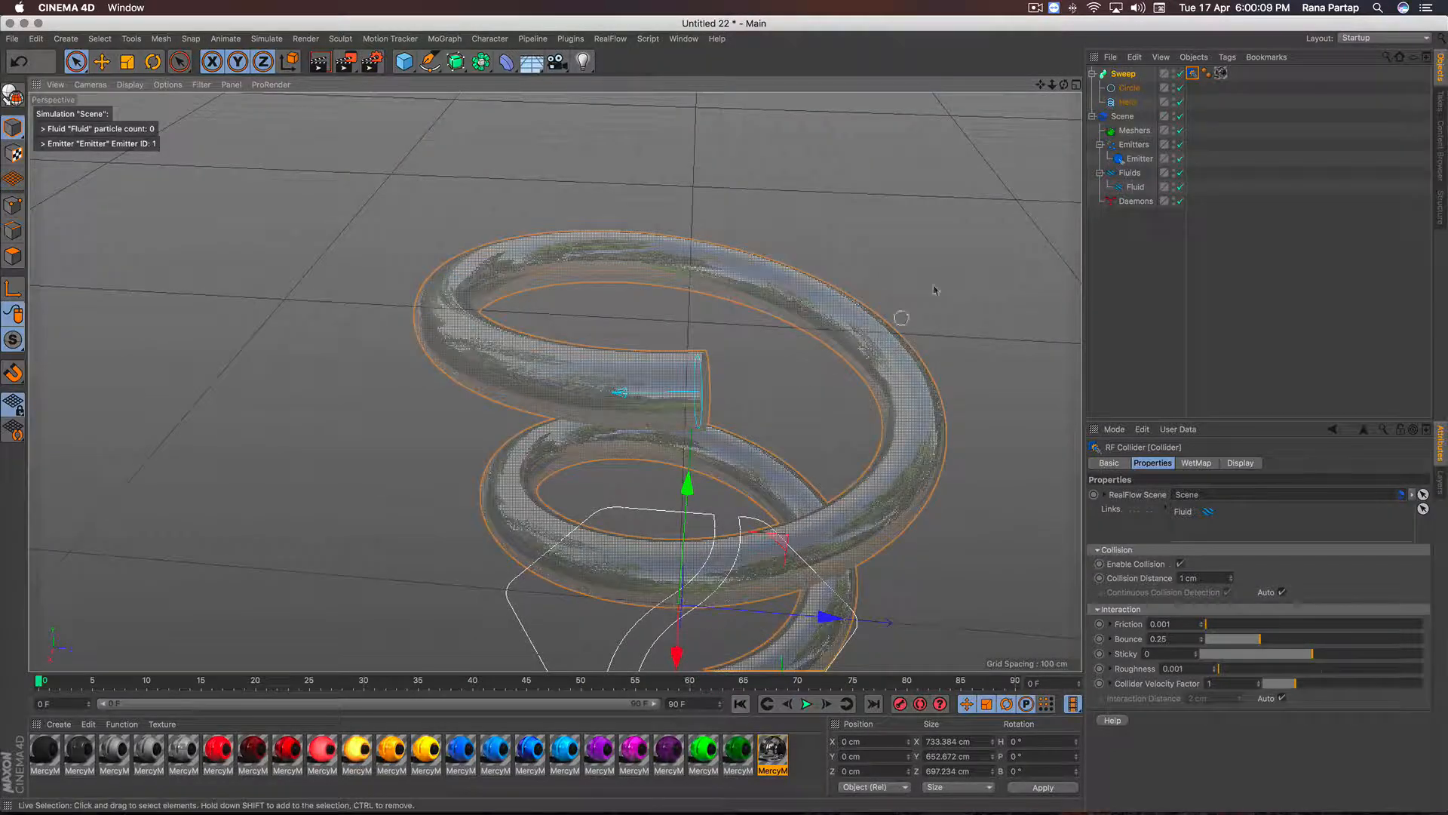
Move the emitter slightly inside the tube's upper end, to about X 344, Y 572 and Z -22 cm
{"action": "left_click", "coordinate": [1134, 131]}
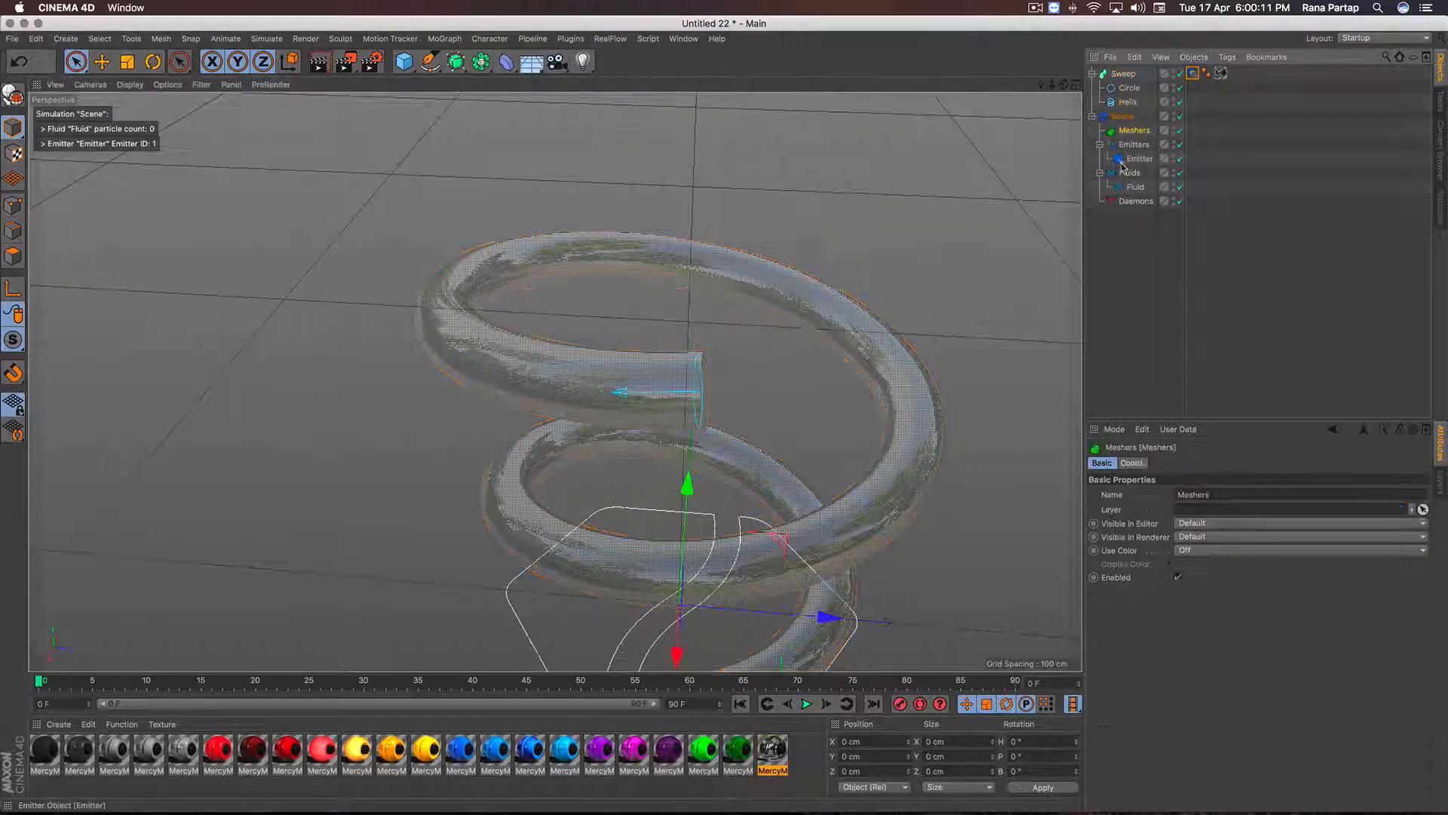
{"action": "left_click", "coordinate": [1125, 160]}
{"action": "left_click_drag", "start_coordinate": [789, 398], "coordinate": [812, 392]}
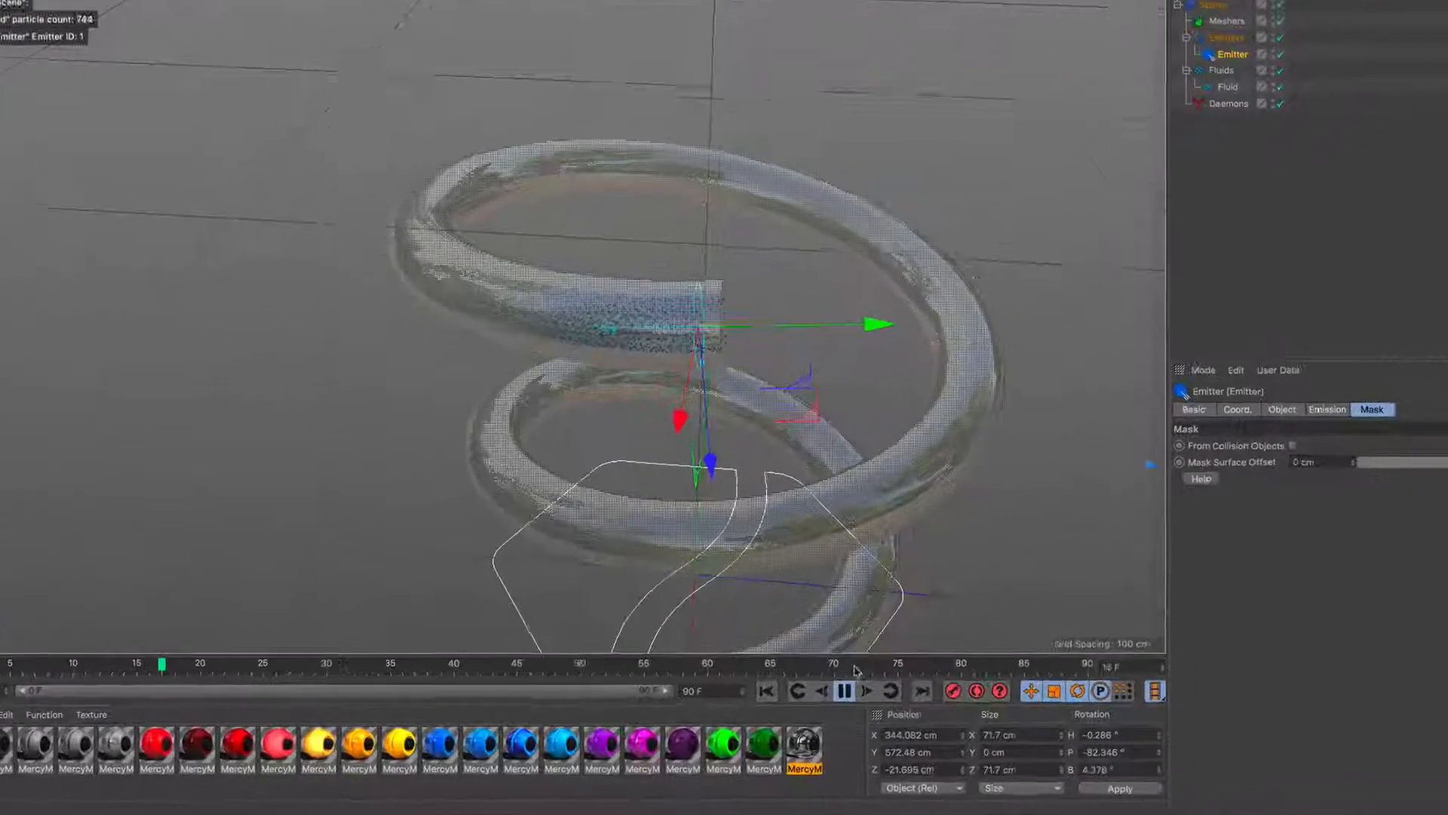
Stop playback, set the animation's end frame to 690, and extend the preview range to 690
{"action": "left_click", "coordinate": [807, 703]}
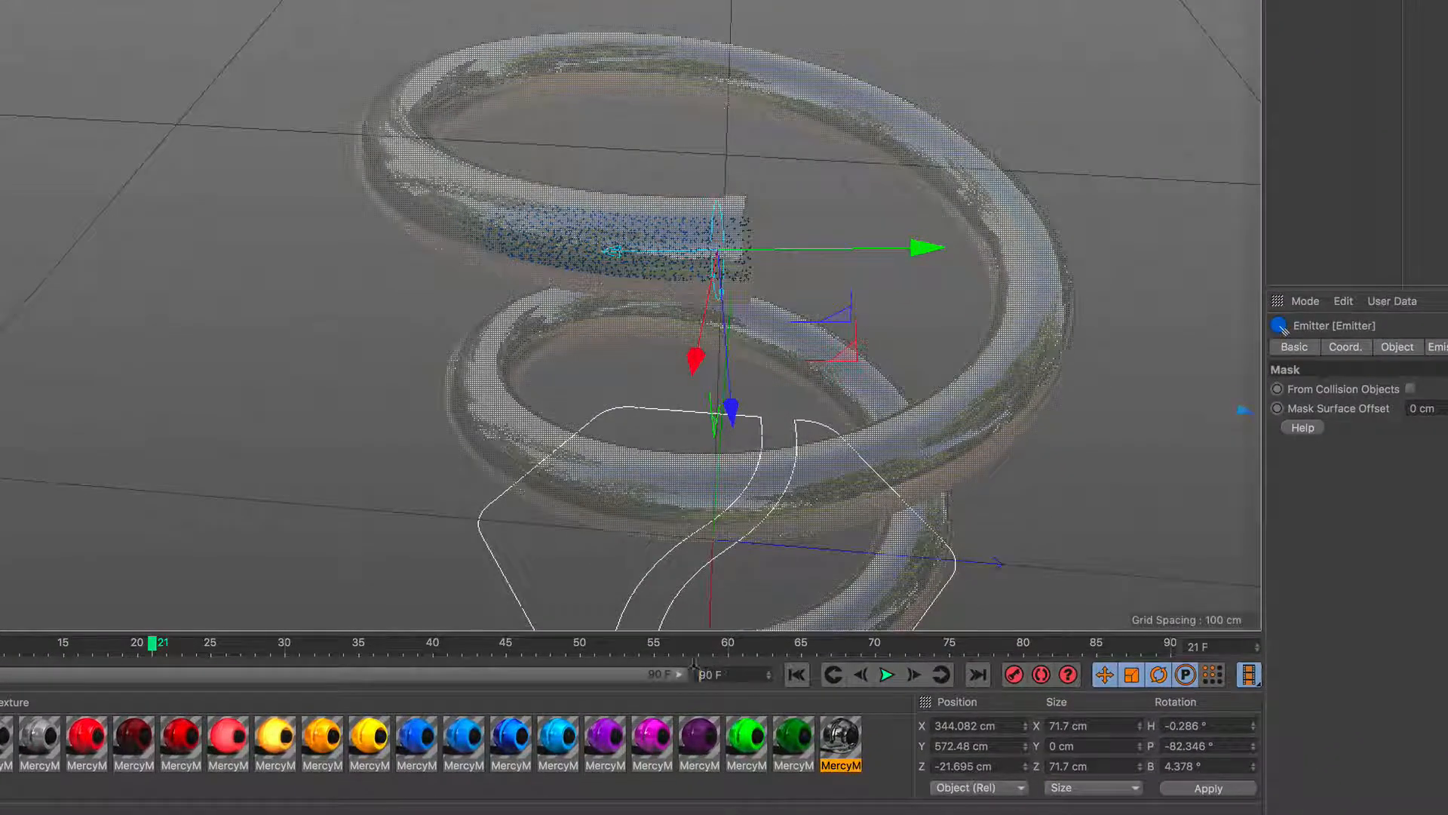
{"action": "key", "text": "Return"}
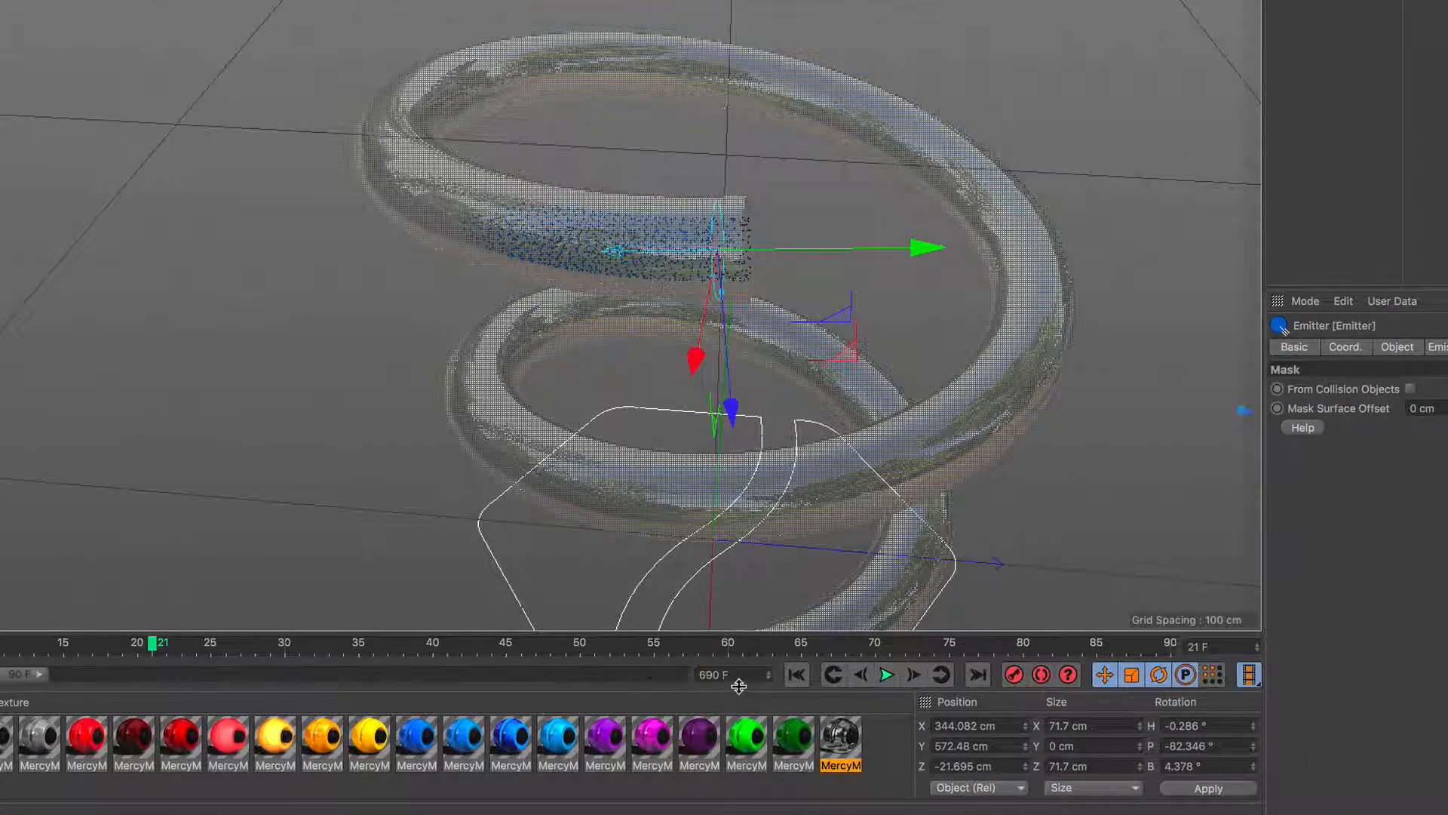
{"action": "left_click_drag", "start_coordinate": [43, 683], "coordinate": [715, 665]}
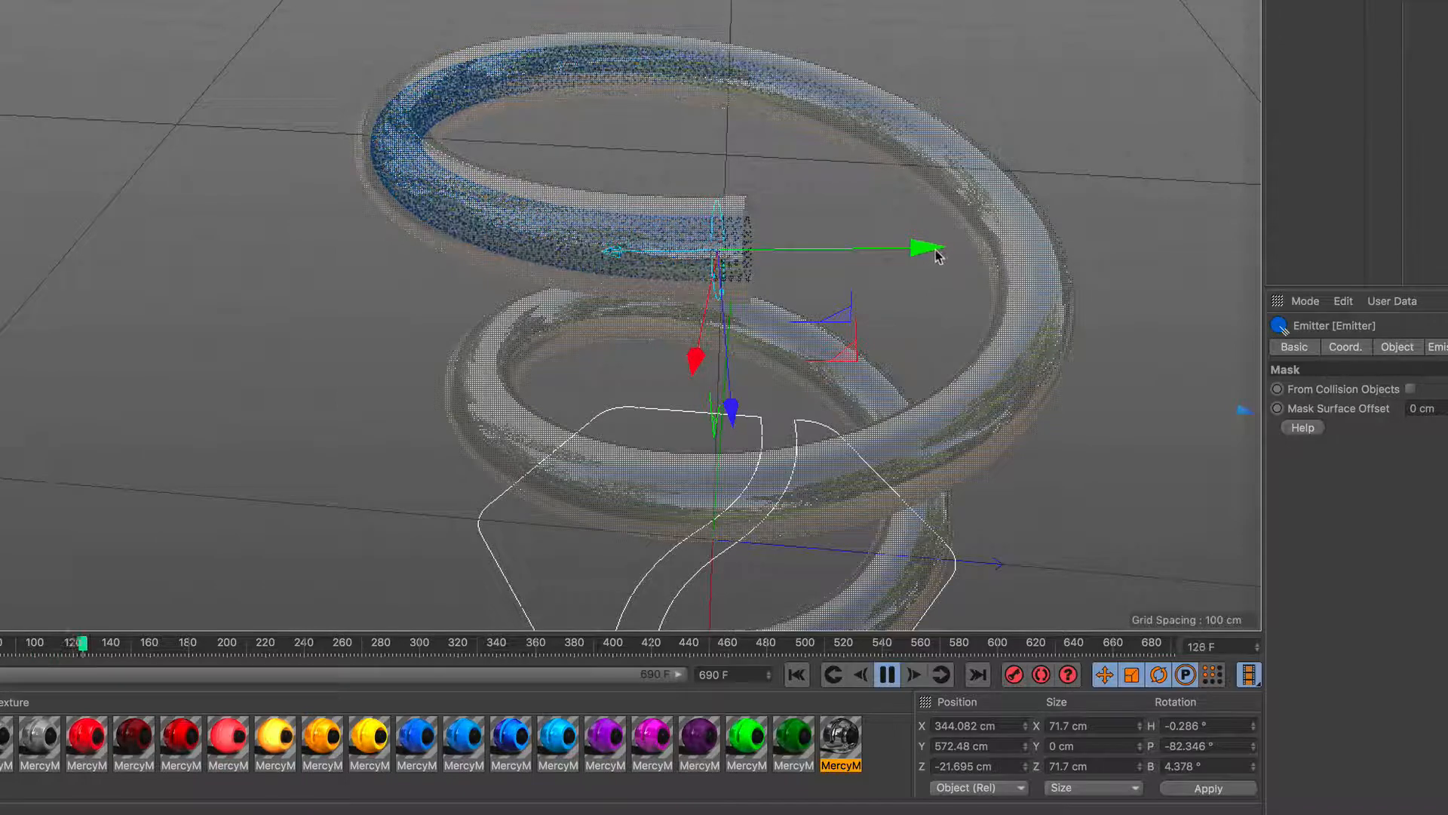
Follow the fluid down the helix tube to its lower outlet while the extended simulation plays
{"action": "middle_click_drag", "start_coordinate": [935, 334], "coordinate": [843, 228], "text": "alt"}
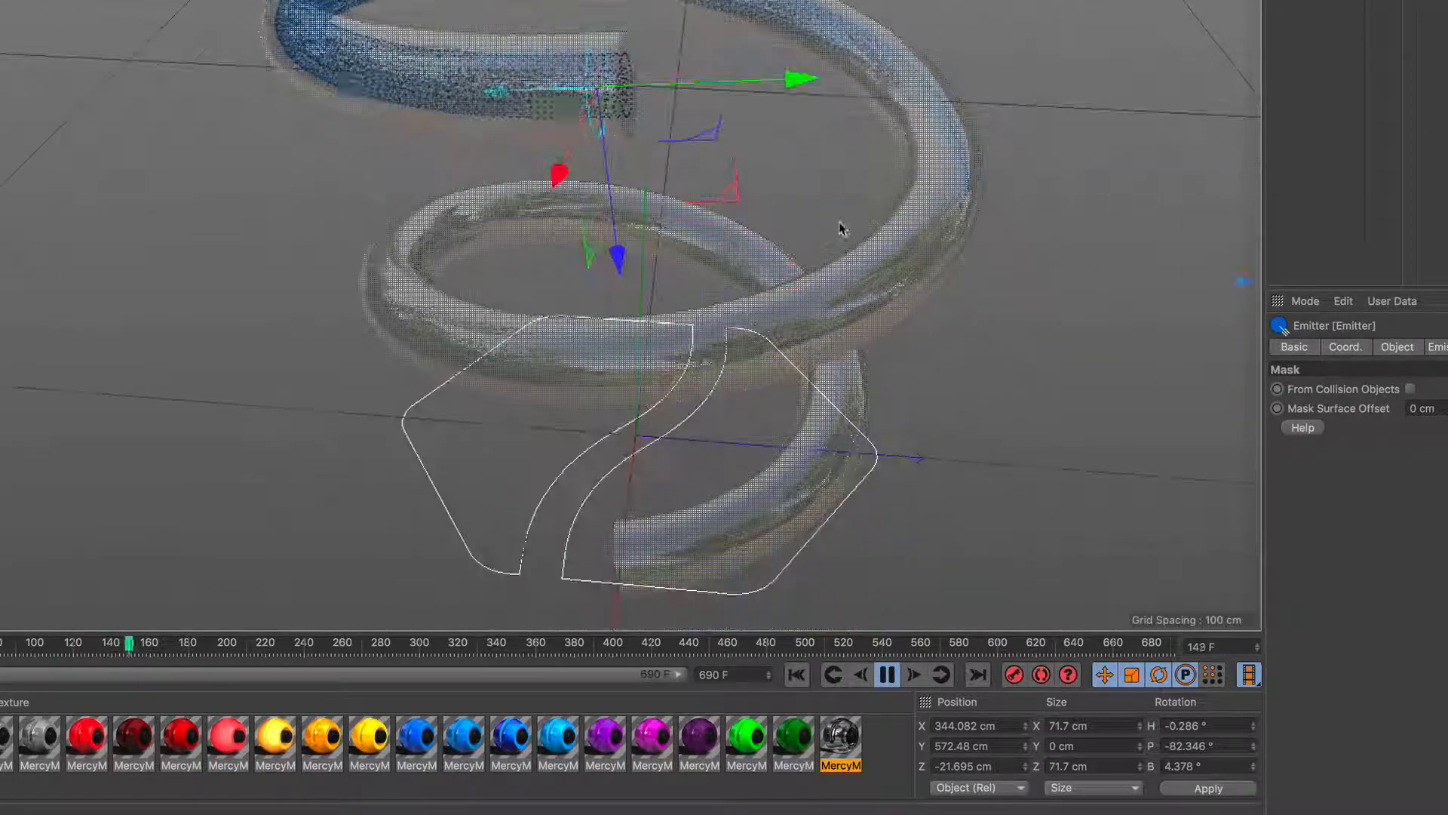
{"action": "left_click_drag", "start_coordinate": [821, 346], "coordinate": [843, 400], "text": "alt"}
{"action": "mouse_move", "coordinate": [808, 461]}
{"action": "left_mouse_down", "text": "alt"}
{"action": "mouse_move", "coordinate": [812, 423]}
{"action": "mouse_move", "coordinate": [806, 465]}
{"action": "left_mouse_up", "text": "alt"}
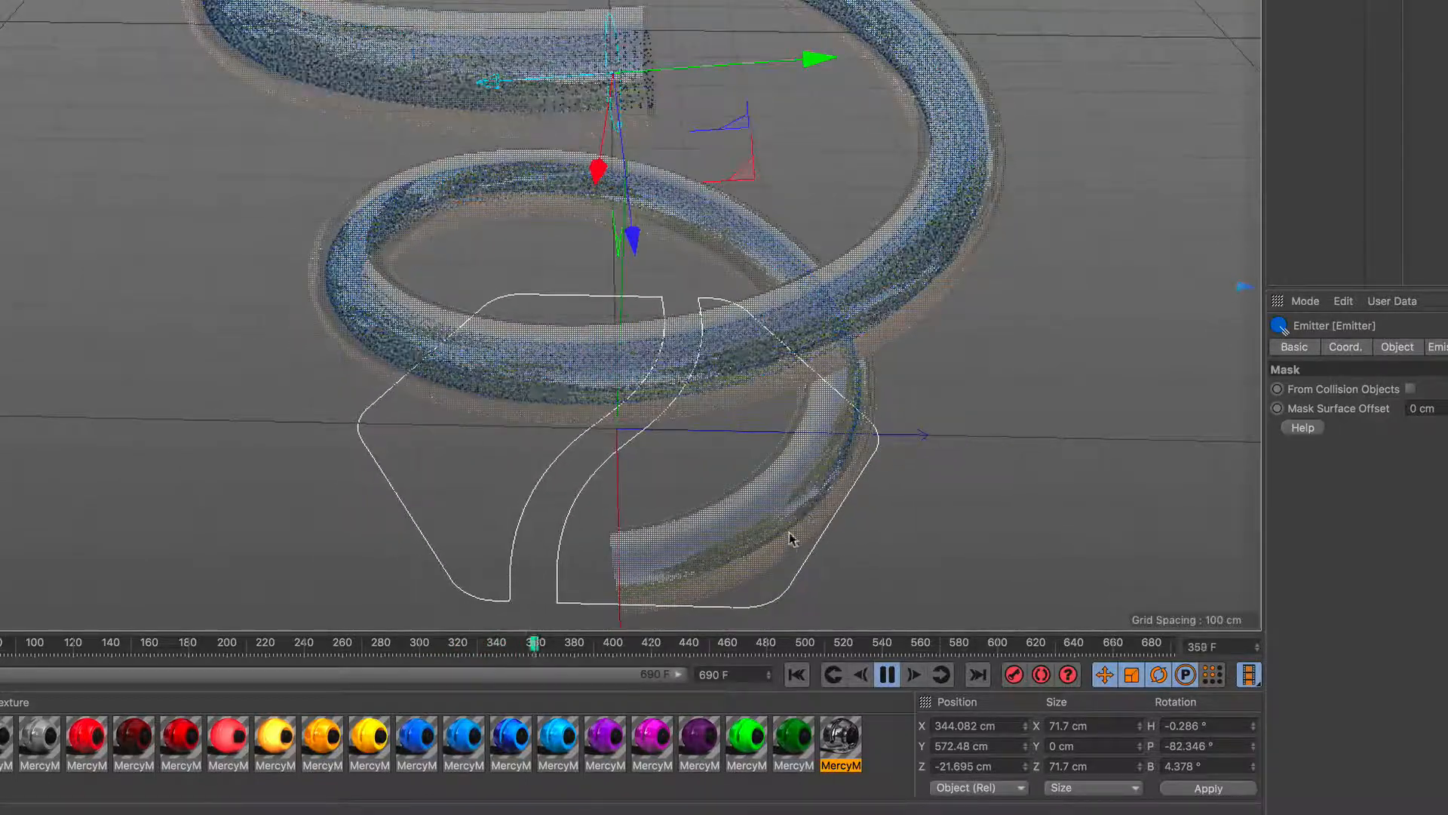
{"action": "left_click_drag", "start_coordinate": [789, 533], "coordinate": [689, 518], "text": "alt"}
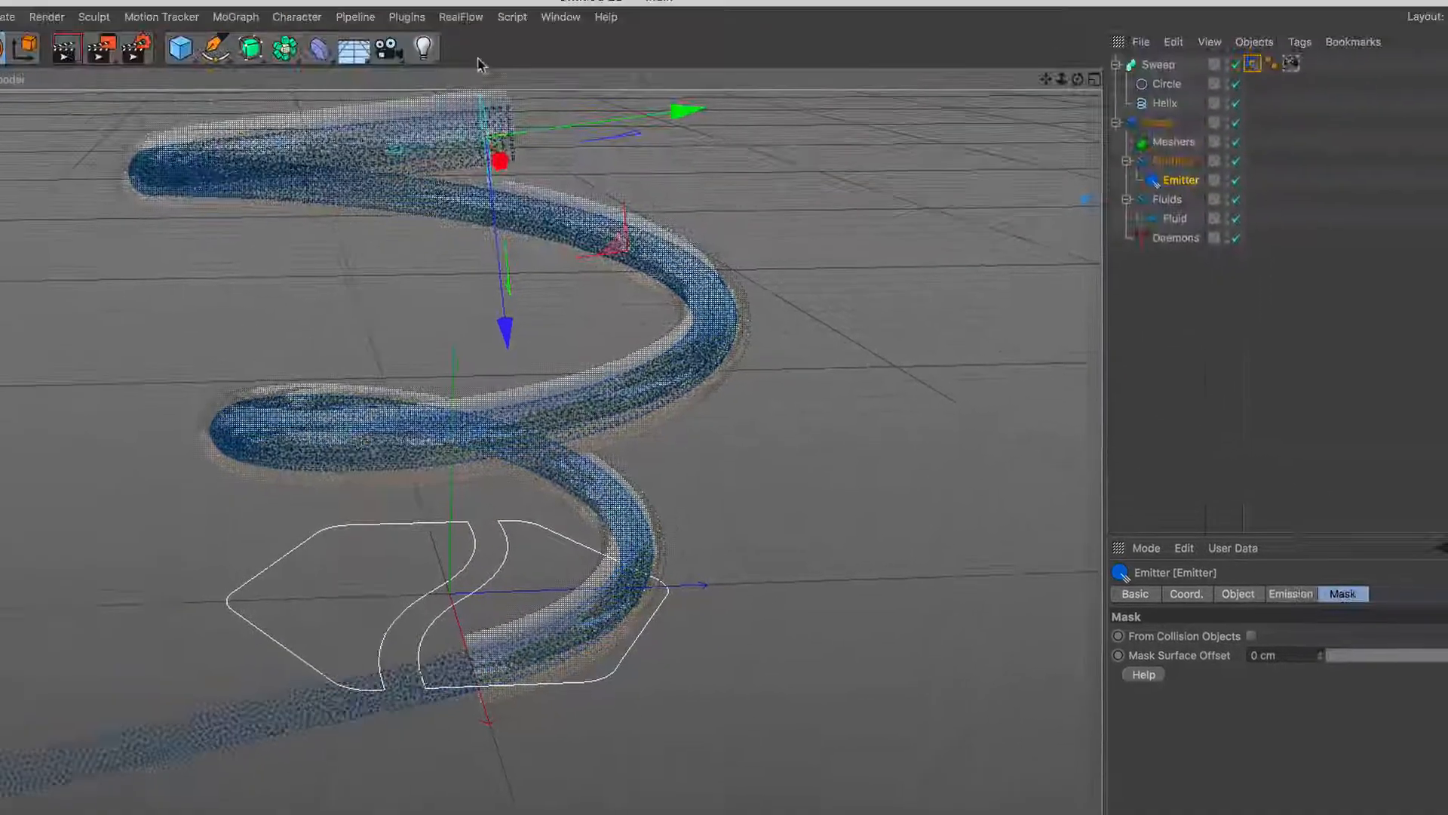
Add a Gravity daemon to the RealFlow scene so the fluid leaving the tube falls during playback
{"action": "left_click", "coordinate": [461, 17]}
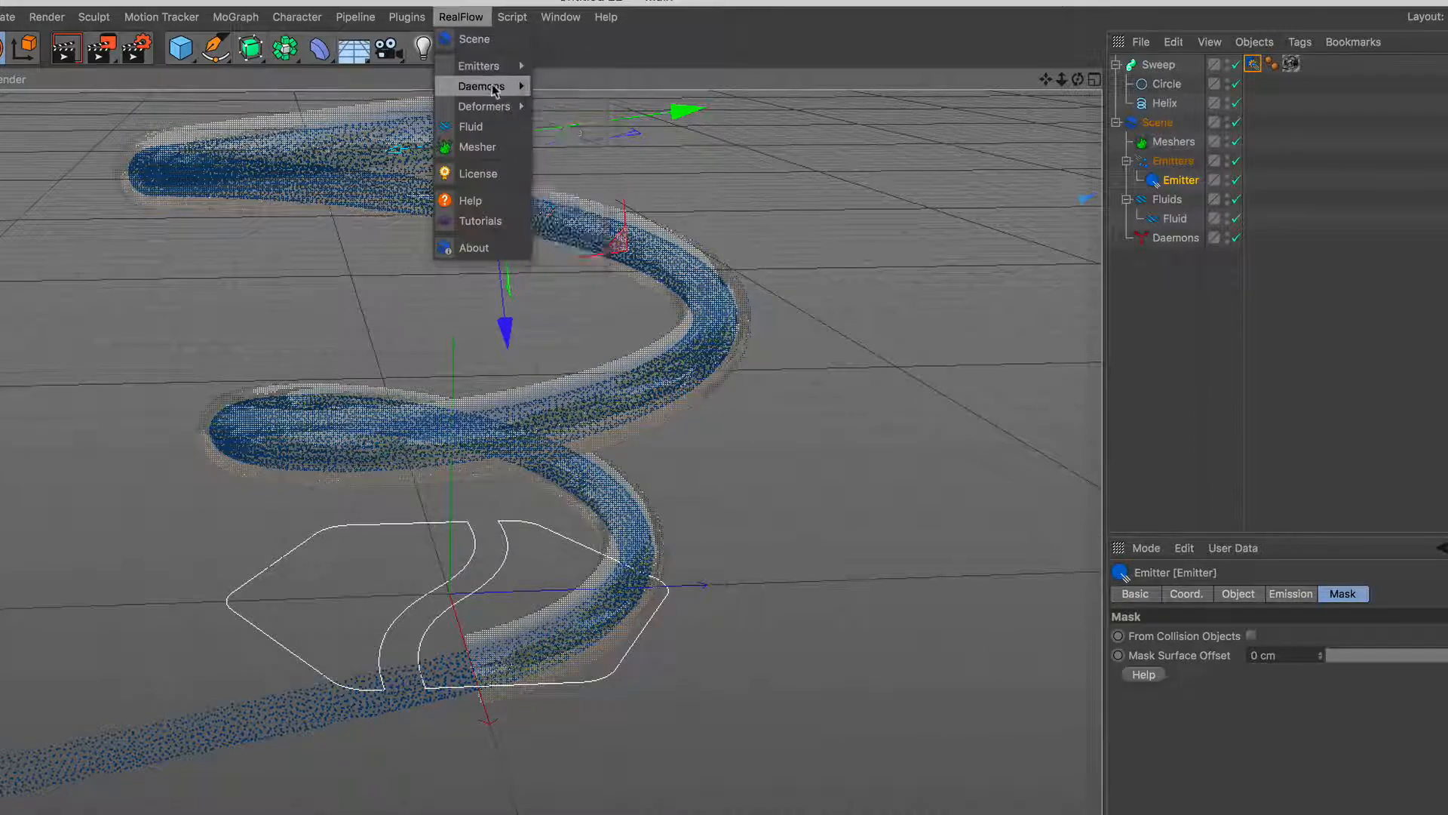
{"action": "mouse_move", "coordinate": [483, 86]}
{"action": "left_click", "coordinate": [610, 195]}
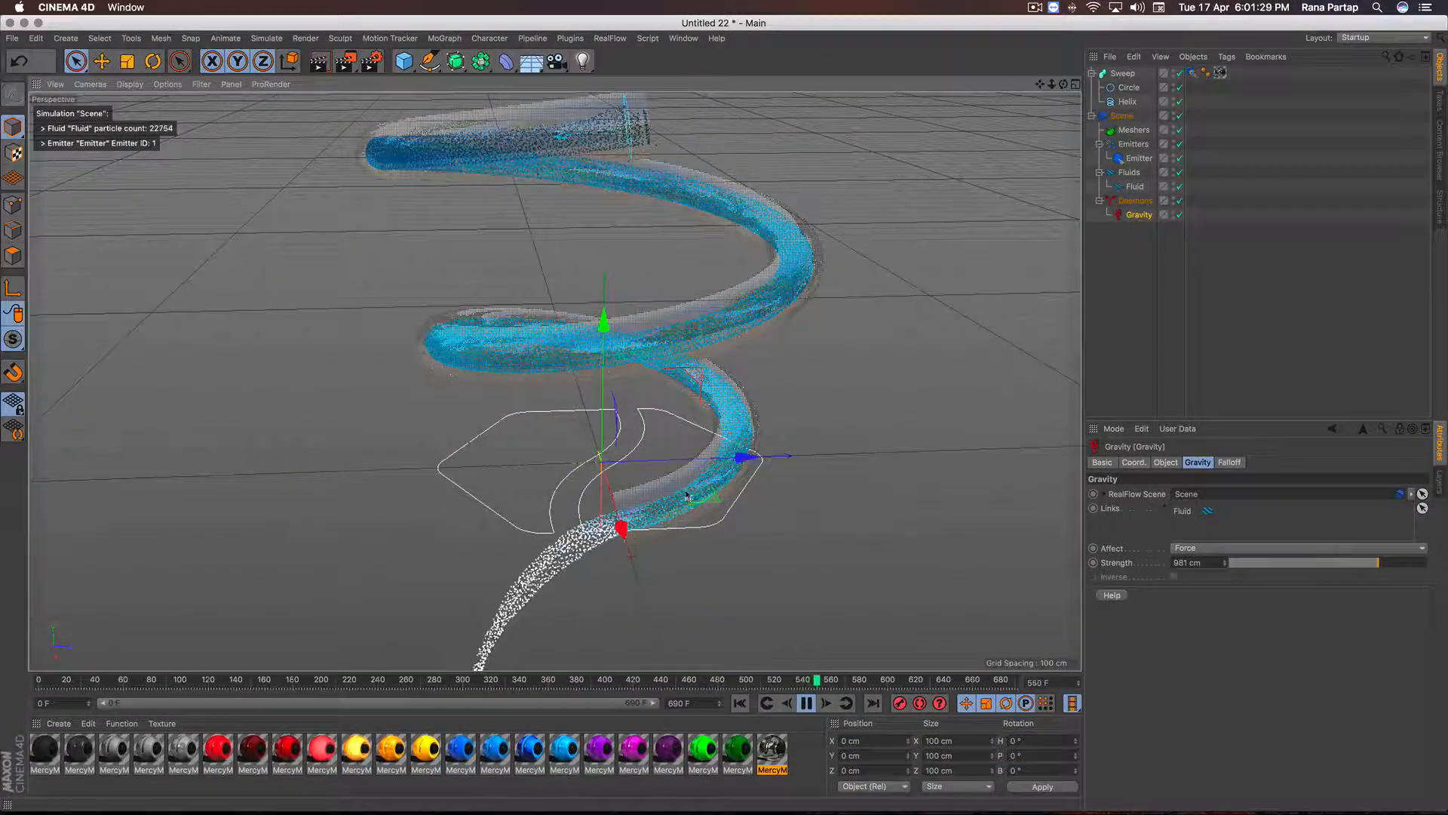
{"action": "middle_click_drag", "start_coordinate": [667, 477], "coordinate": [668, 516], "text": "alt"}
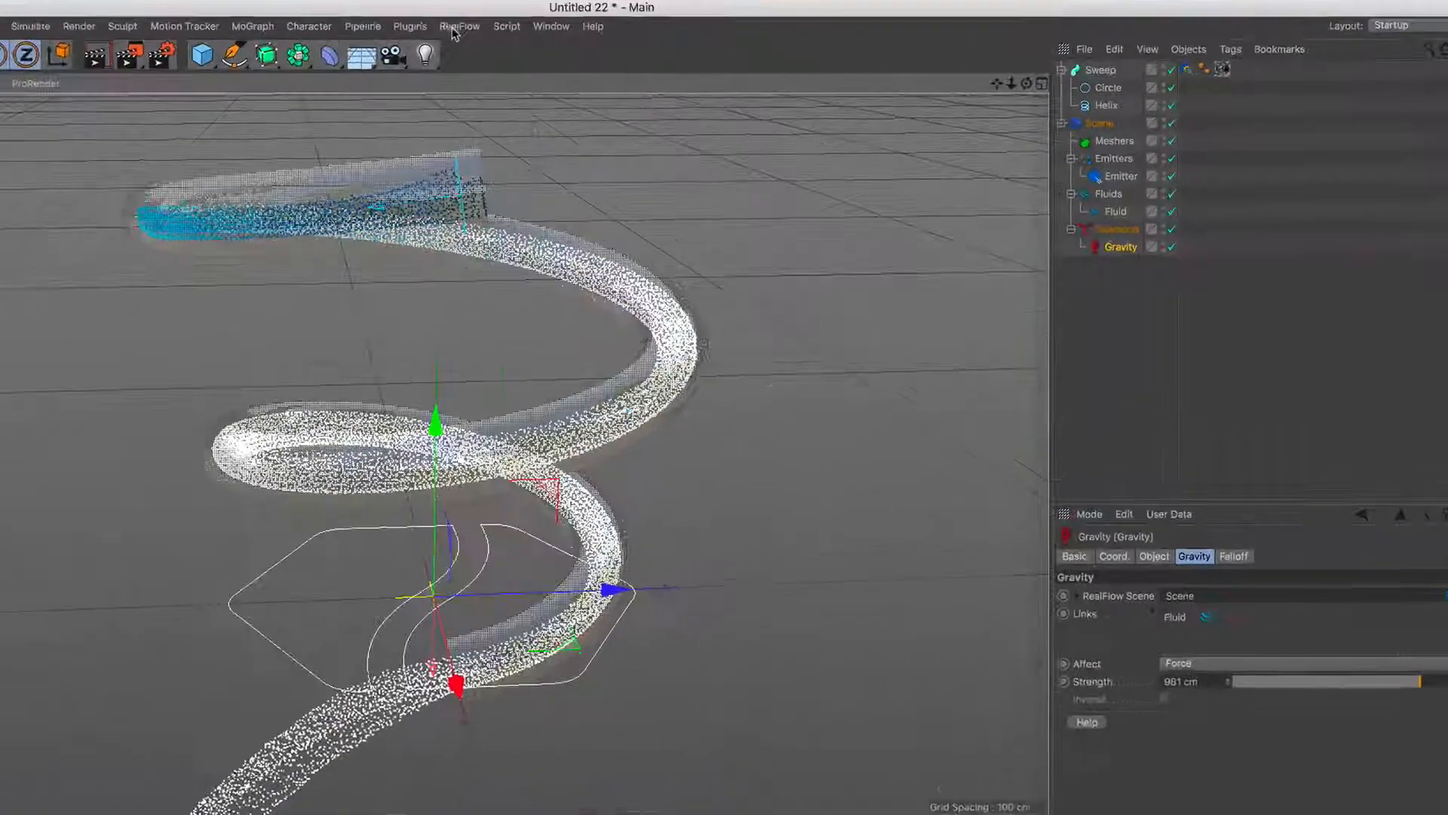
Add a RealFlow Mesher to the scene and build the mesh for the fluid
{"action": "left_click", "coordinate": [609, 37]}
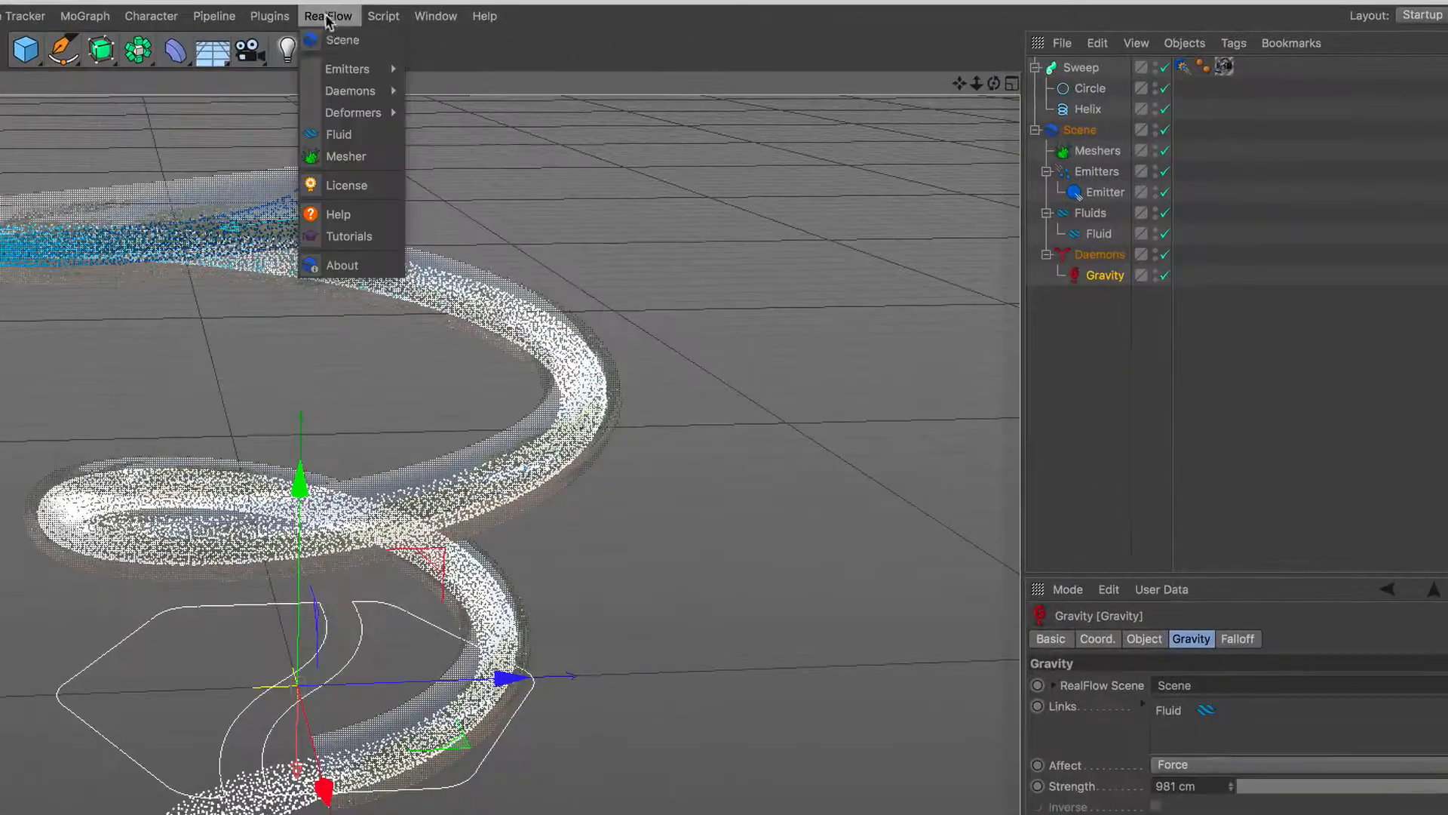
{"action": "left_click", "coordinate": [379, 162]}
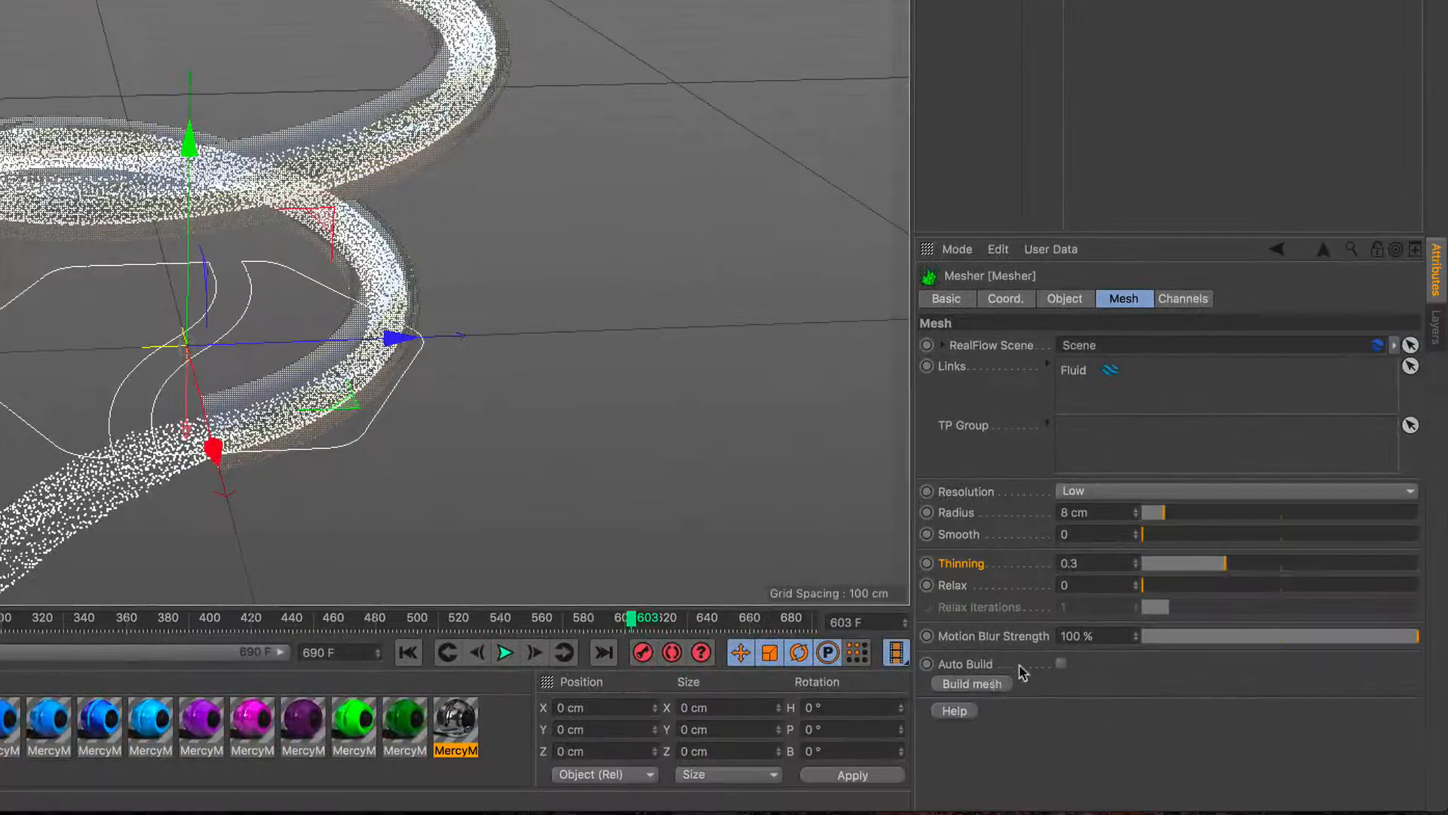
{"action": "left_click", "coordinate": [972, 683]}
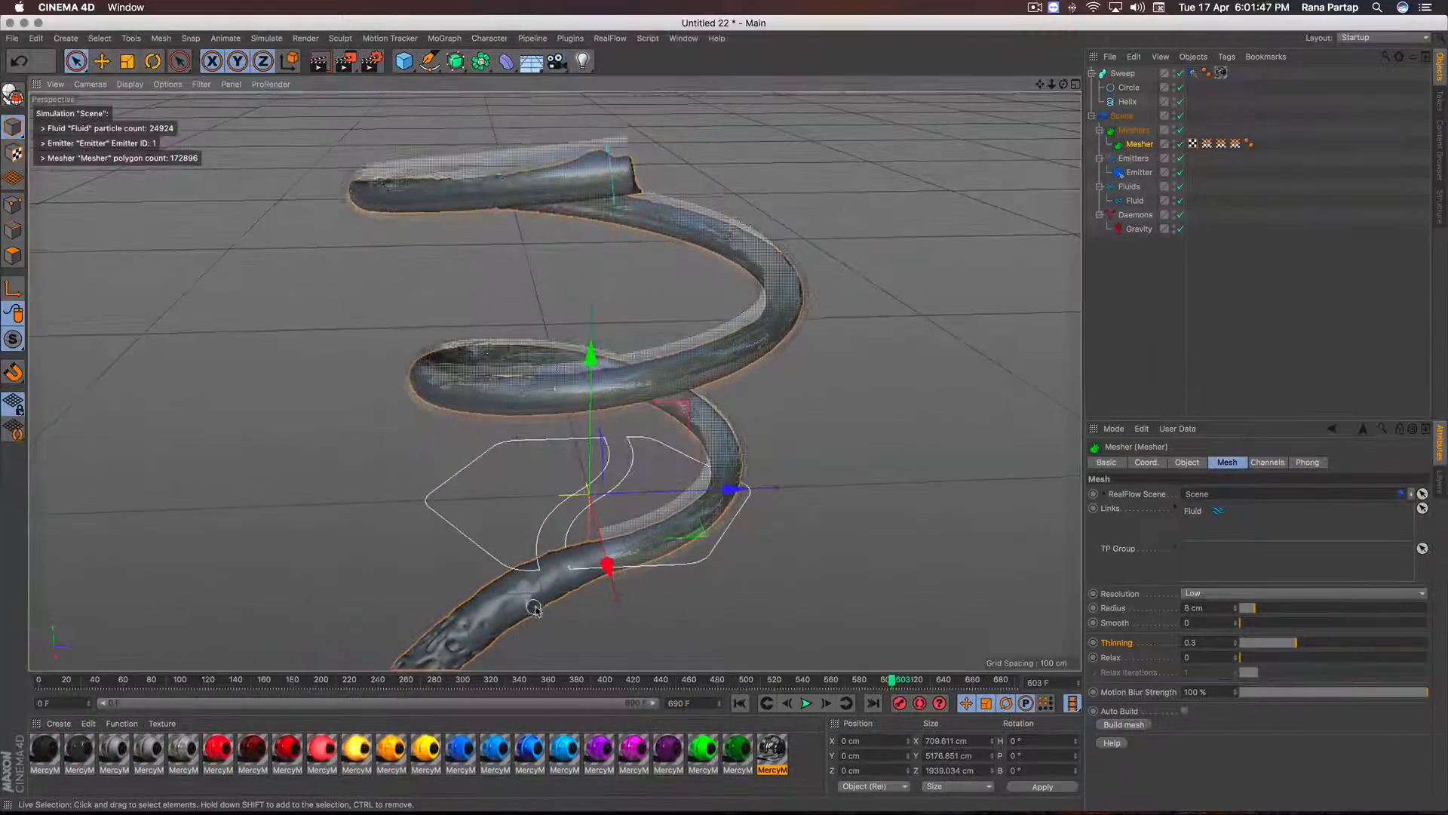
Run the meshed simulation to frame 625, stop it, and examine the fluid mesh in the tube and at its outlet
{"action": "middle_click_drag", "start_coordinate": [110, 501], "coordinate": [122, 390], "text": "alt"}
{"action": "middle_click_drag", "start_coordinate": [544, 523], "coordinate": [594, 585], "text": "alt"}
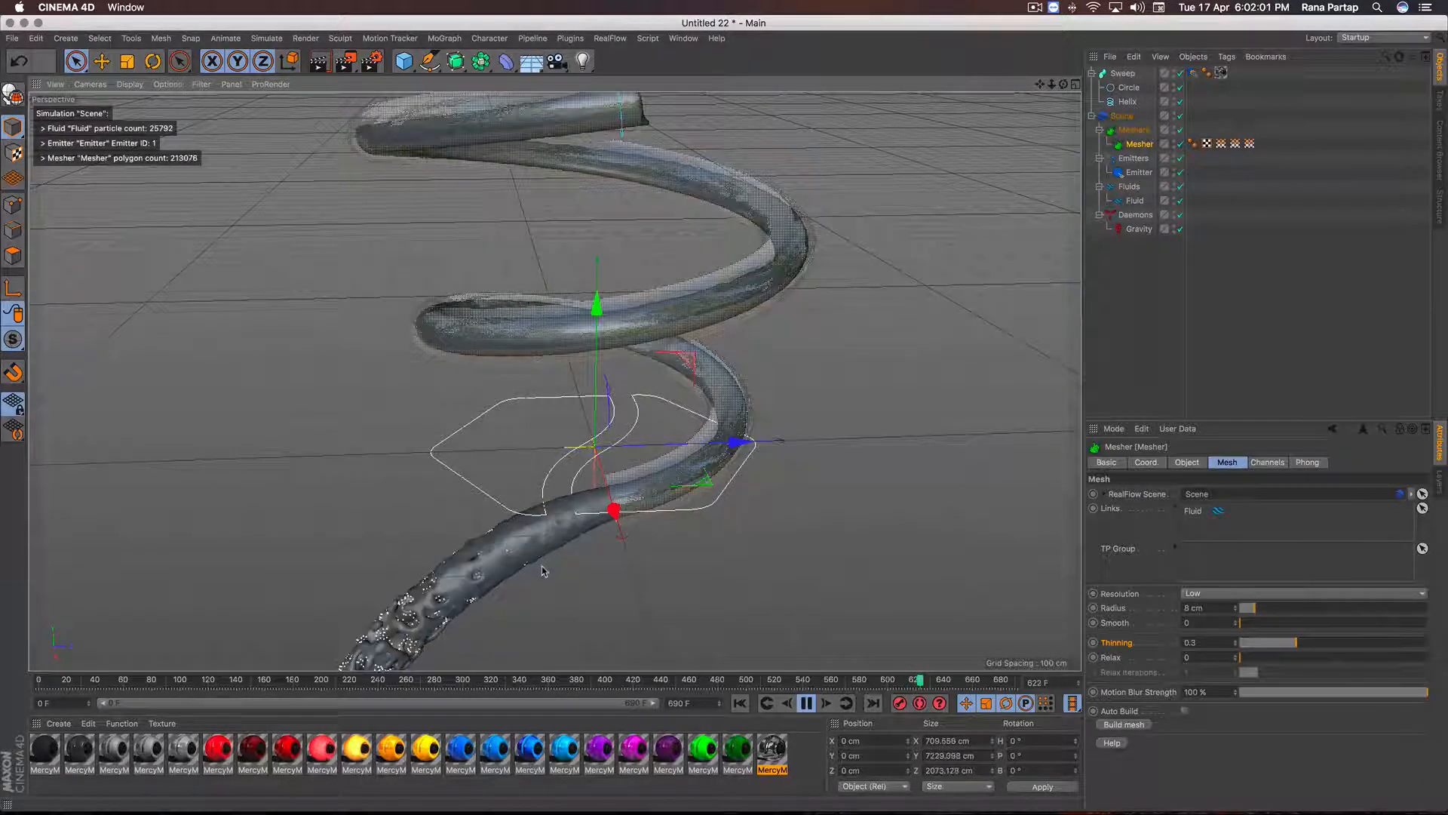
{"action": "left_click", "coordinate": [806, 703]}
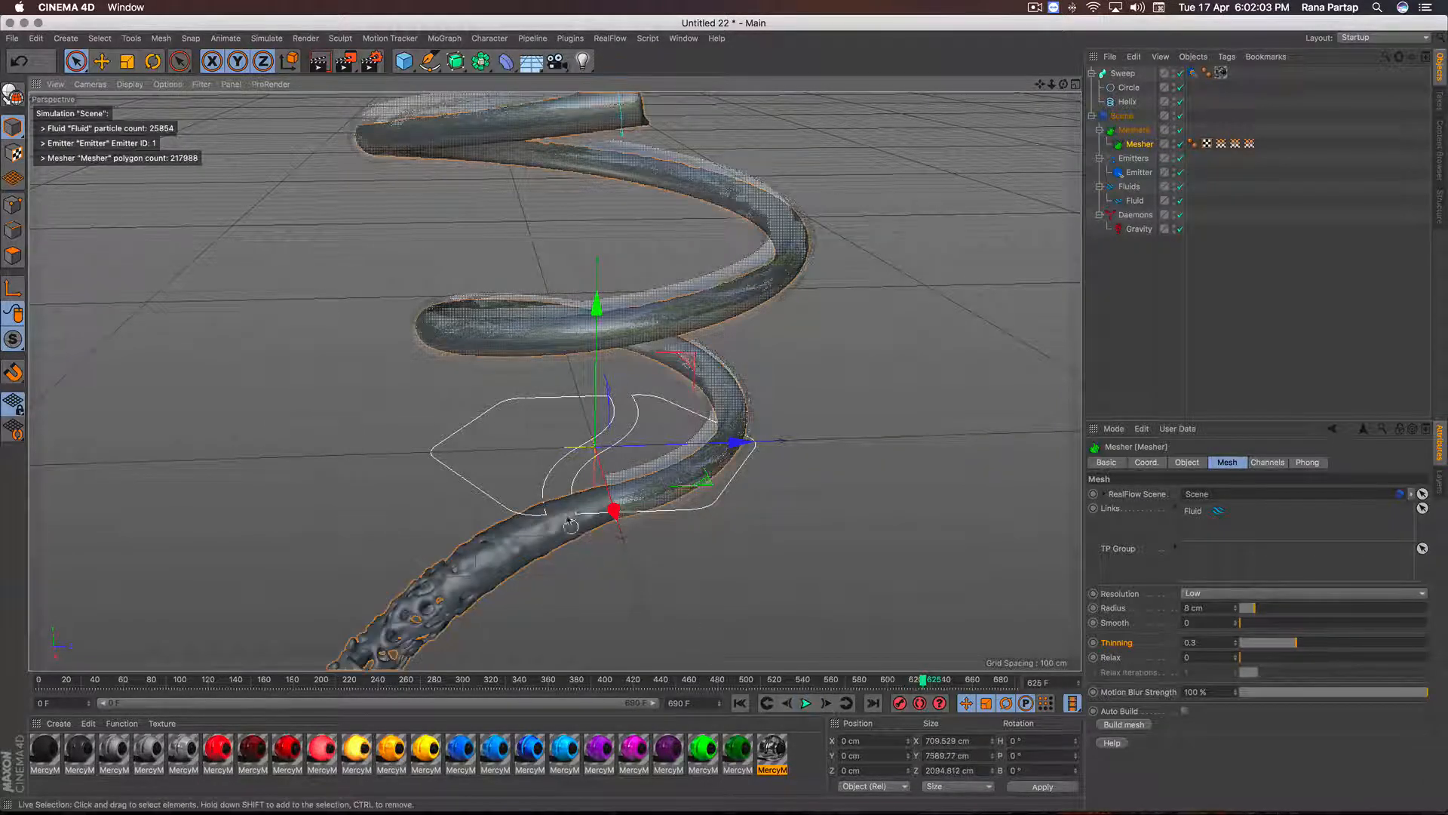
{"action": "left_click_drag", "start_coordinate": [576, 517], "coordinate": [632, 428], "text": "alt"}
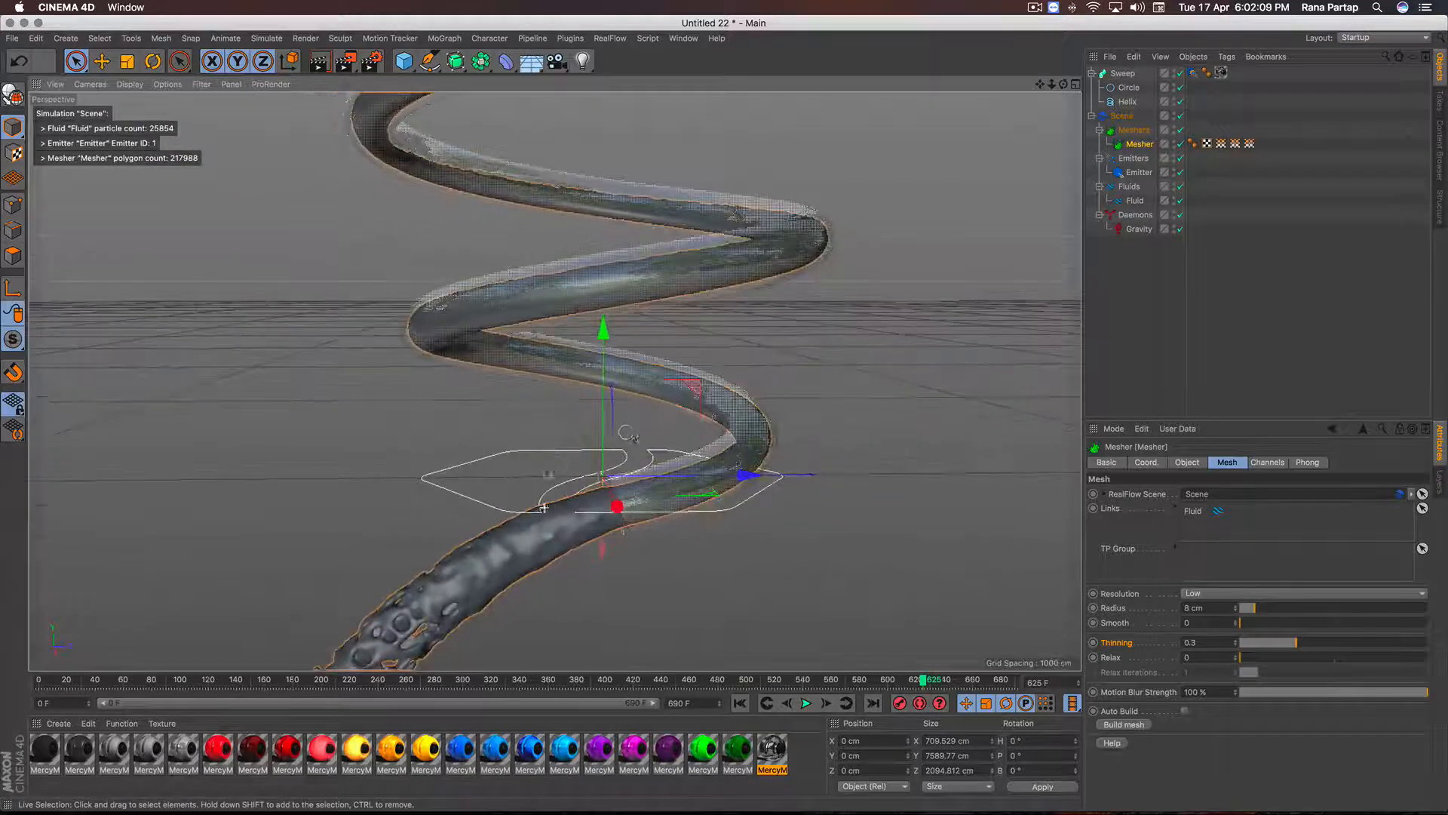
{"action": "scroll", "coordinate": [632, 428], "scroll_direction": "down", "scroll_amount": 3}
{"action": "scroll", "coordinate": [632, 428], "scroll_direction": "up", "scroll_amount": 5}
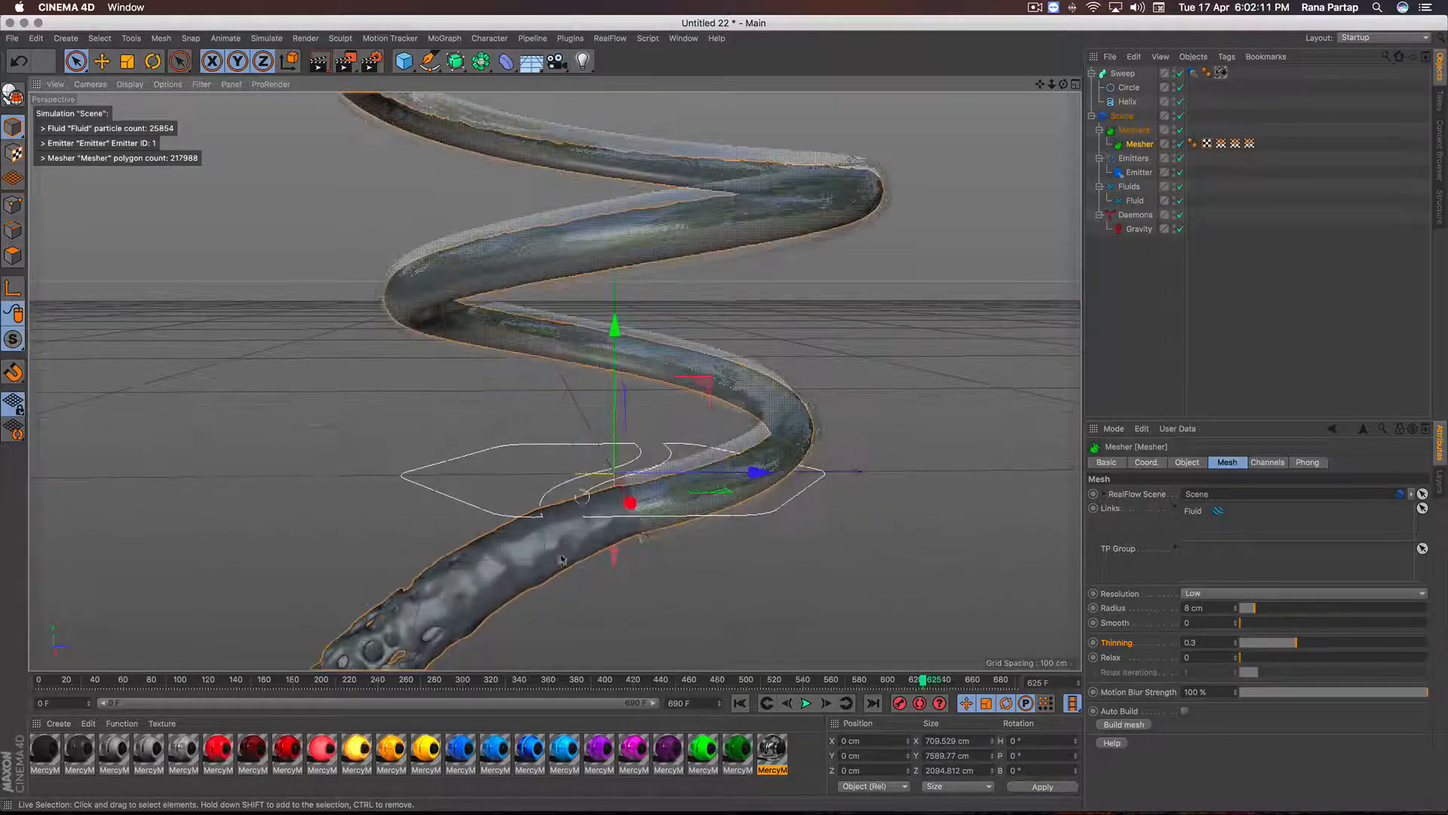
Load the materials from liquid materials pack.c4d into the scene
{"action": "left_click", "coordinate": [60, 723]}
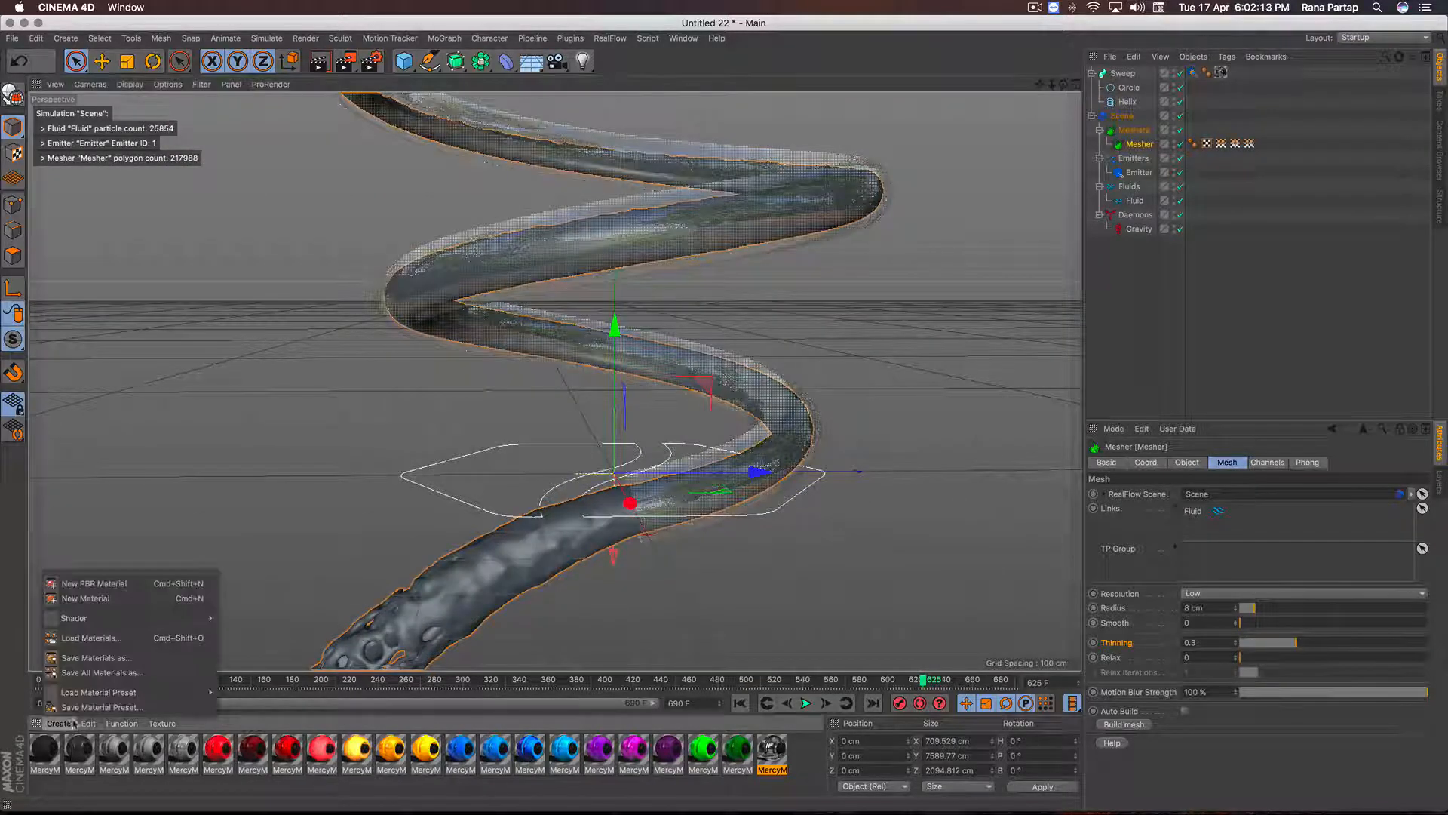
{"action": "left_click", "coordinate": [132, 641]}
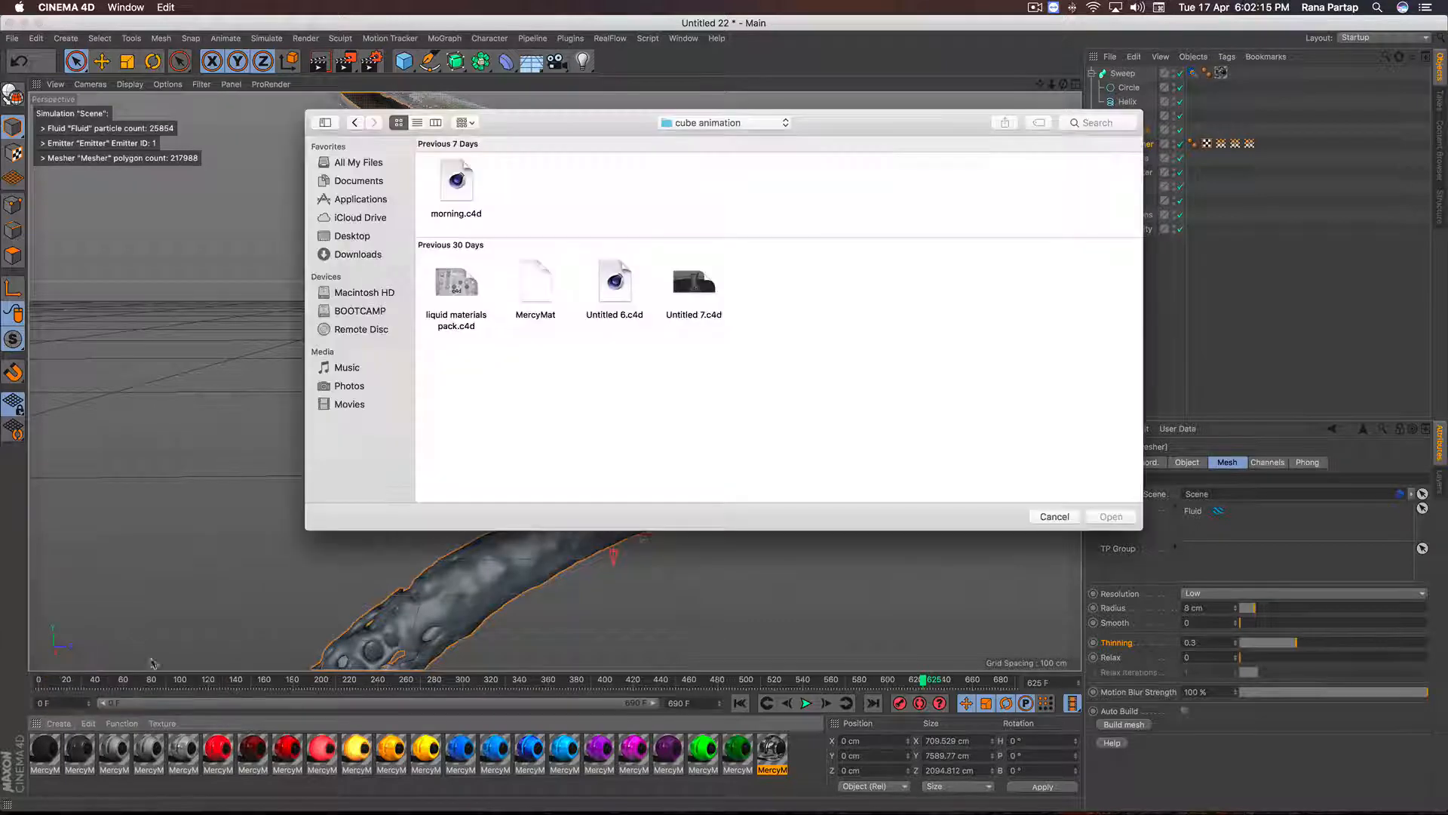
{"action": "left_click", "coordinate": [469, 297]}
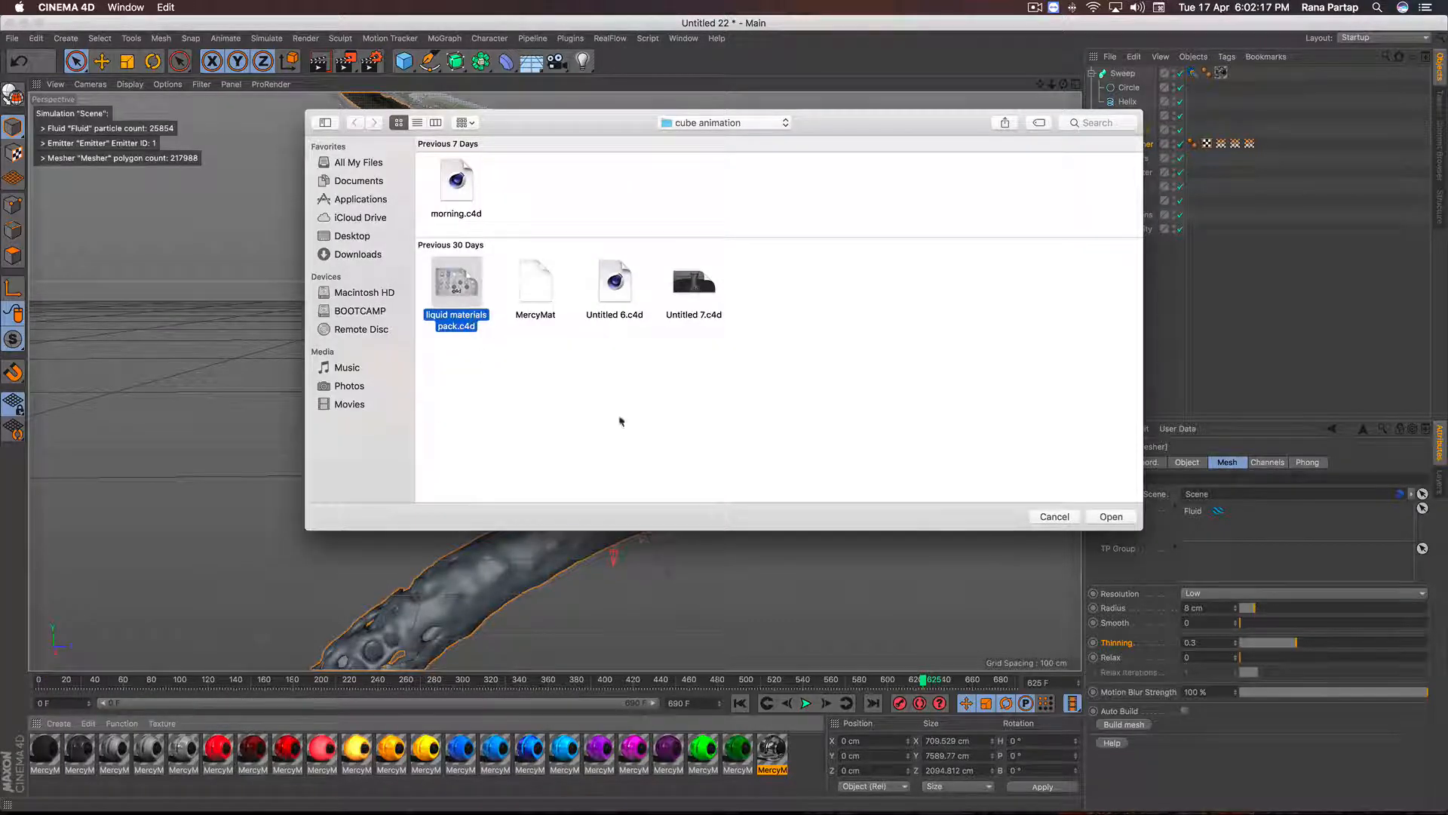
{"action": "left_click", "coordinate": [1124, 517]}
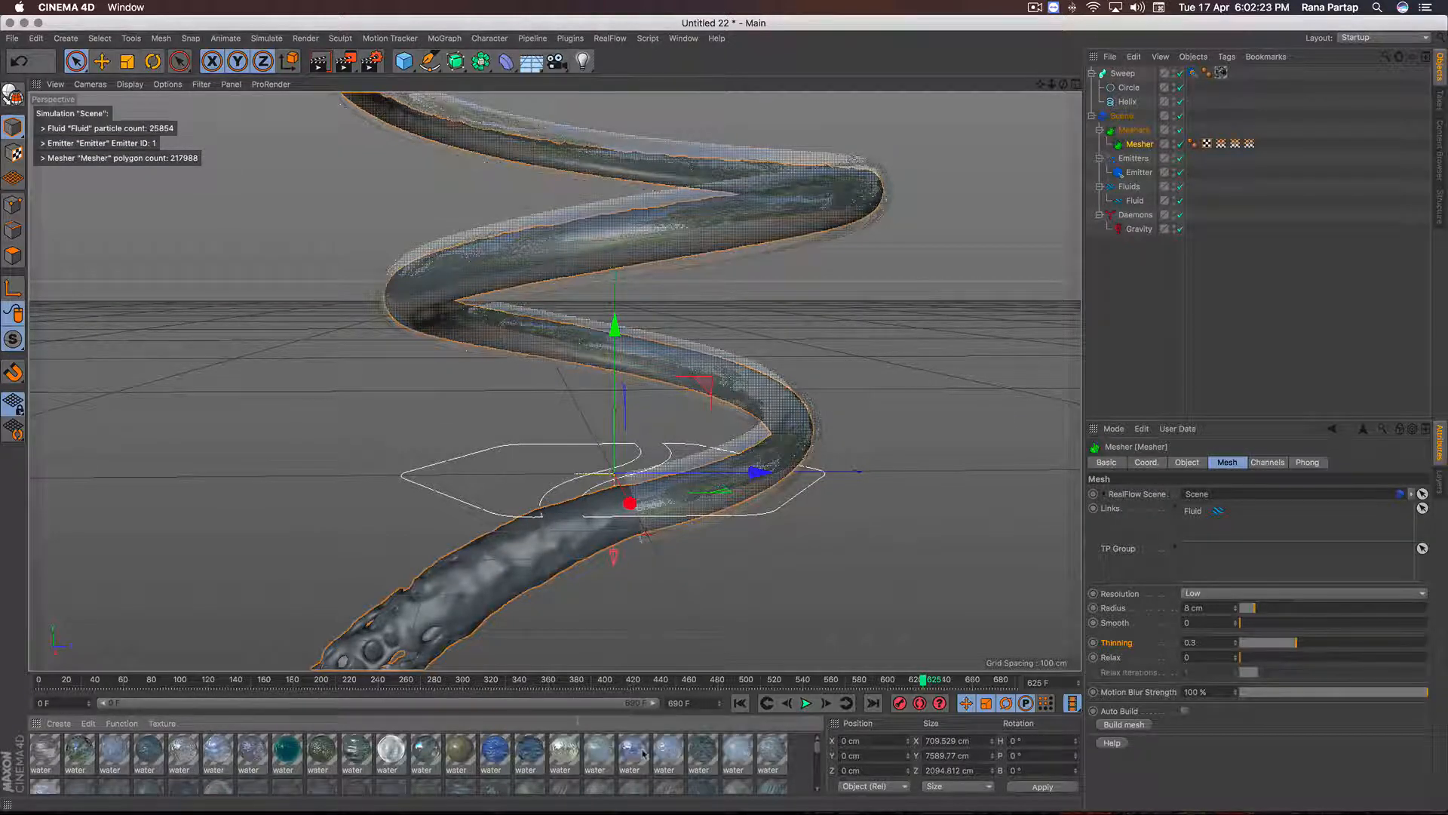
Apply a pale blue water material from the loaded pack to the Mesher and render the perspective view
{"action": "left_click", "coordinate": [600, 752]}
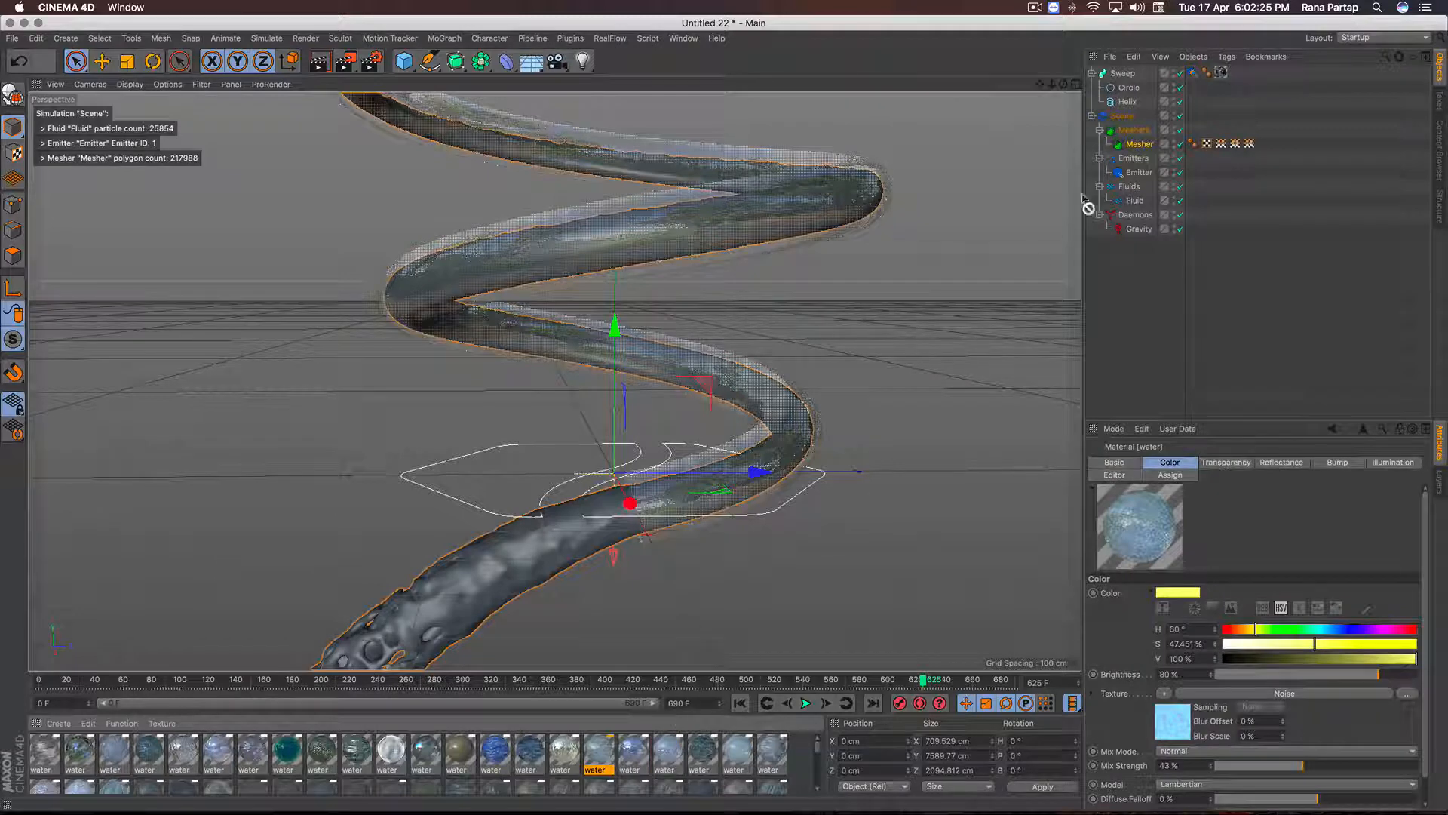
{"action": "left_click_drag", "start_coordinate": [1145, 149], "coordinate": [1144, 146]}
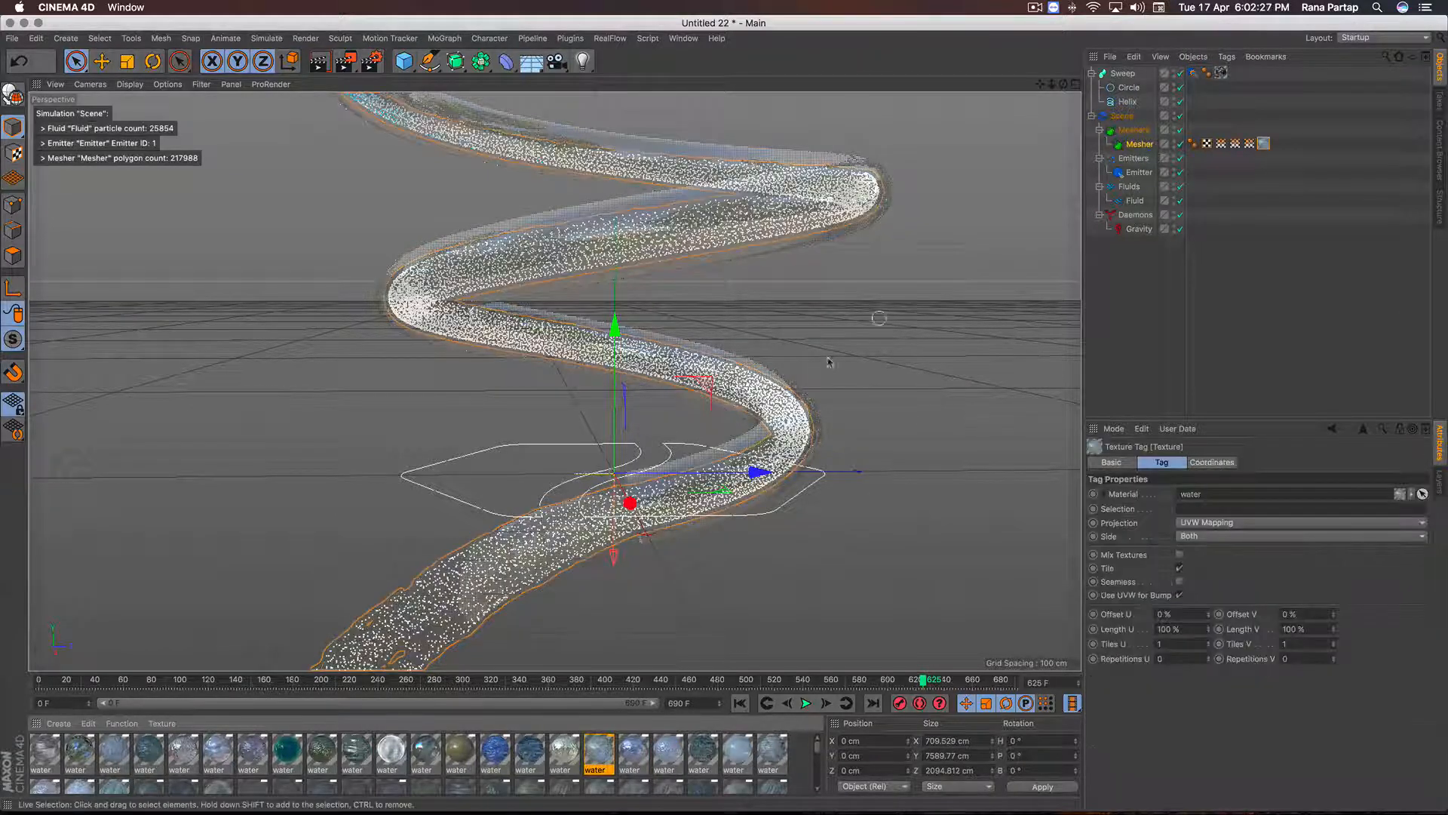
{"action": "left_click", "coordinate": [320, 60]}
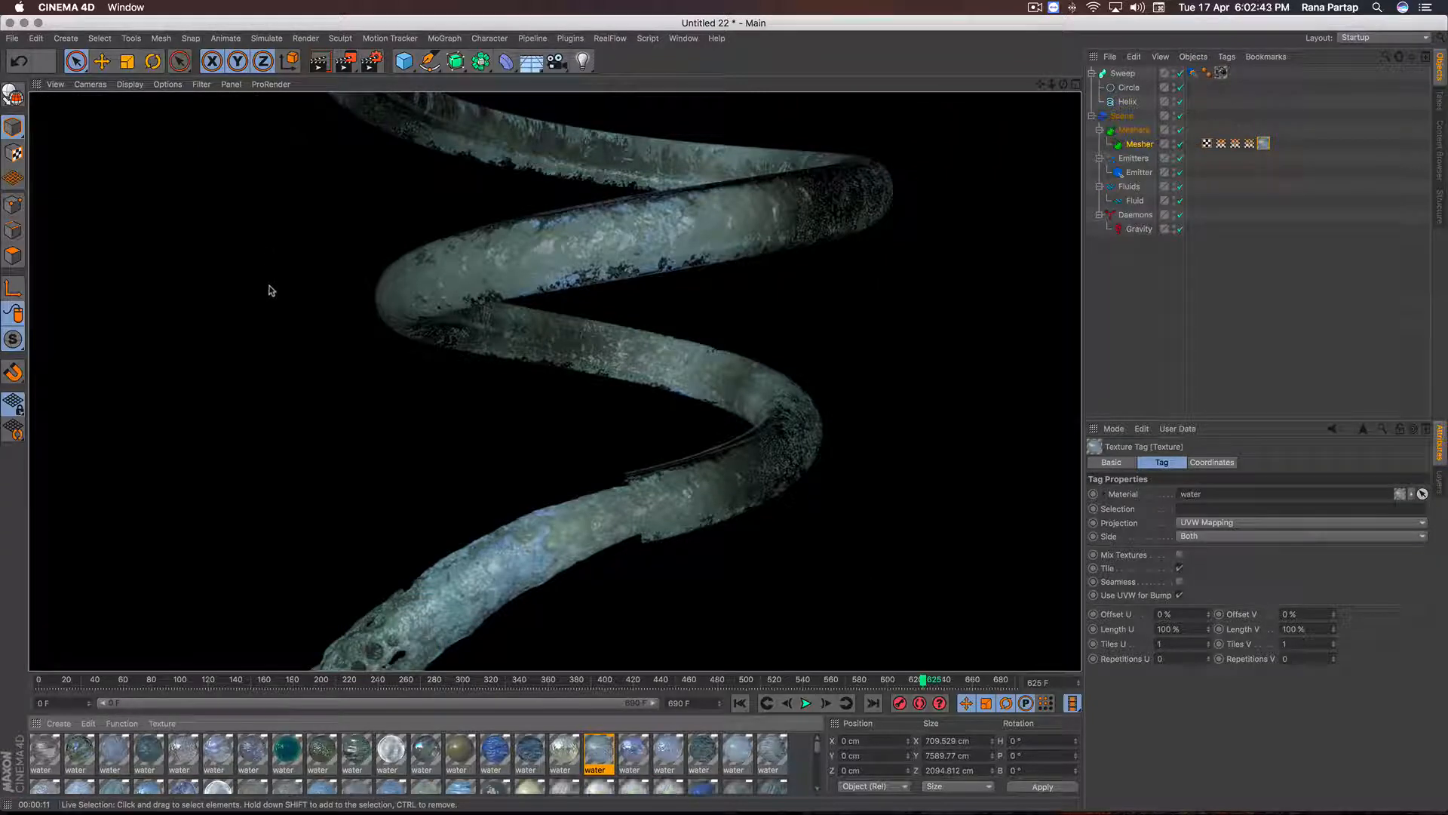
Replay the simulation, check how the fluid leaves the helix tube and falls, and stop at frame 250
{"action": "left_click", "coordinate": [802, 703]}
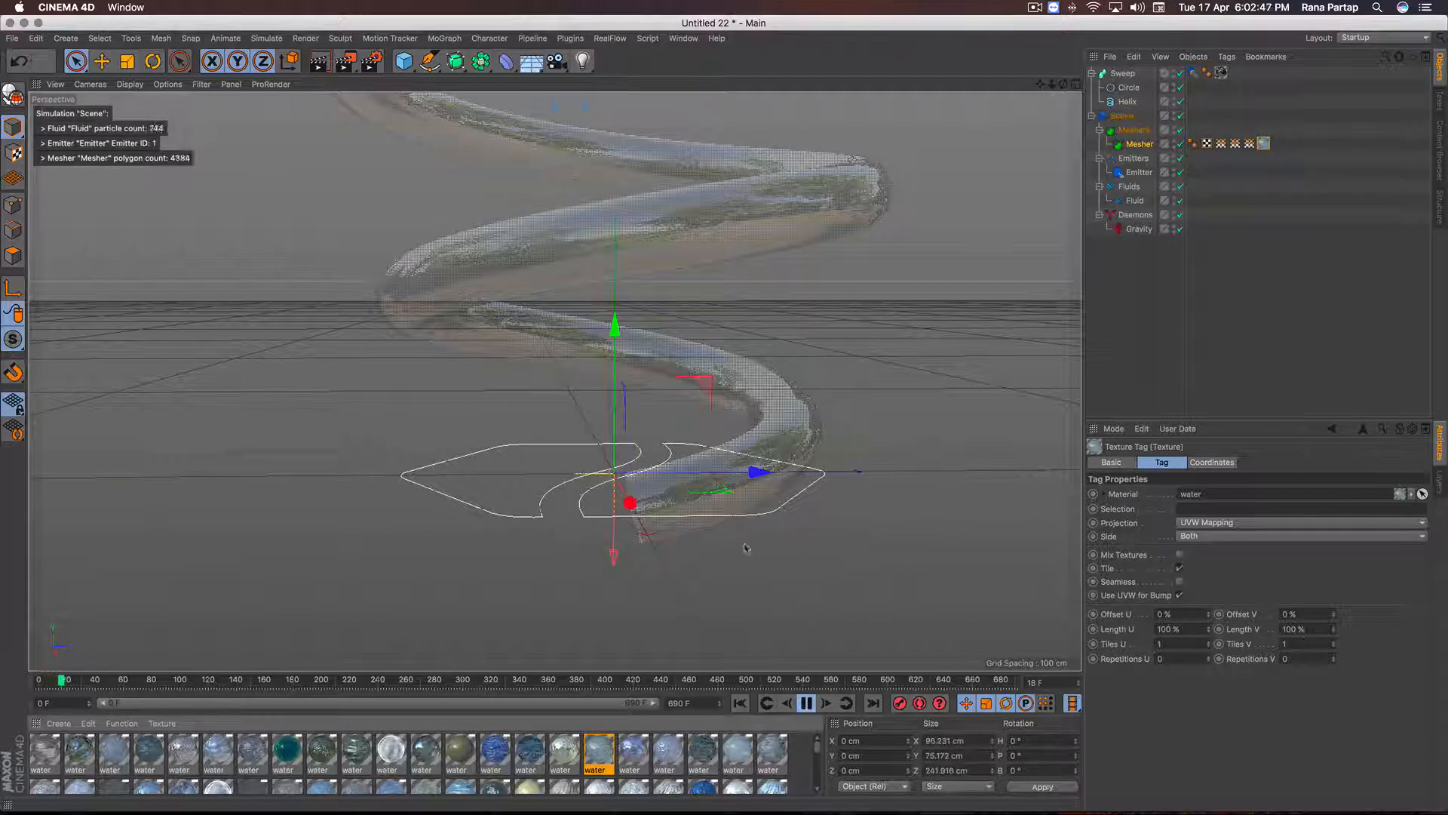
{"action": "scroll", "coordinate": [639, 415], "scroll_direction": "down", "scroll_amount": 3}
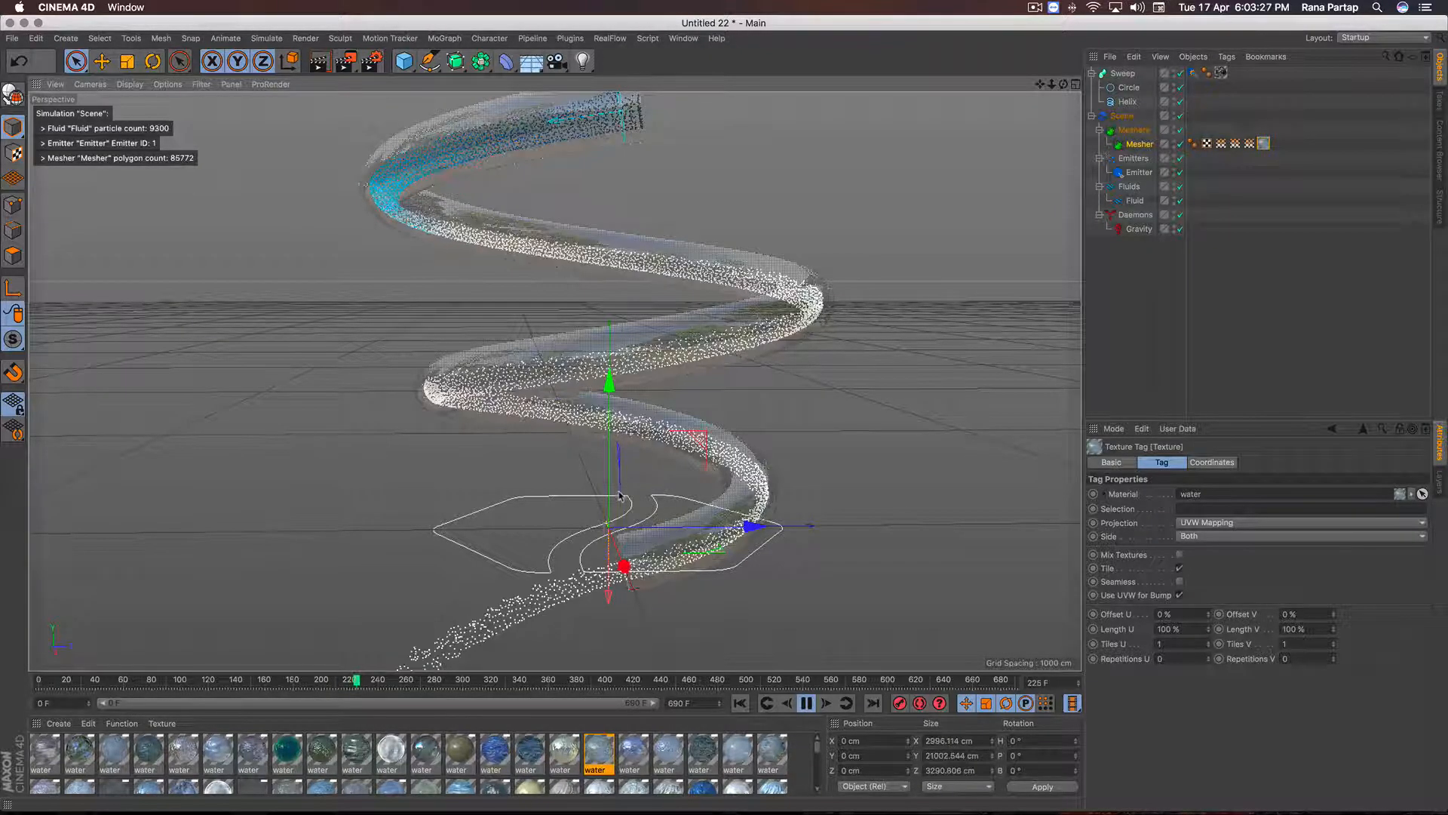
{"action": "scroll", "coordinate": [619, 494], "scroll_direction": "down", "scroll_amount": 2}
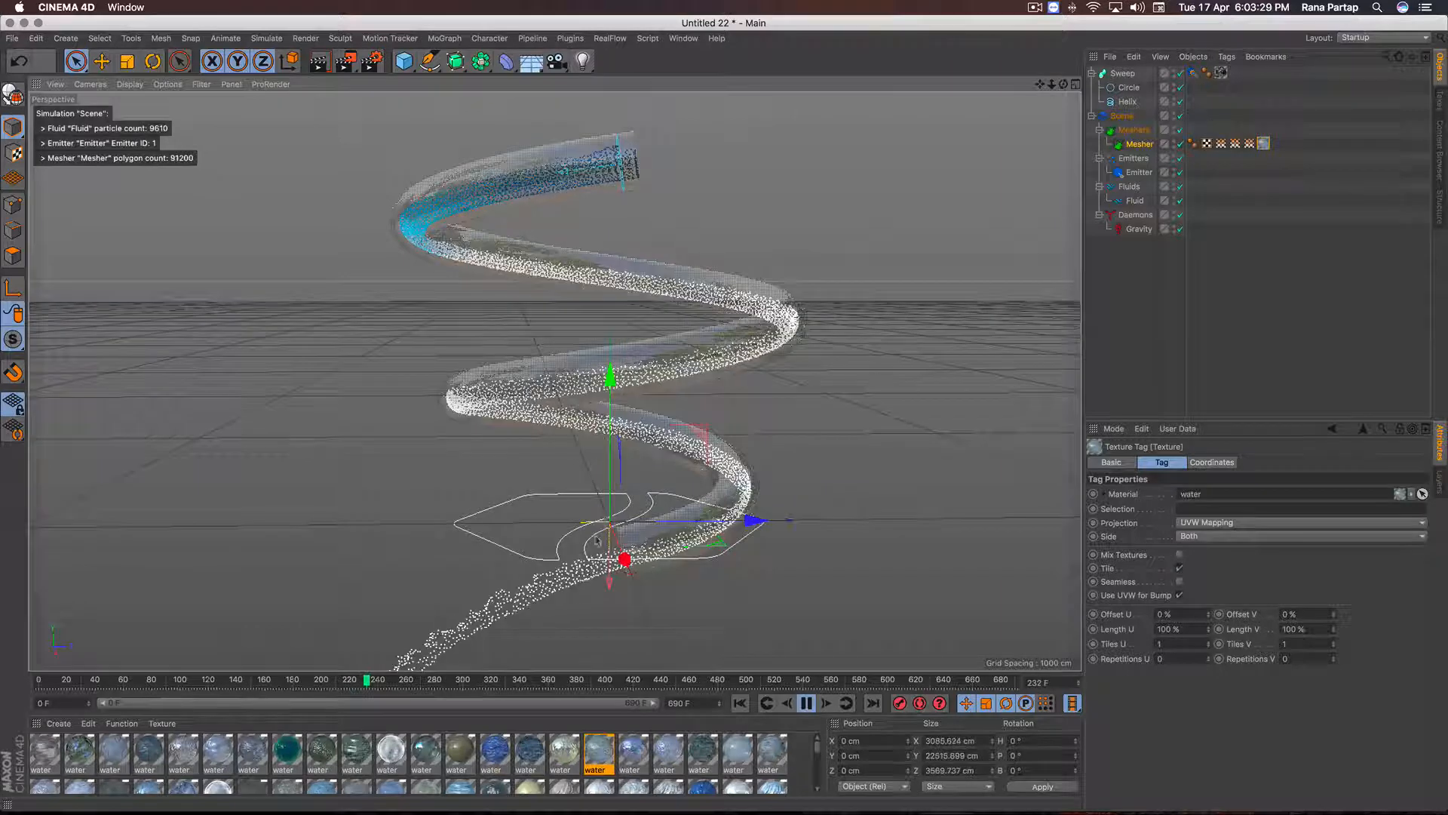
{"action": "scroll", "coordinate": [596, 540], "scroll_direction": "down", "scroll_amount": 6}
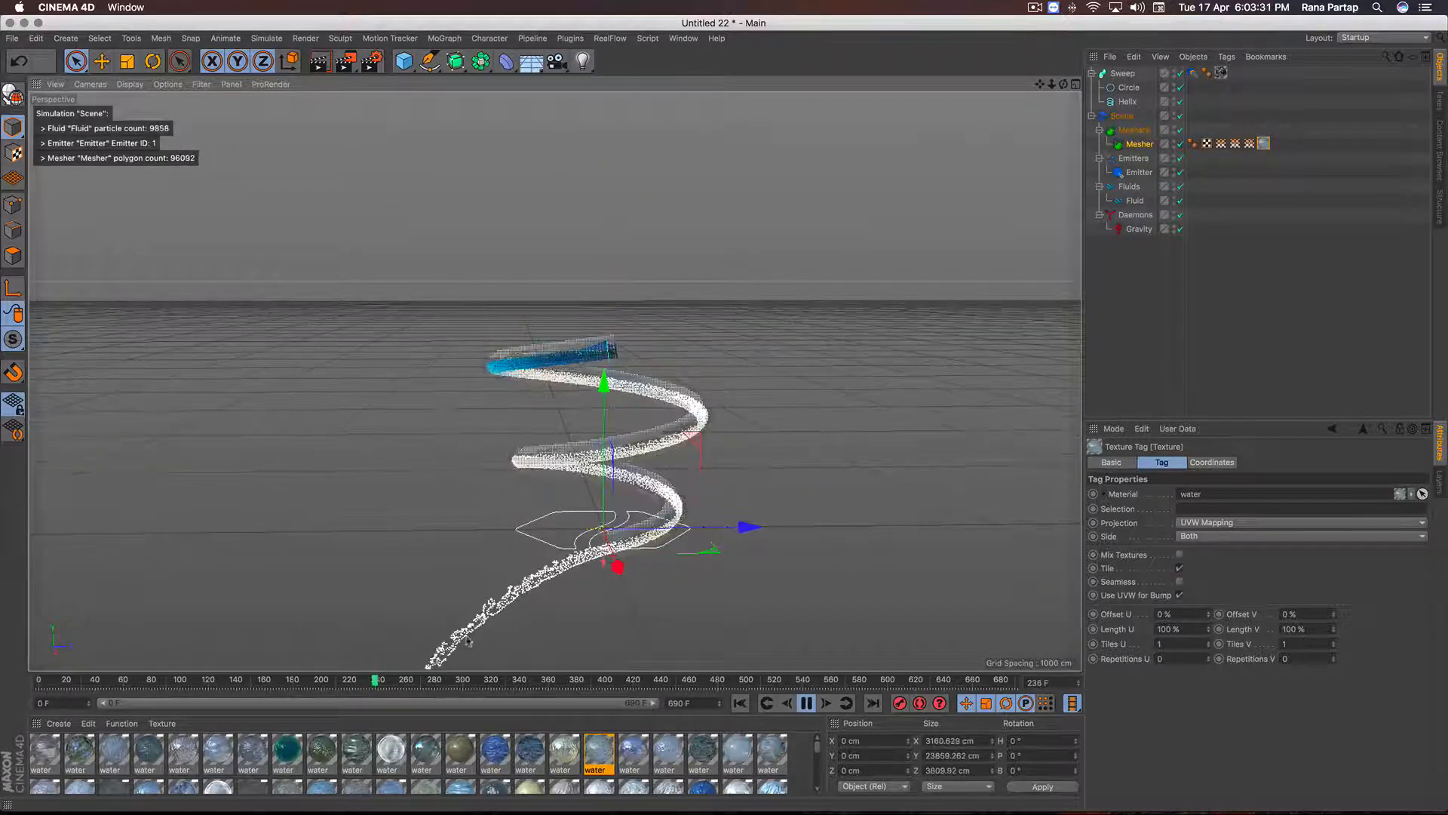
{"action": "scroll", "coordinate": [619, 456], "scroll_direction": "up", "scroll_amount": 6}
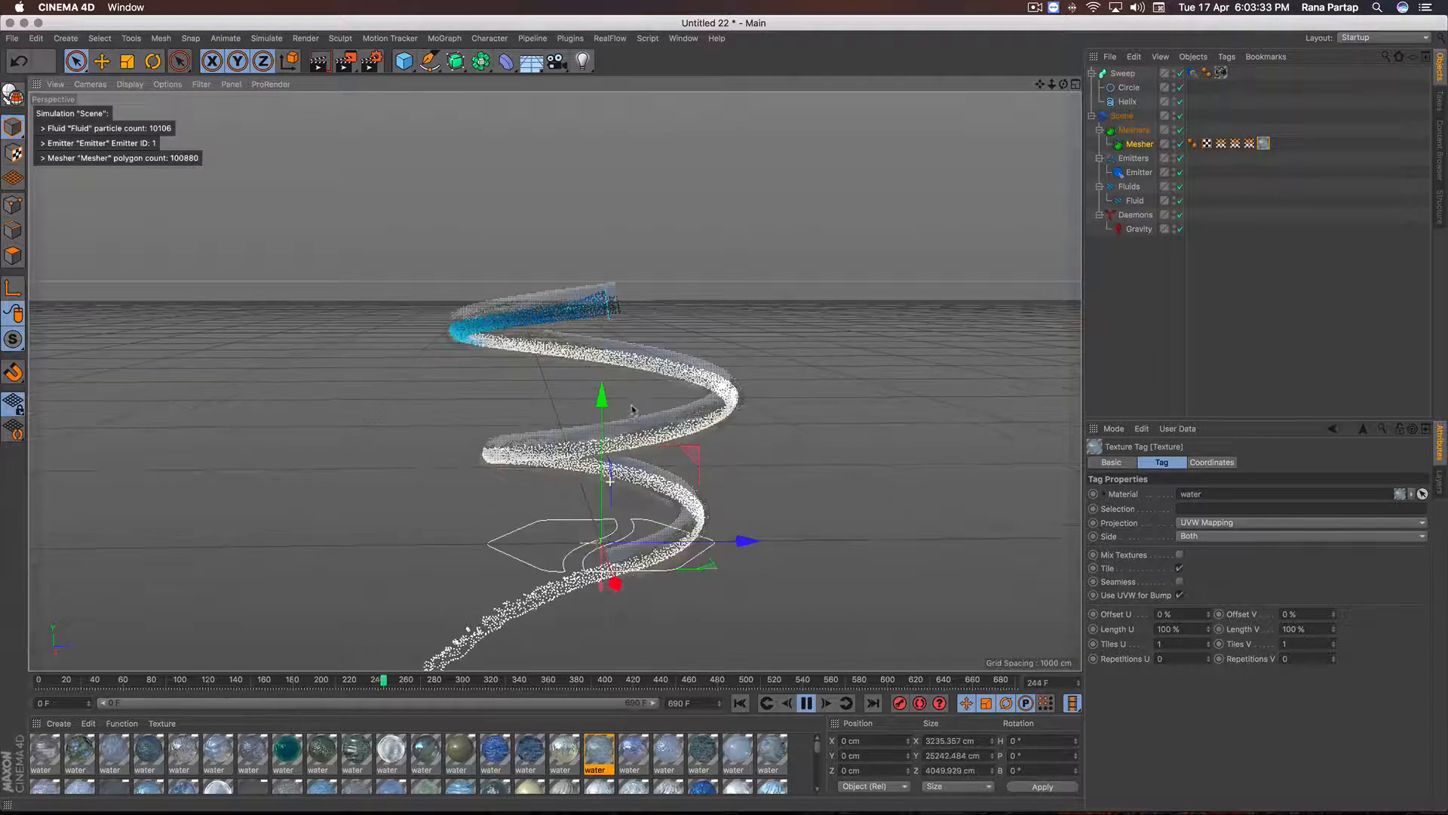
{"action": "left_click", "coordinate": [807, 703]}
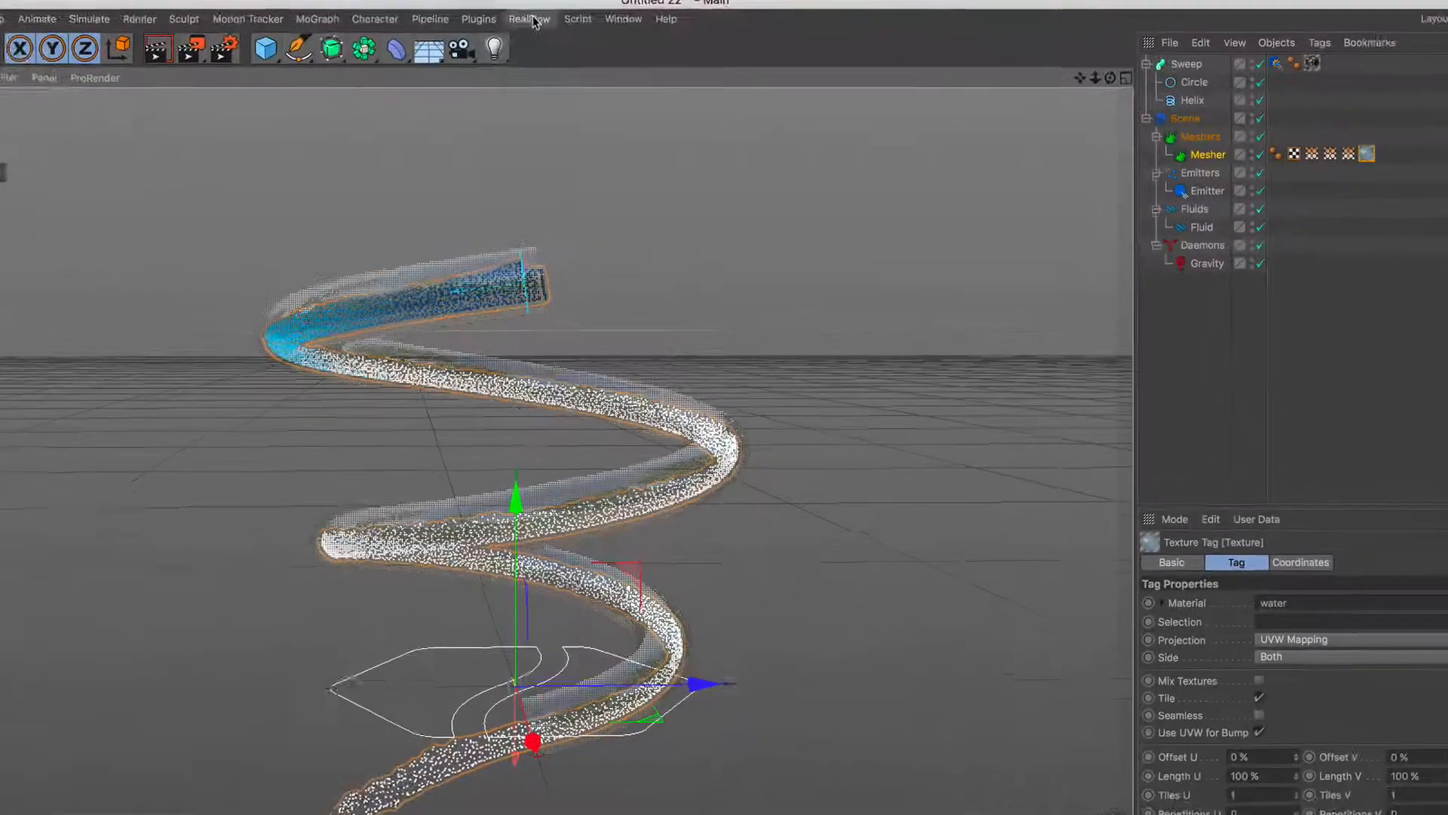
Add a k Volume daemon to the RealFlow scene
{"action": "left_click", "coordinate": [609, 38]}
{"action": "mouse_move", "coordinate": [624, 93]}
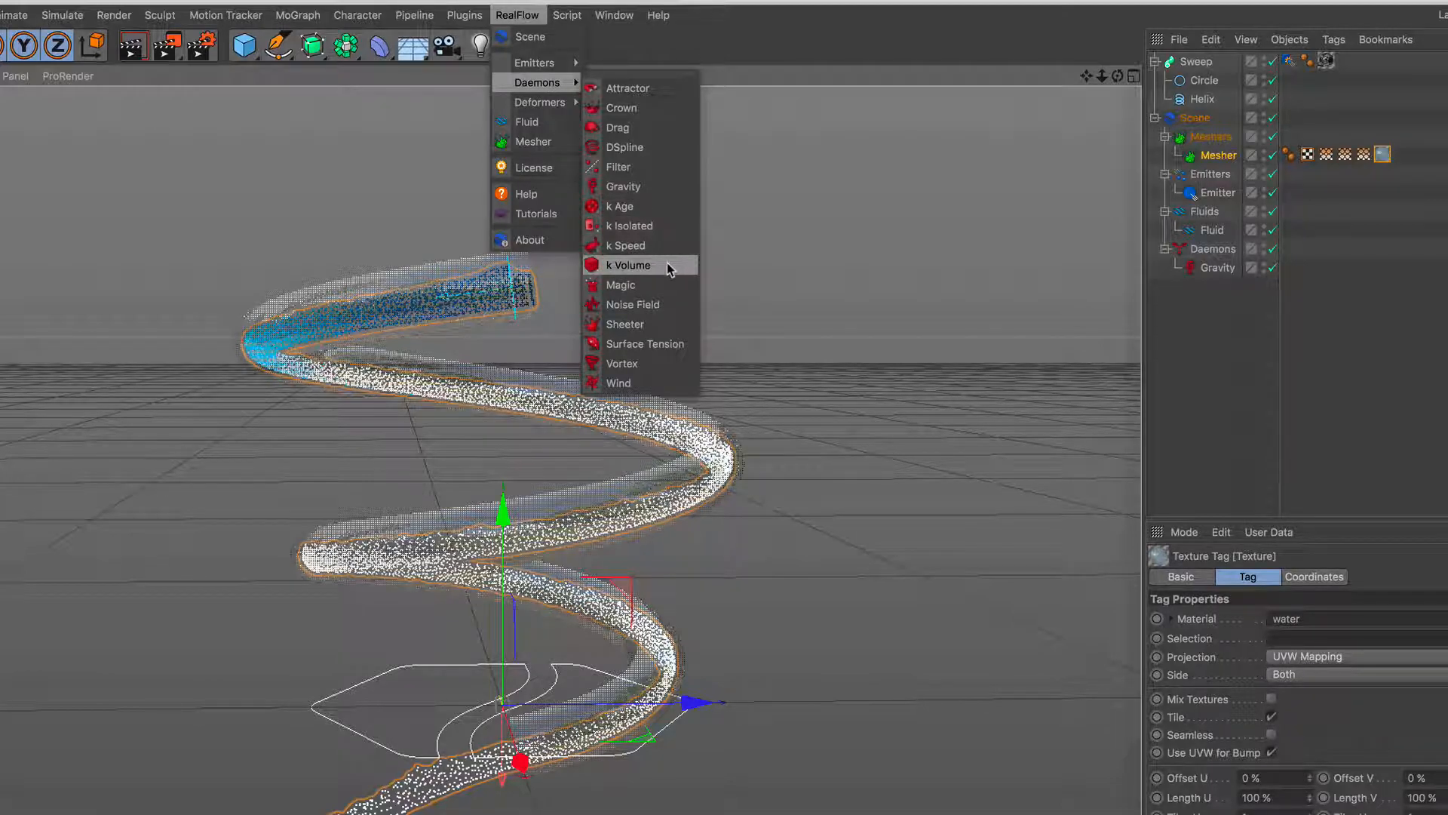
{"action": "left_click", "coordinate": [629, 265]}
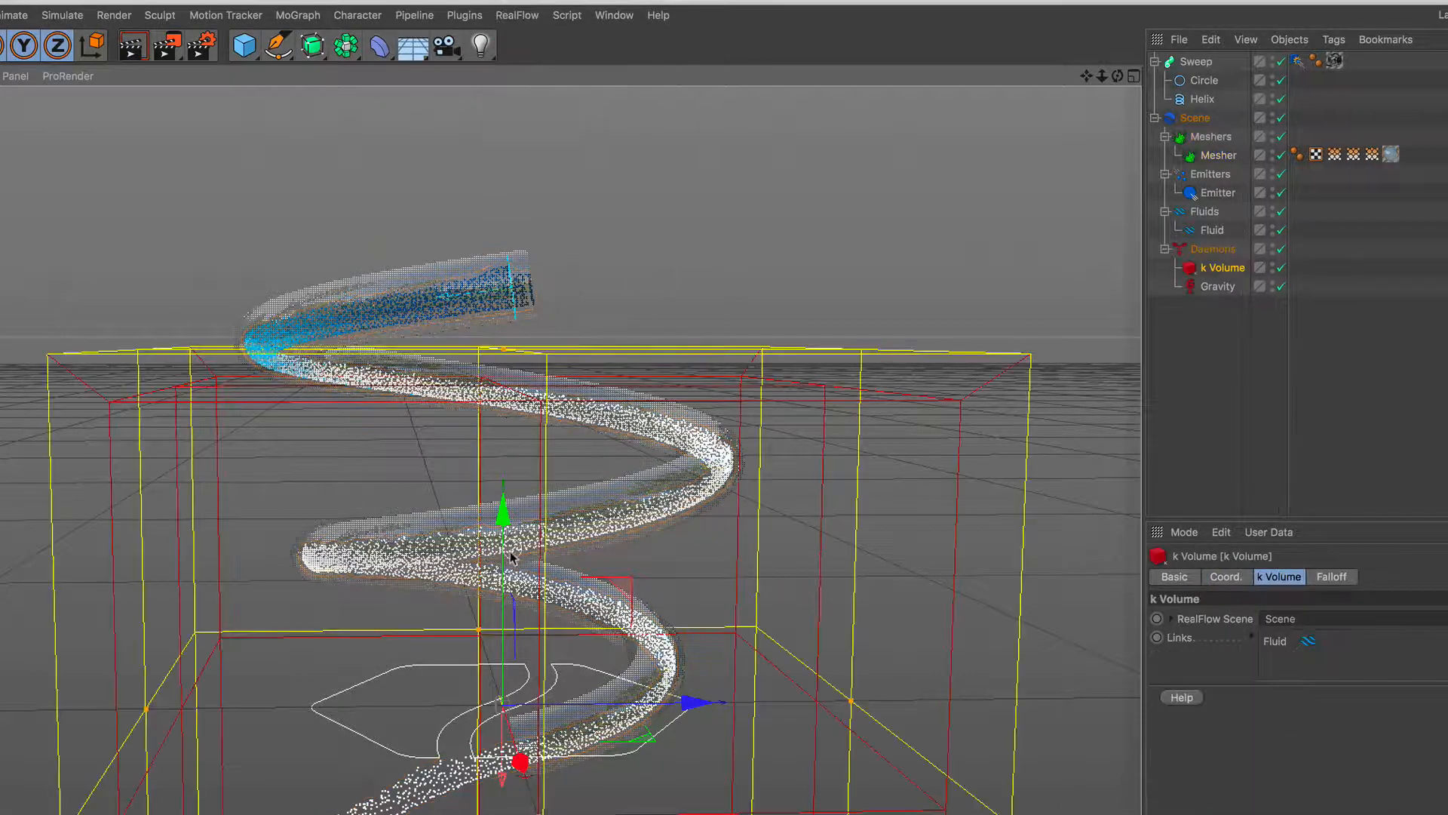
Raise the k Volume box in the front view to about Y 346 cm so it encloses the whole helix tube
{"action": "scroll", "coordinate": [517, 632], "scroll_direction": "down", "scroll_amount": 2}
{"action": "left_click_drag", "start_coordinate": [516, 632], "coordinate": [453, 580], "text": "alt"}
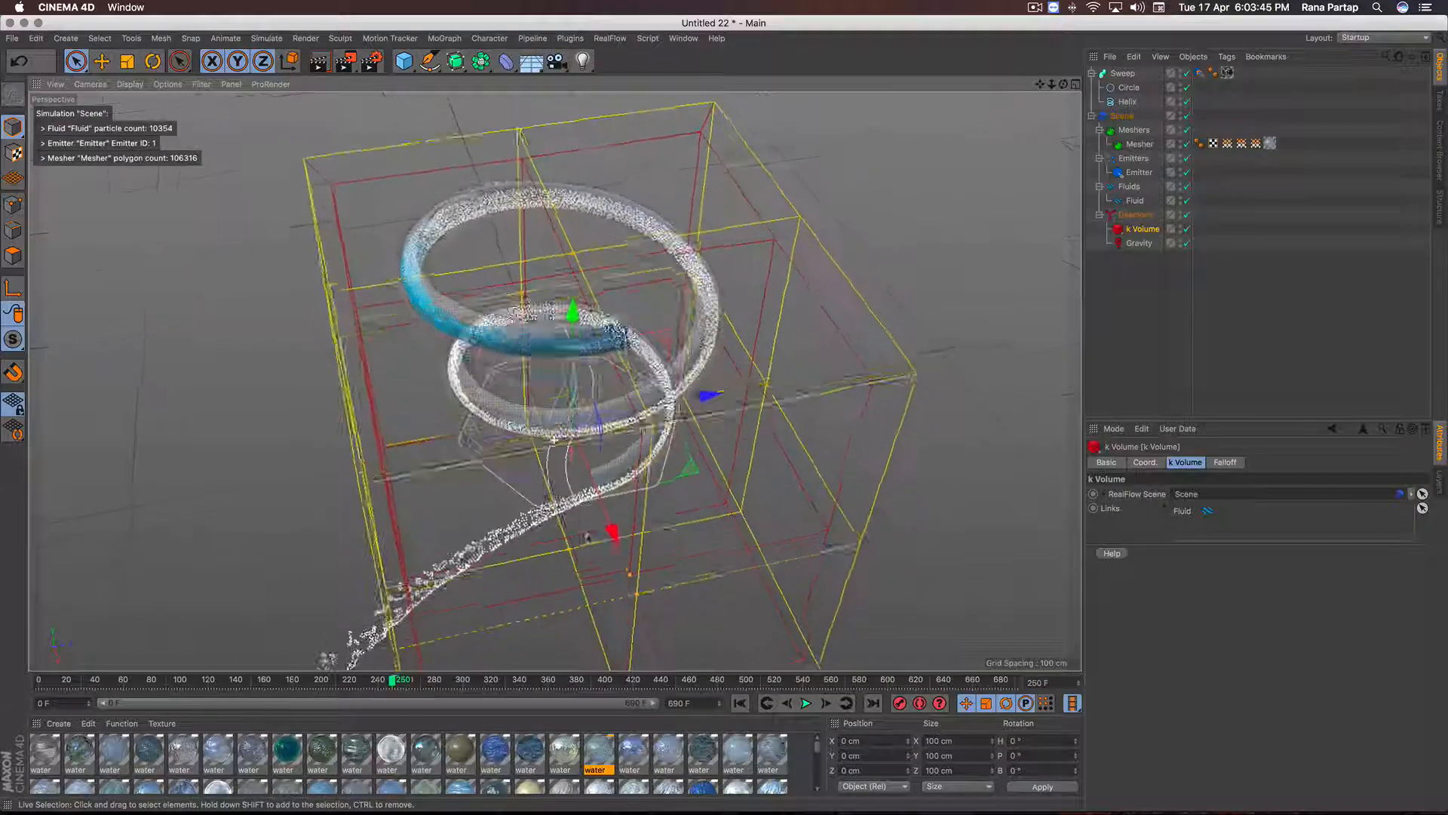
{"action": "left_click_drag", "start_coordinate": [554, 438], "coordinate": [595, 480], "text": "alt"}
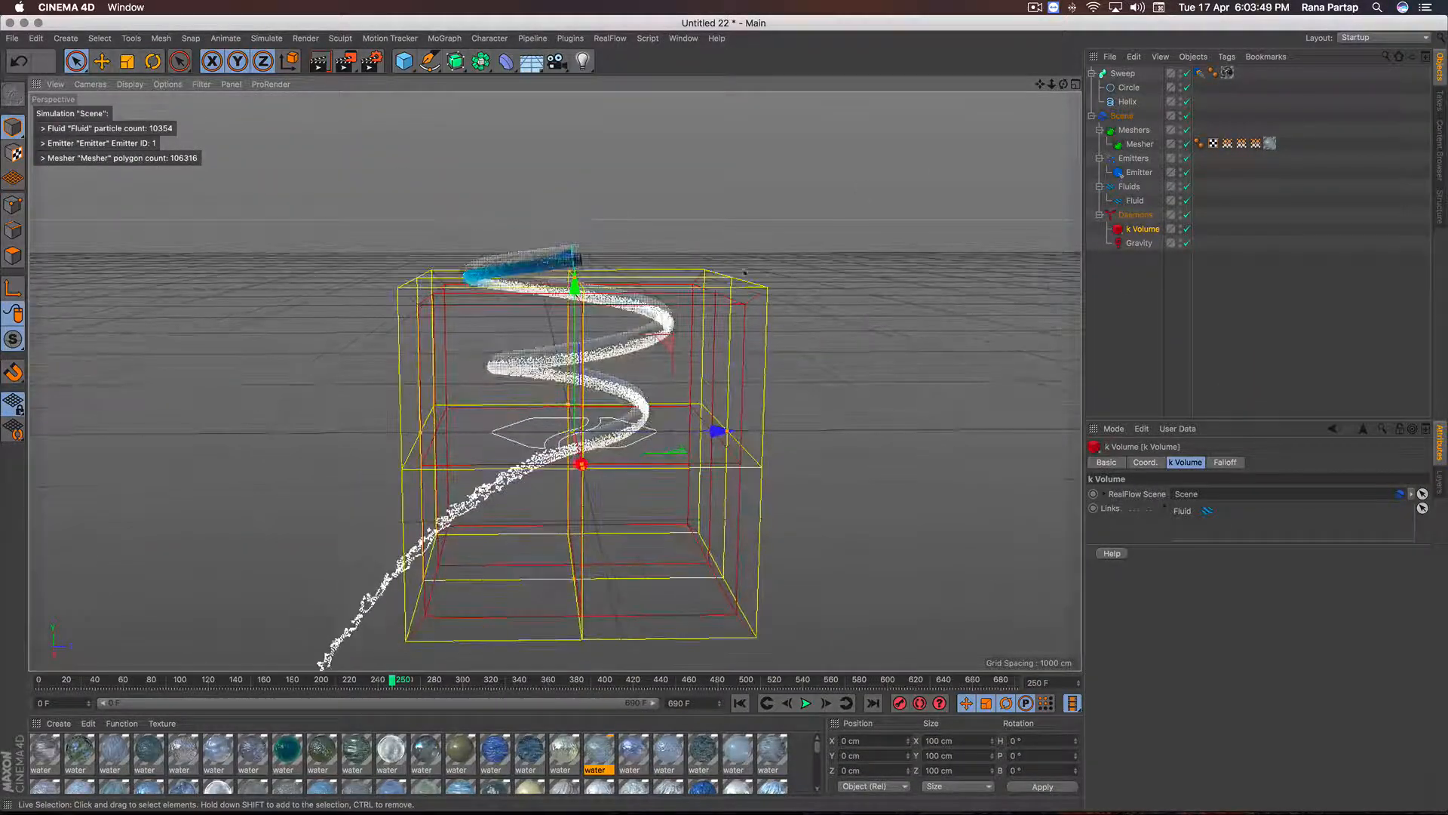
{"action": "left_click", "coordinate": [1076, 84]}
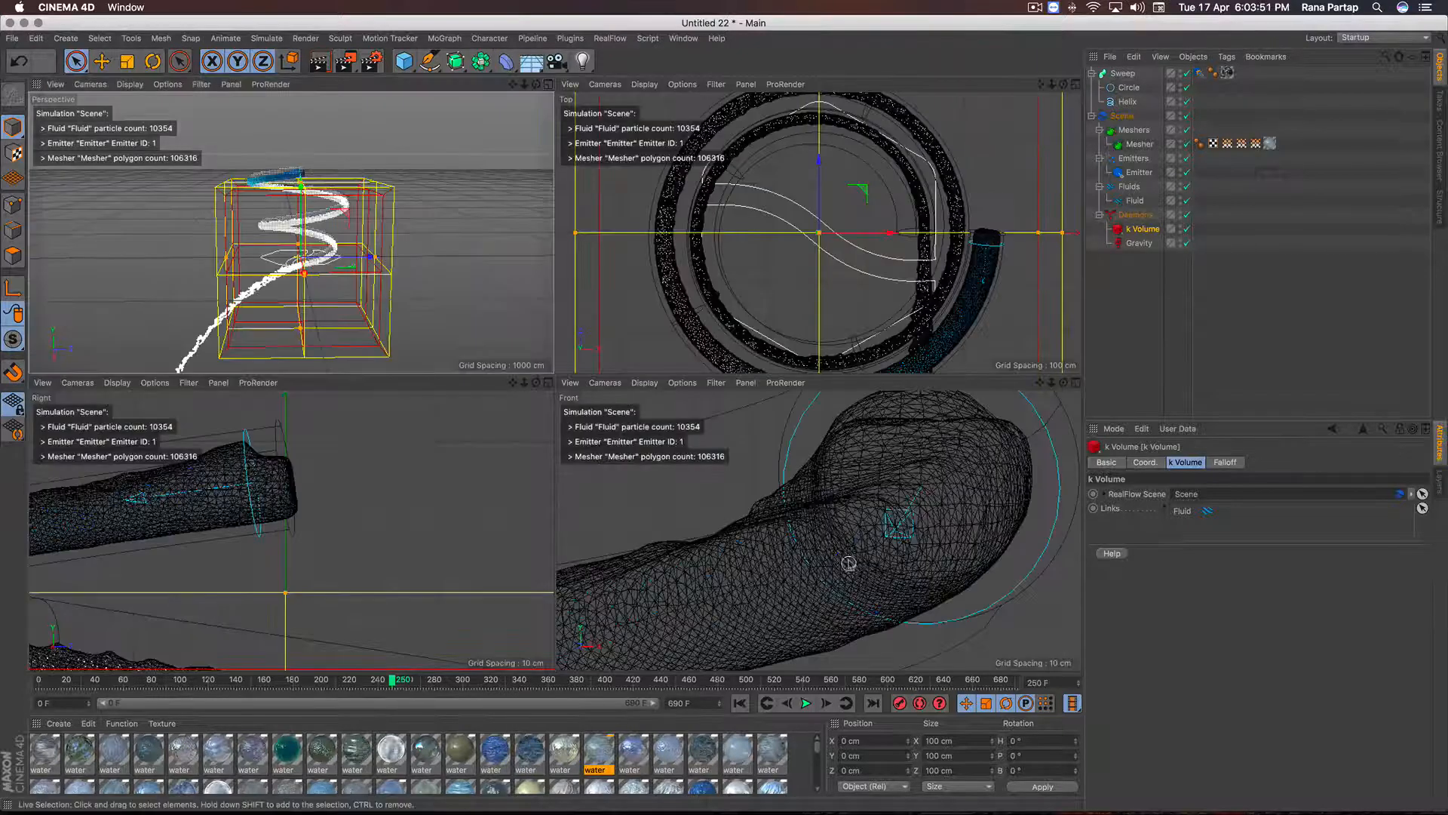
{"action": "scroll", "coordinate": [809, 628], "scroll_direction": "down", "scroll_amount": 10}
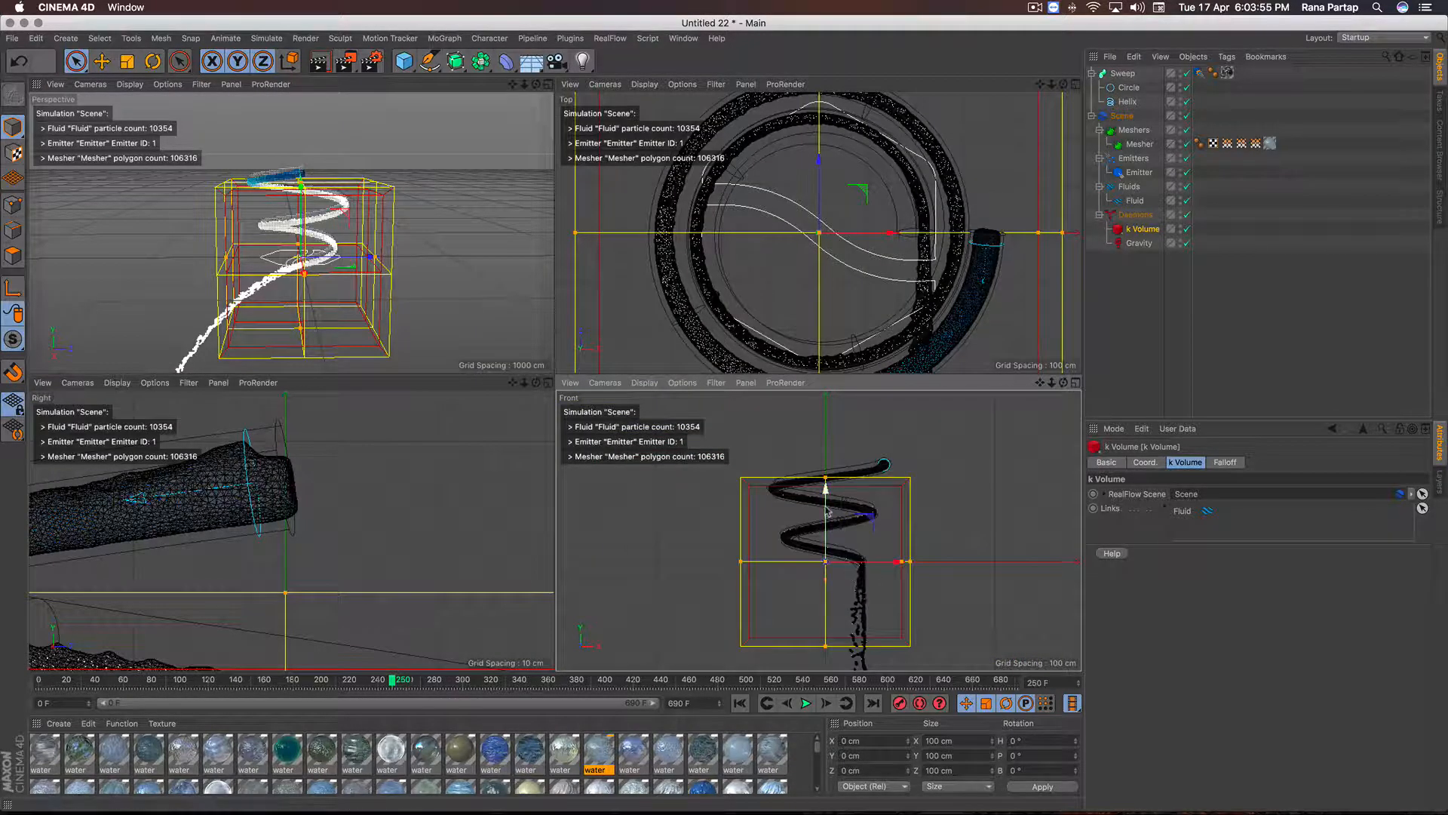
{"action": "left_click_drag", "start_coordinate": [826, 508], "coordinate": [826, 456]}
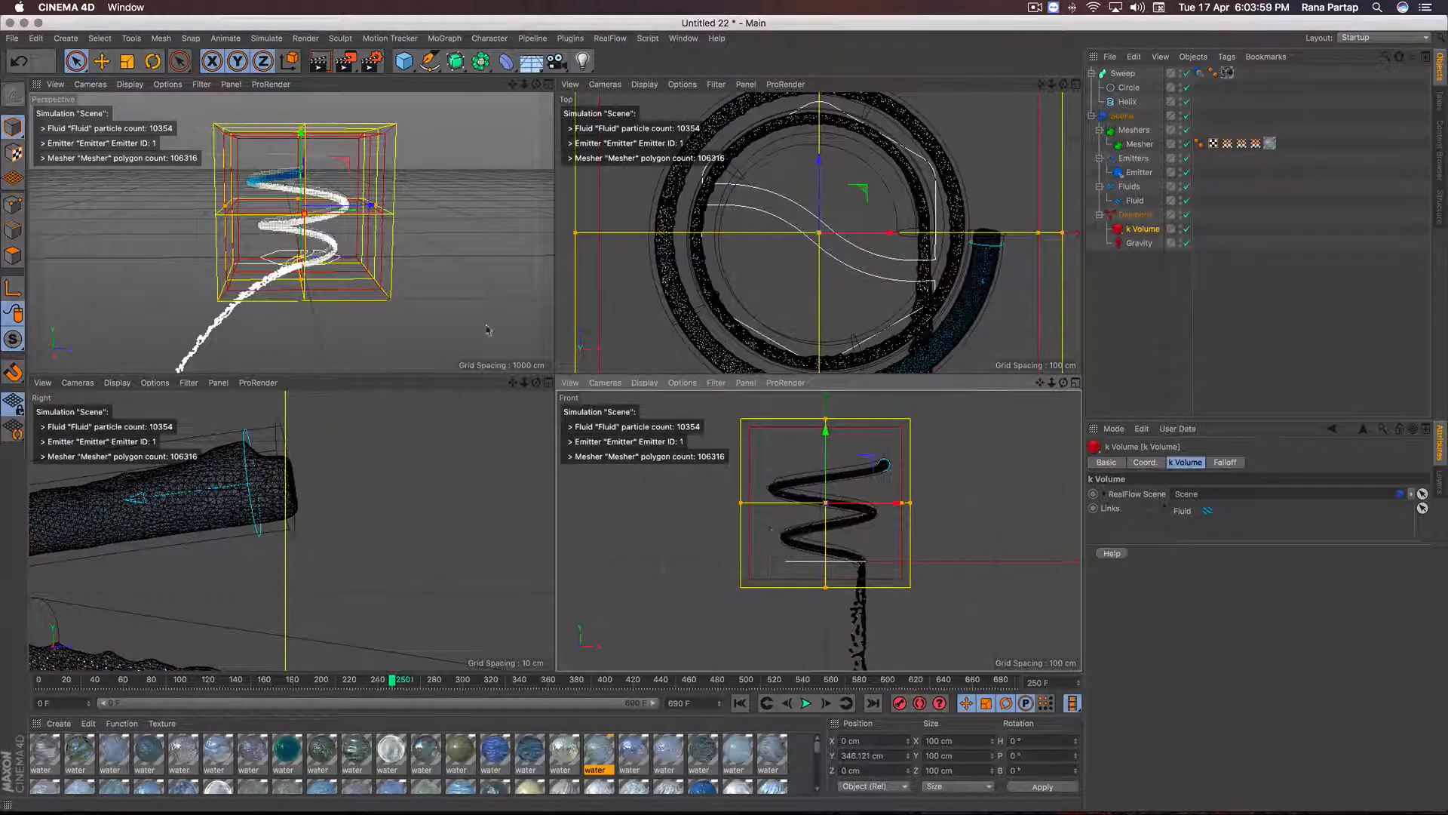
{"action": "key", "text": "F1"}
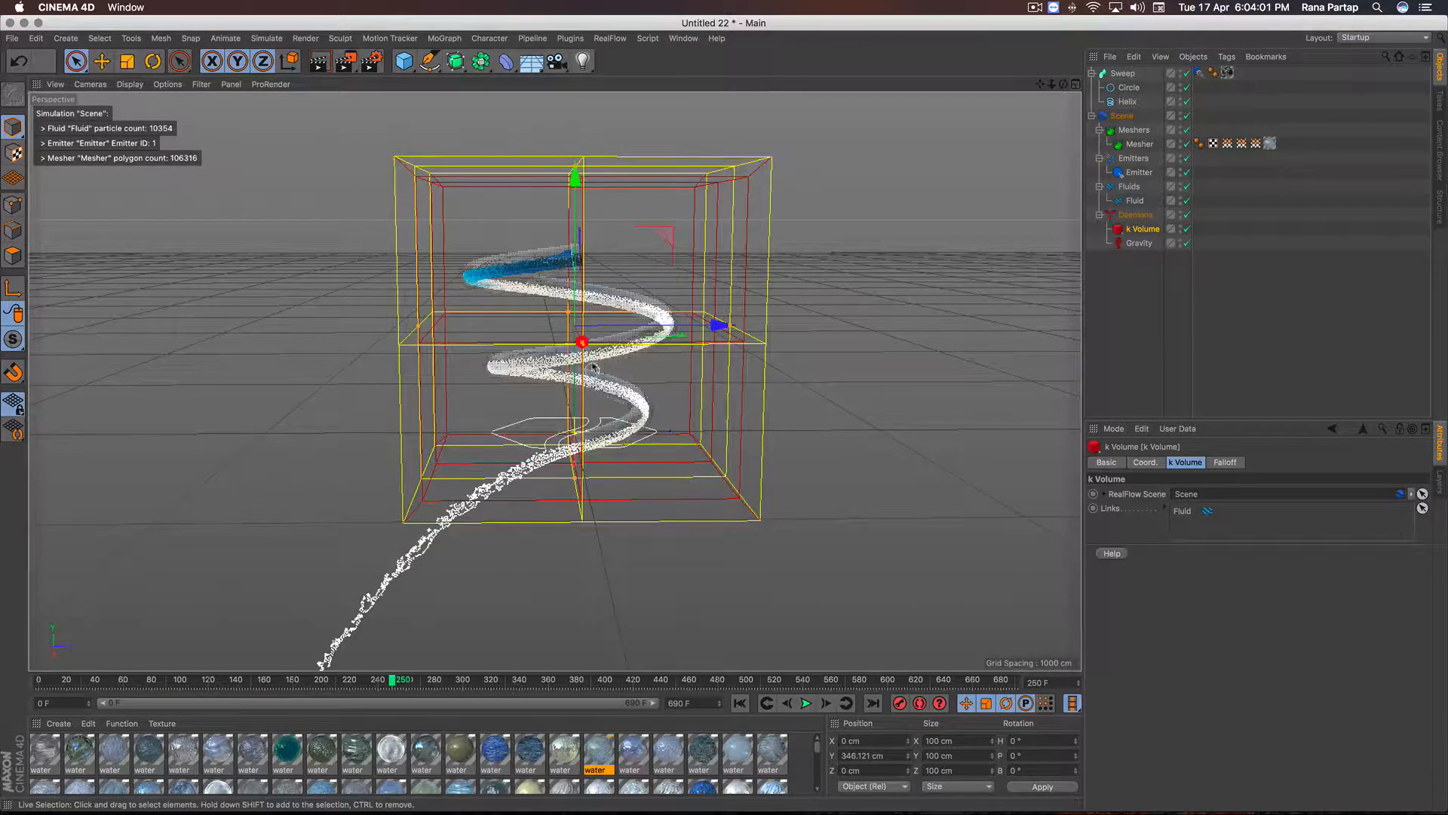
Replay the simulation from the first frame, check how the k Volume box limits the fluid, and stop at frame 210
{"action": "scroll", "coordinate": [590, 365], "scroll_direction": "up", "scroll_amount": 5}
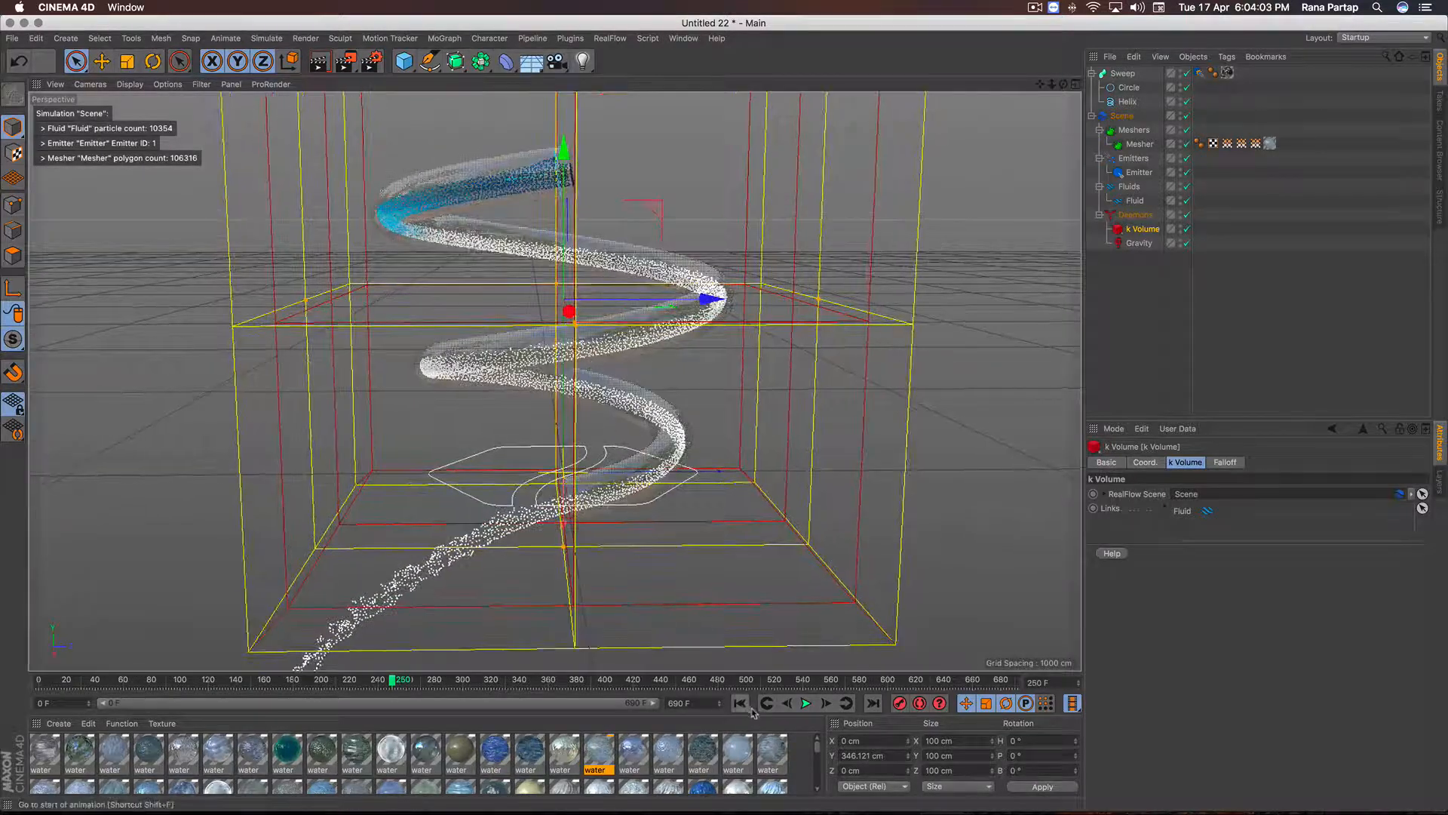
{"action": "left_click", "coordinate": [740, 703]}
{"action": "left_click", "coordinate": [805, 703]}
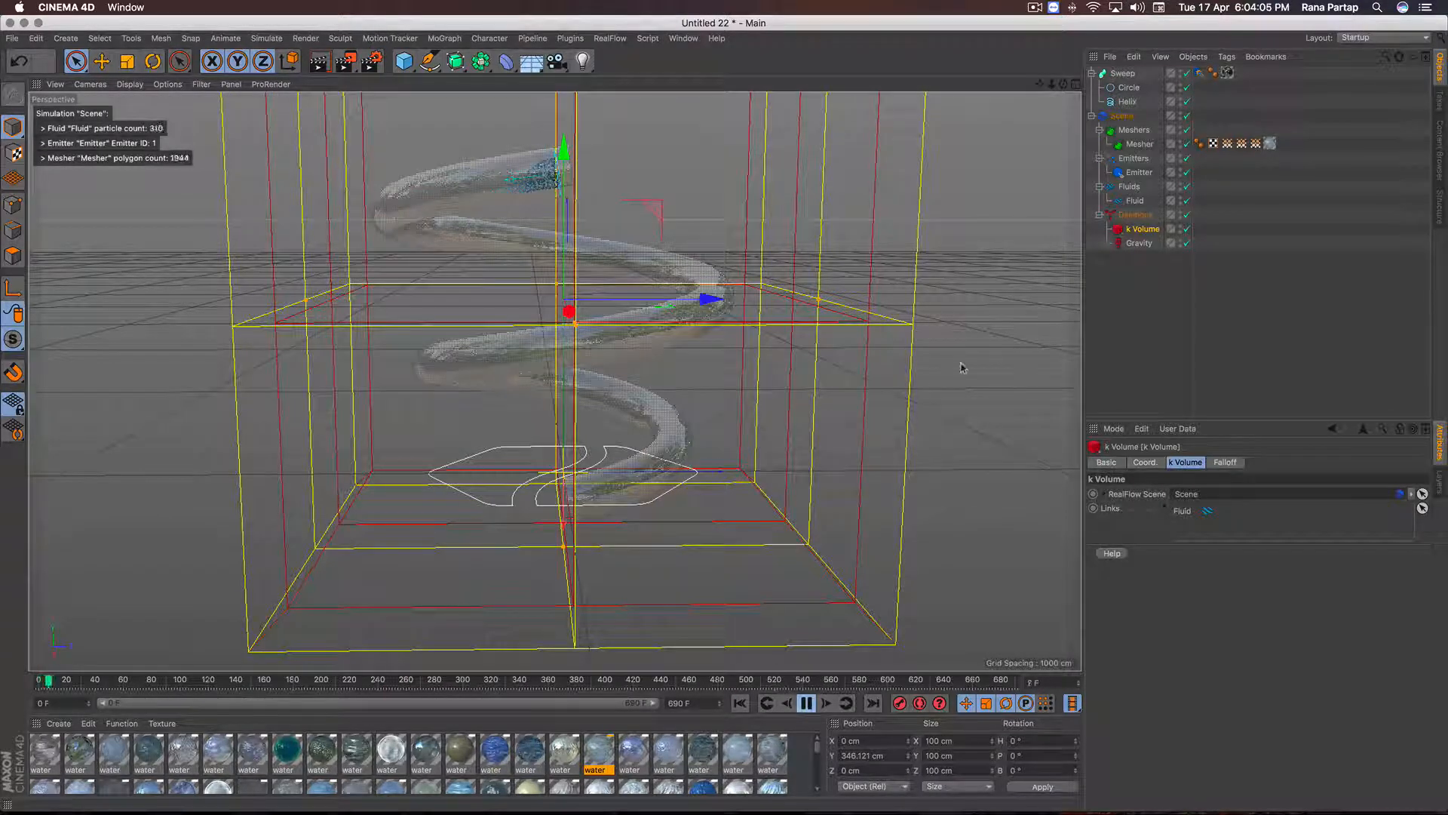
{"action": "left_click", "coordinate": [1103, 327]}
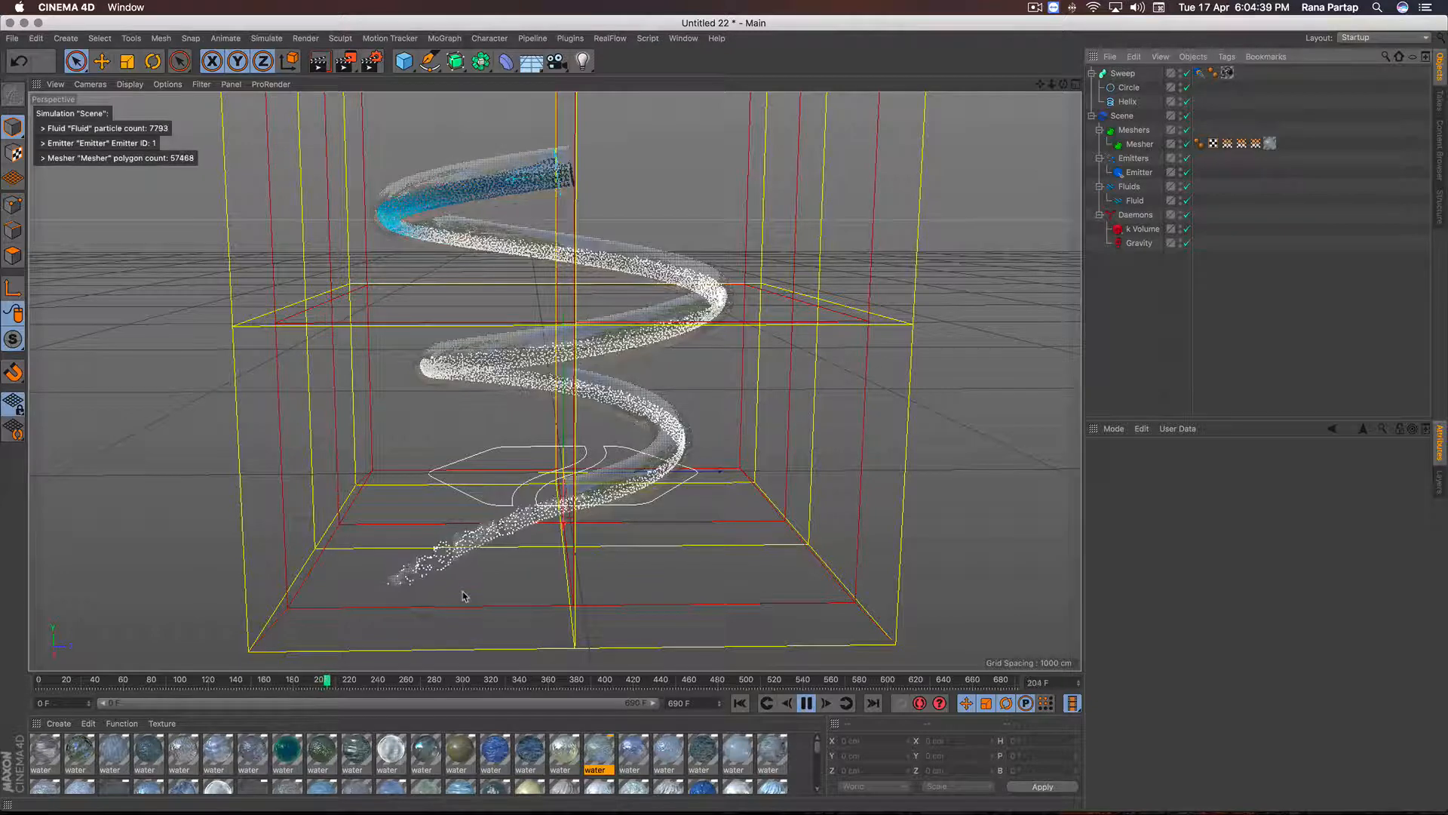
{"action": "key", "text": "F8"}
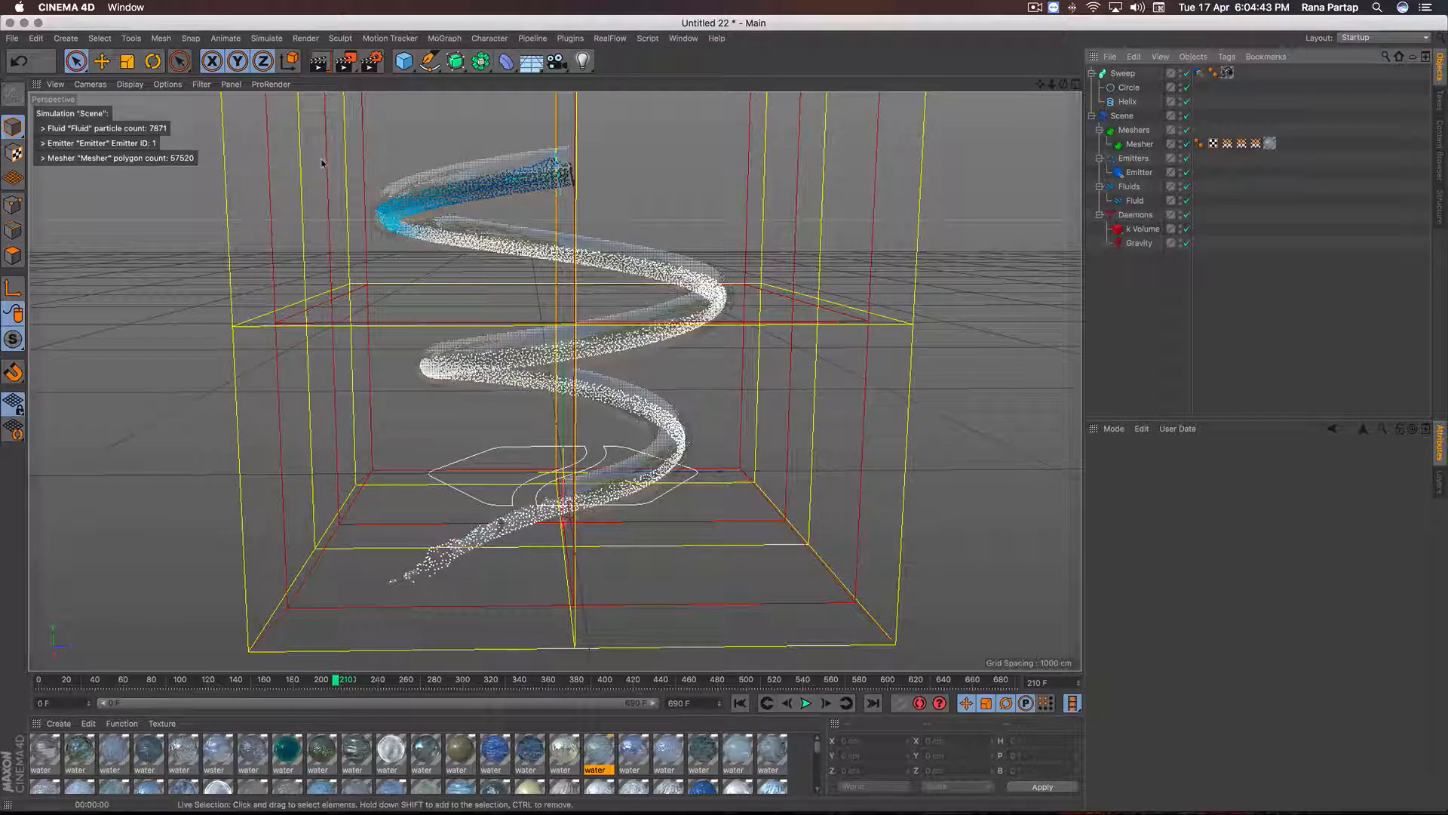
Test-render the view, and add a Floor object lowered to about Y -142 cm beneath the helix tube
{"action": "key", "text": "super+r"}
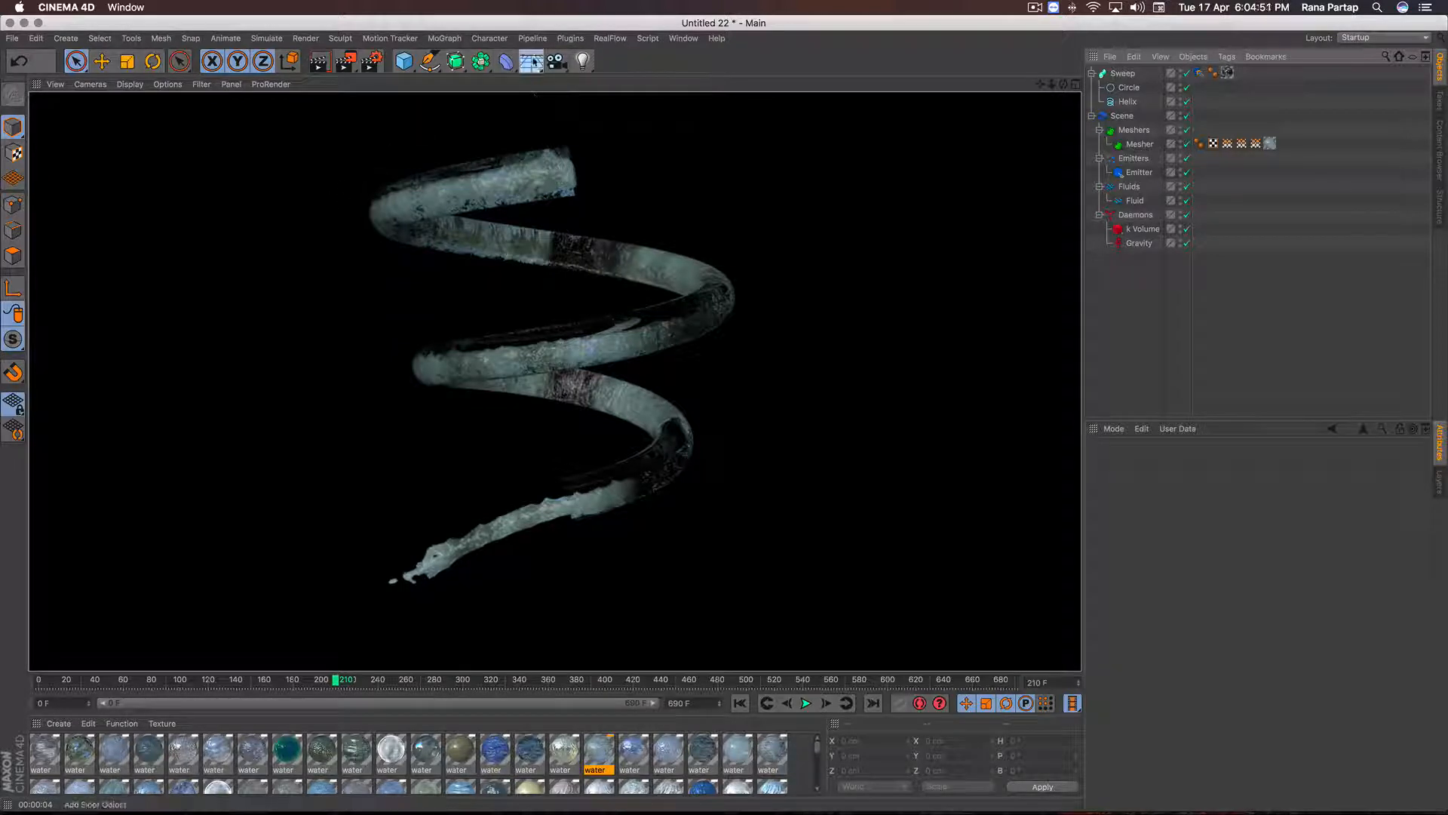
{"action": "left_click_drag", "start_coordinate": [531, 61], "coordinate": [560, 79]}
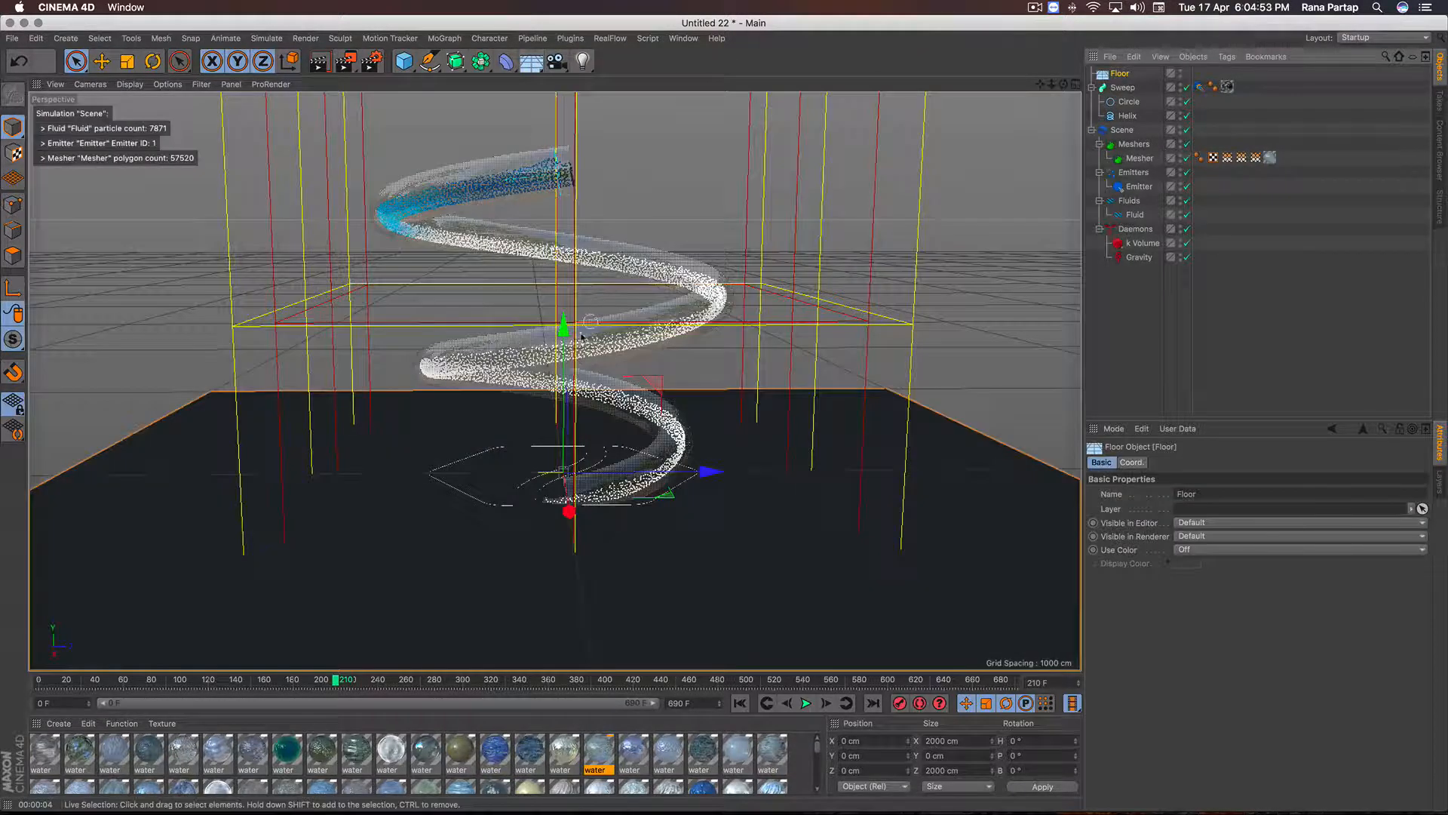
{"action": "left_click_drag", "start_coordinate": [562, 326], "coordinate": [583, 404]}
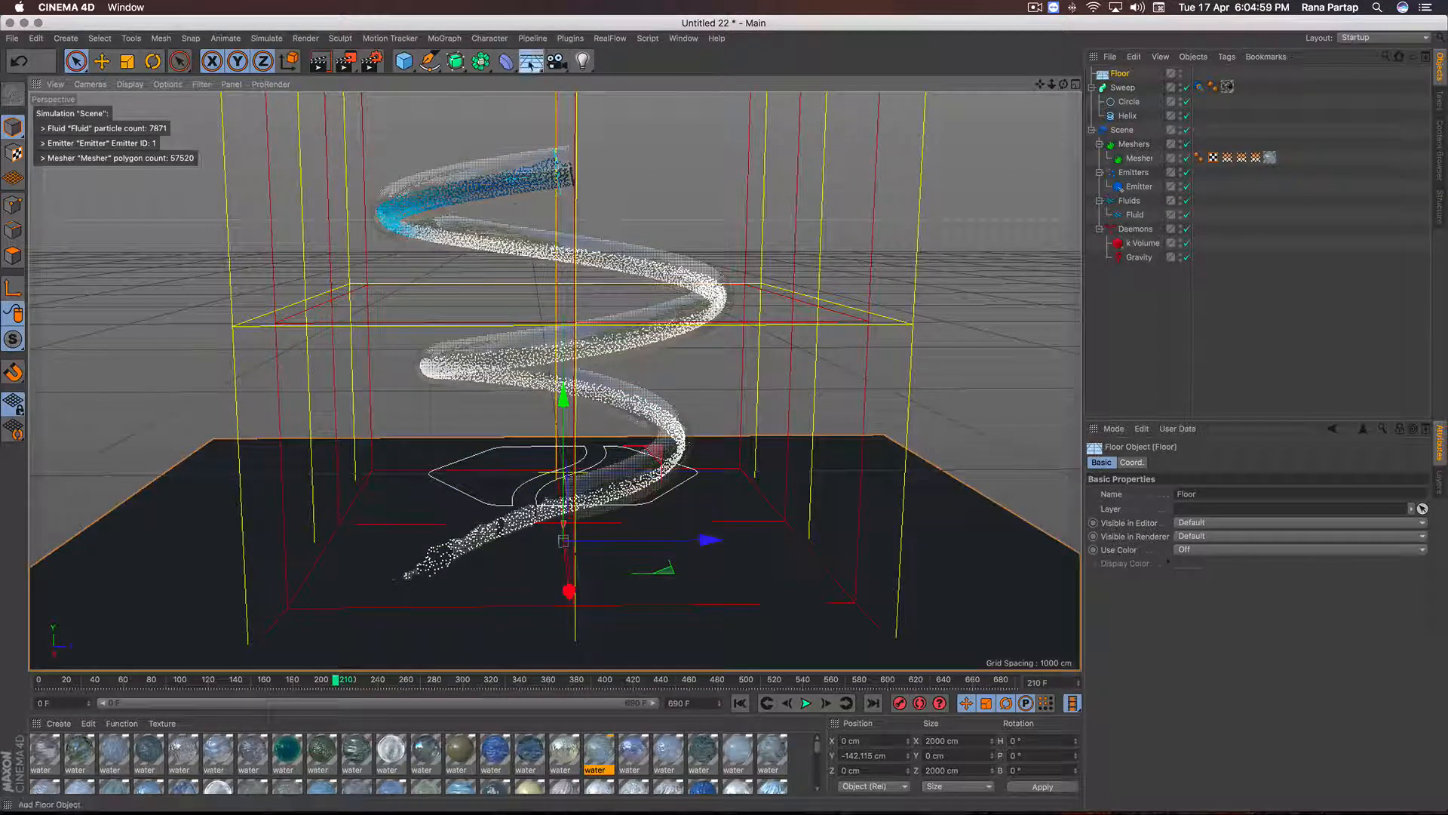
Add a Physical Sky to the scene and enable its clouds
{"action": "left_click_drag", "start_coordinate": [532, 60], "coordinate": [718, 87]}
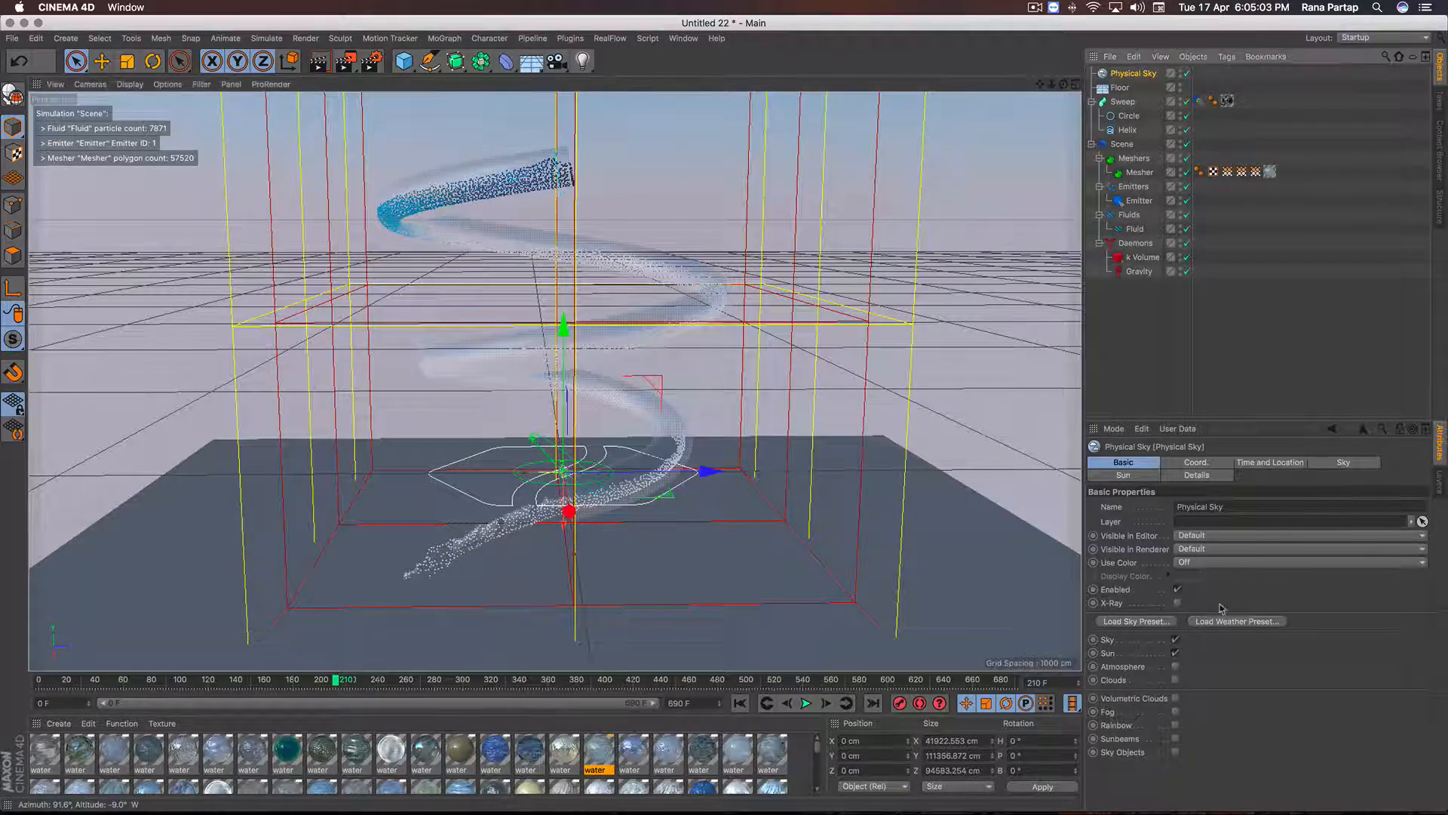
{"action": "left_click", "coordinate": [1176, 680]}
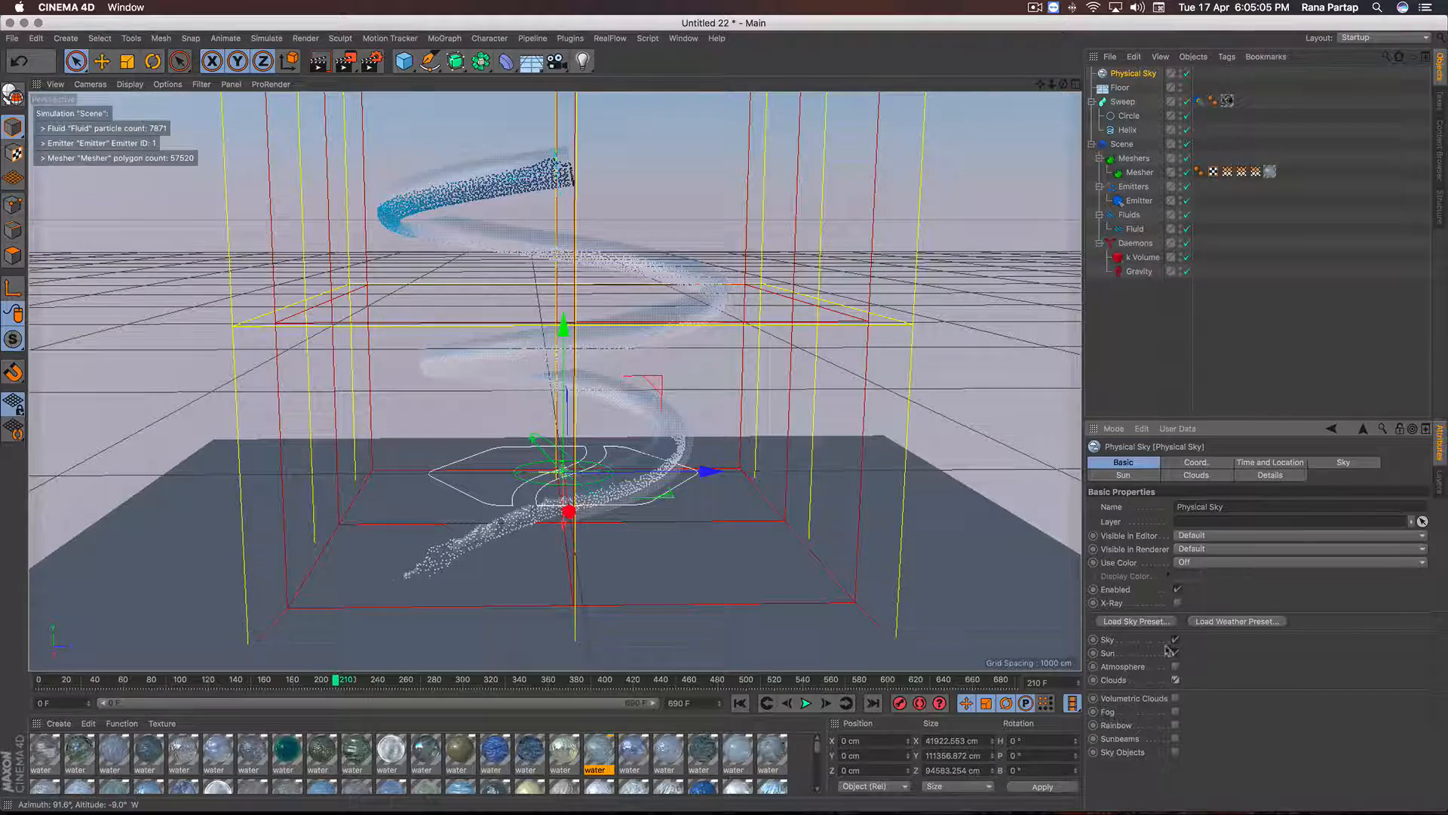
{"action": "left_click_drag", "start_coordinate": [1063, 84], "coordinate": [1063, 73]}
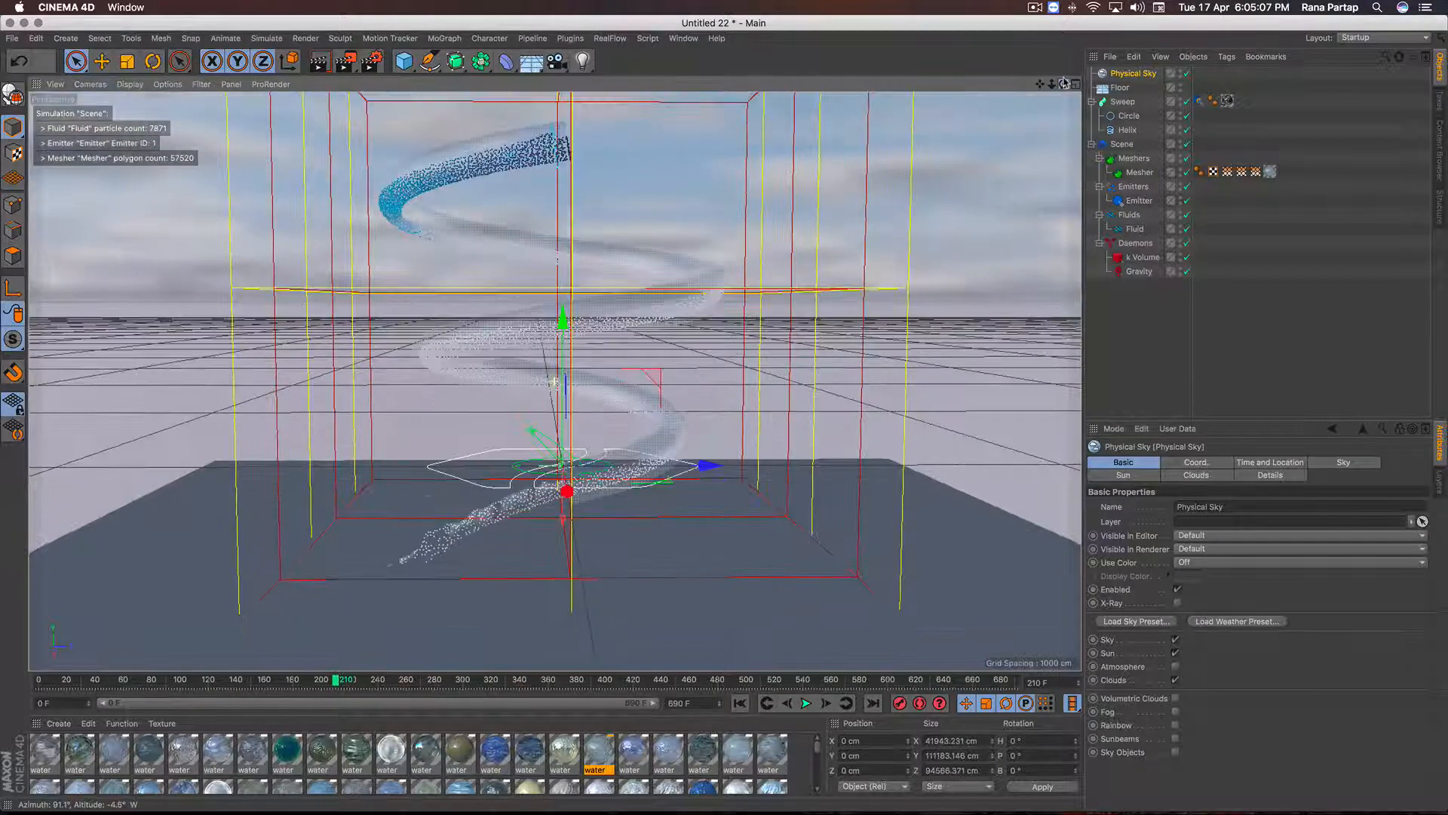
Add an omni light and place it beside the helix at about X 558, Y 370, Z -682 cm
{"action": "left_click", "coordinate": [582, 61]}
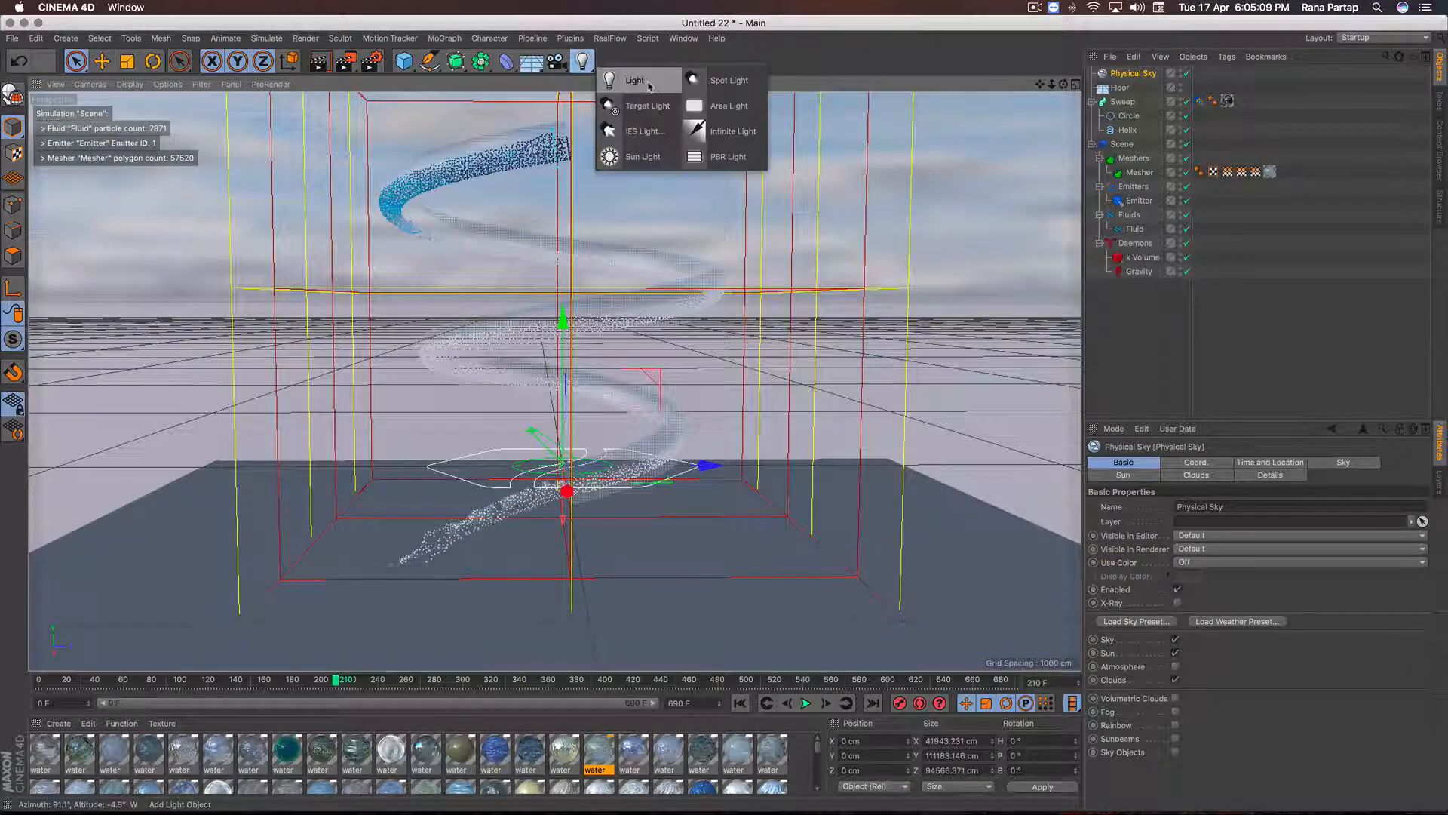
{"action": "left_click", "coordinate": [641, 83]}
{"action": "left_click_drag", "start_coordinate": [707, 465], "coordinate": [91, 159]}
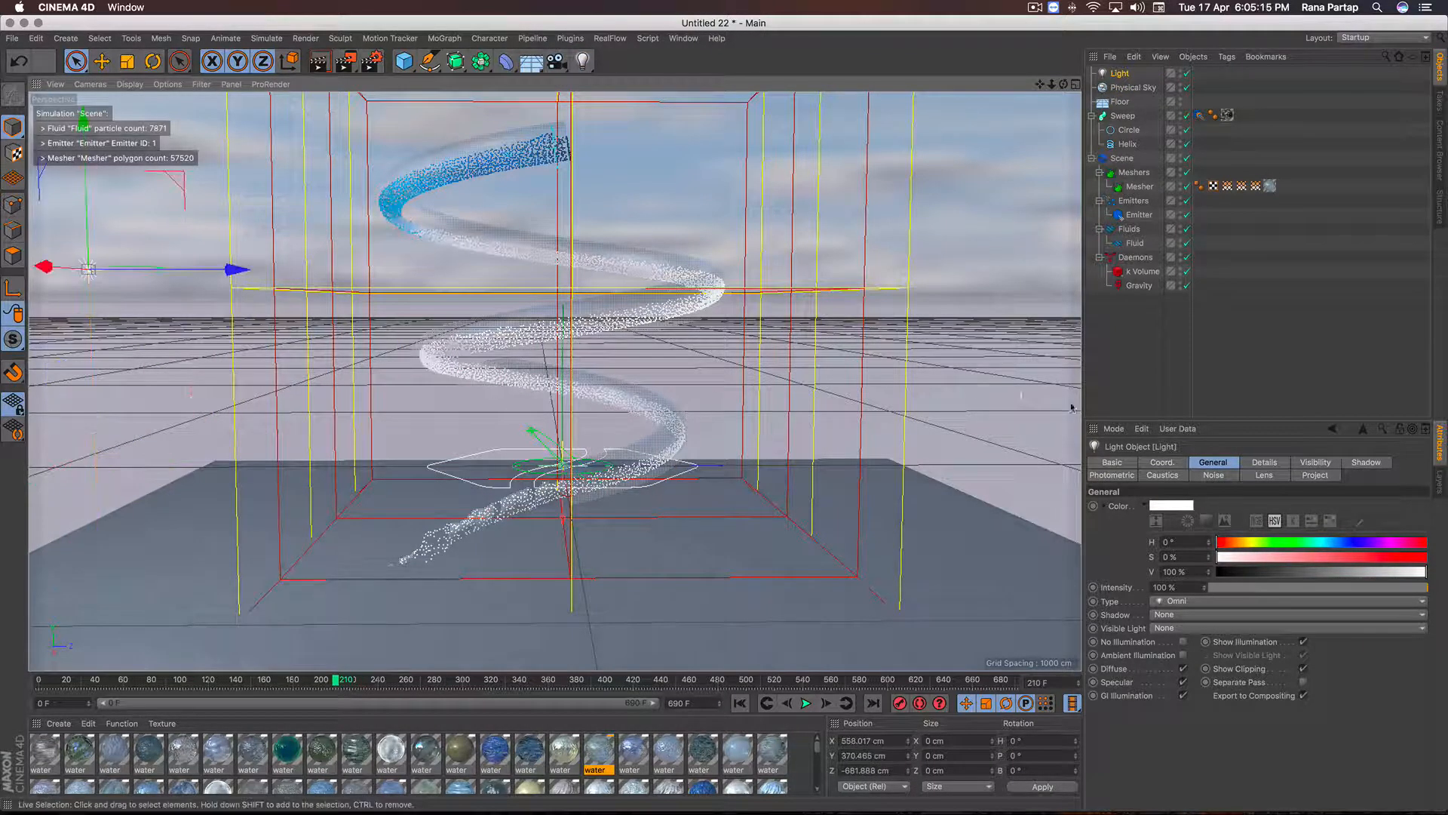
Give the light Shadow Maps (Soft) shadows and a pale yellow colour with hue 50° and saturation 29%
{"action": "left_click", "coordinate": [1201, 614]}
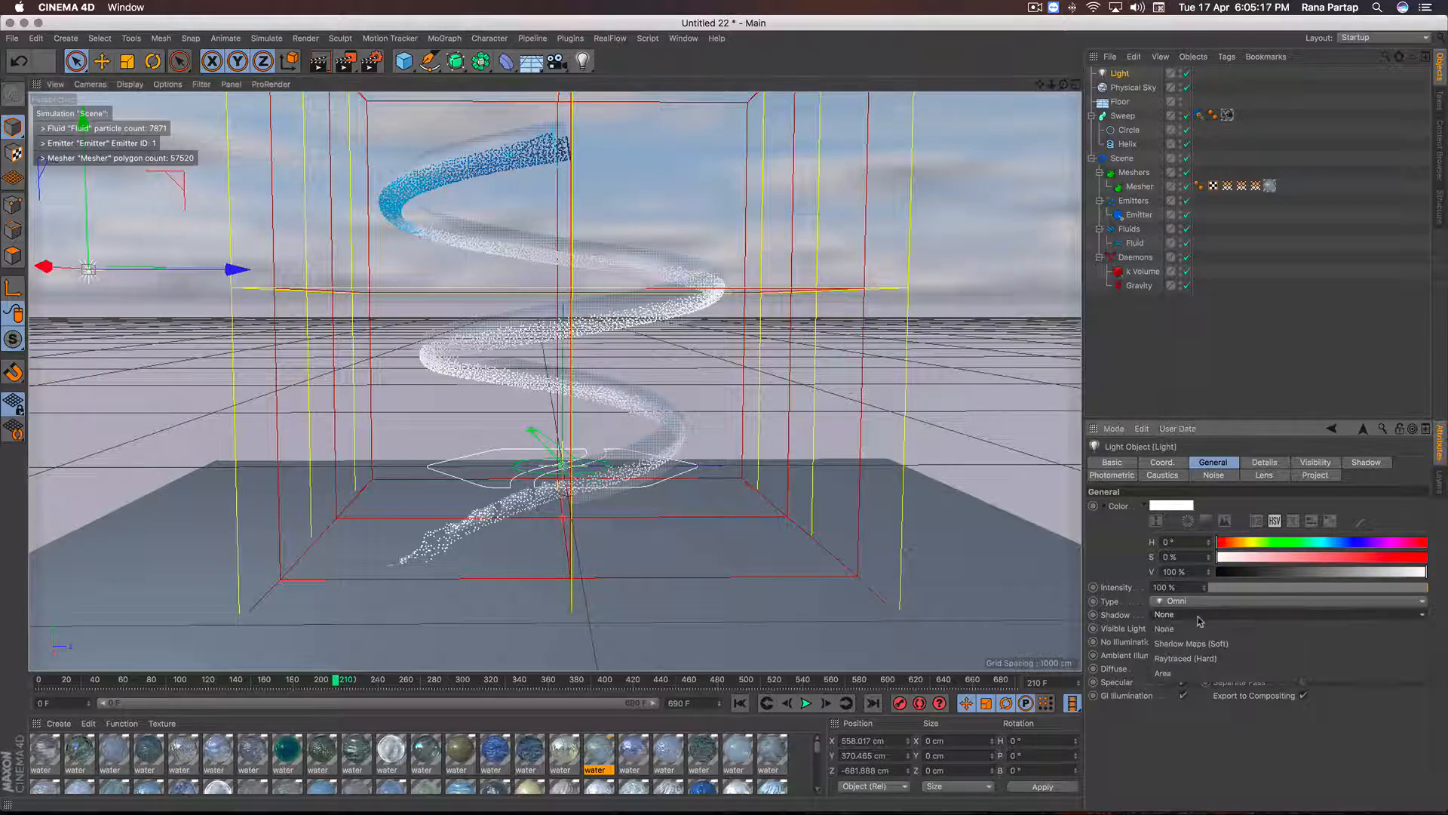
{"action": "left_click", "coordinate": [1206, 640]}
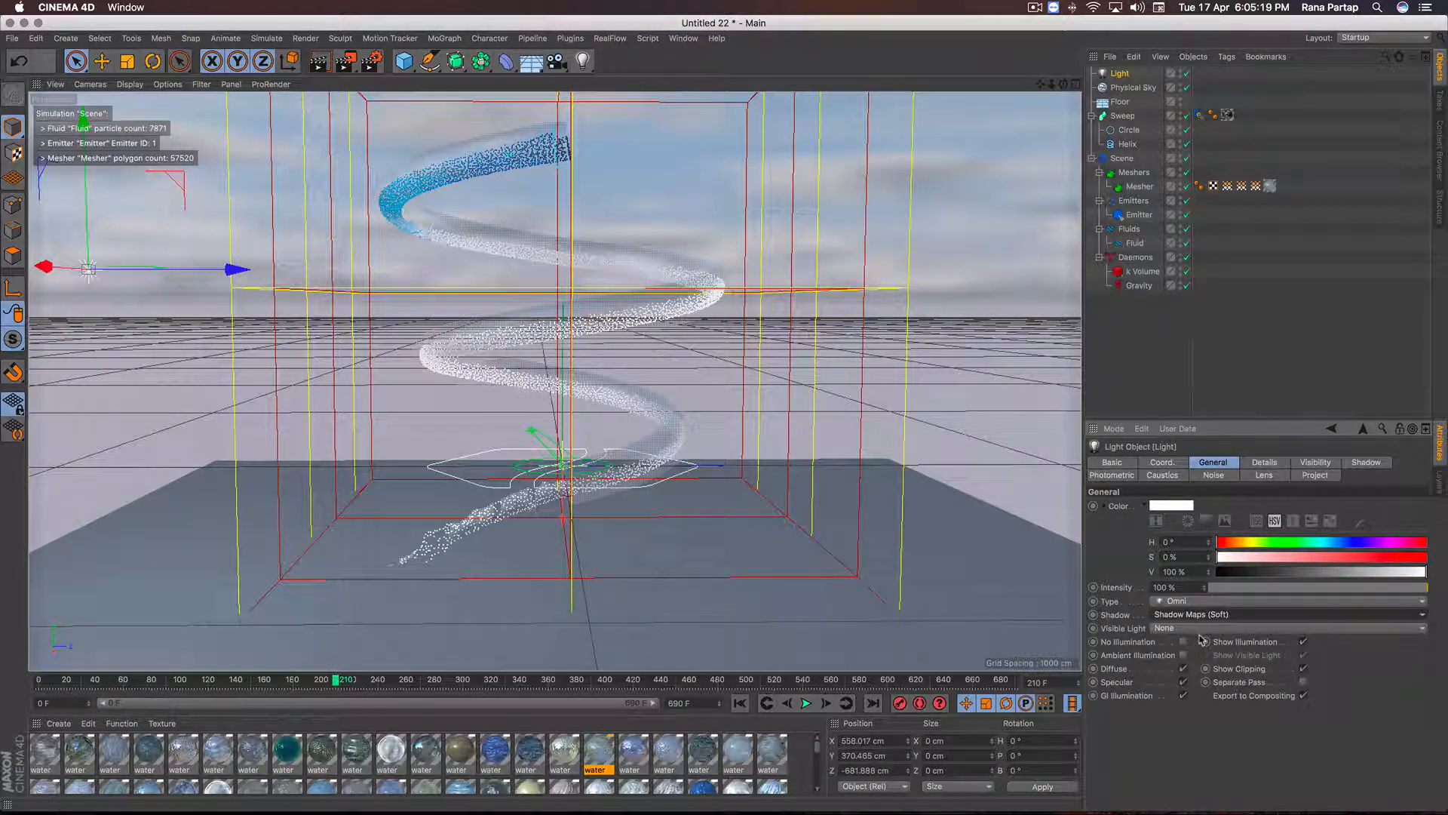
{"action": "left_click", "coordinate": [1246, 541]}
{"action": "left_click", "coordinate": [1275, 557]}
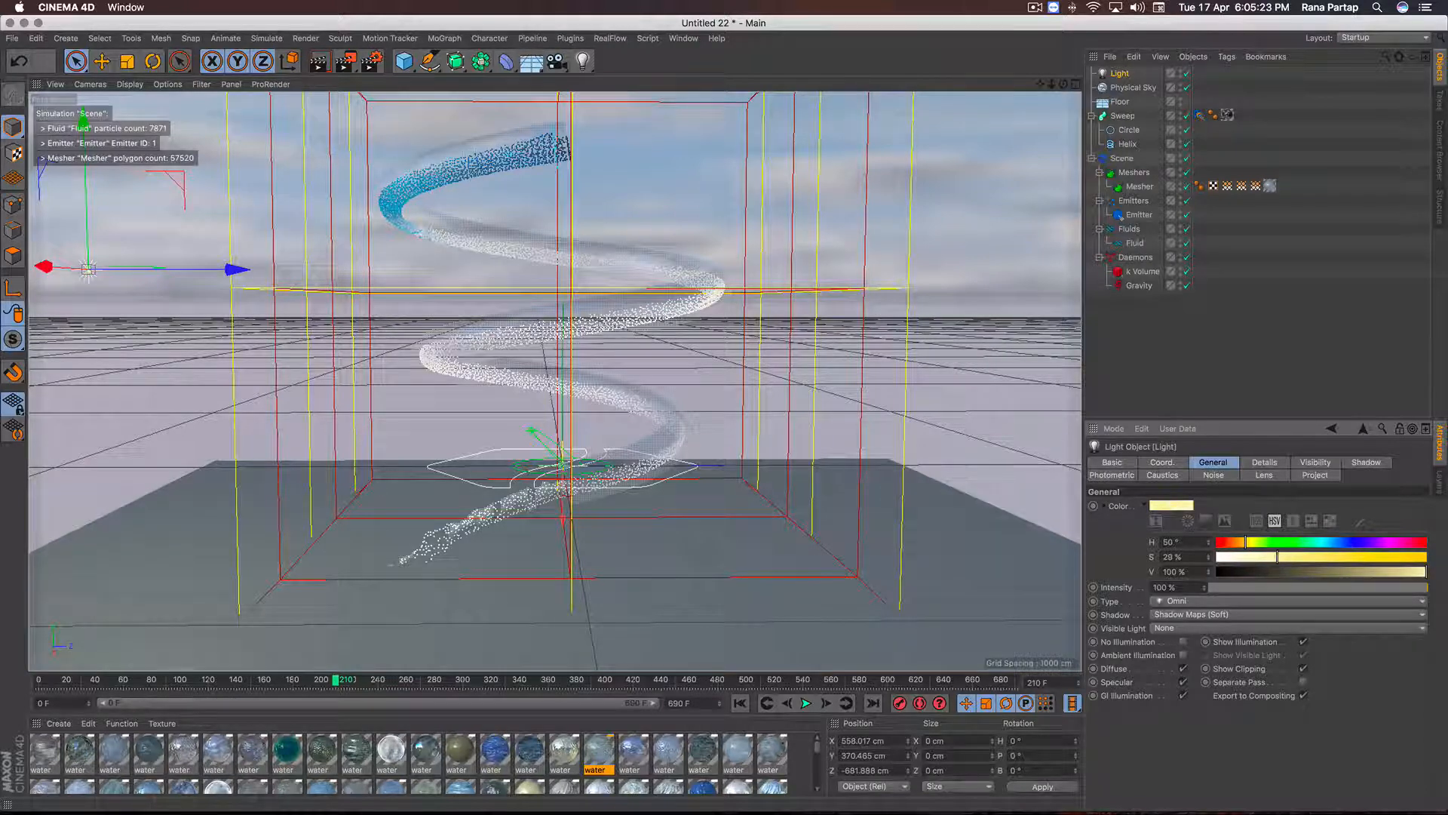
Add a second omni light on the helix's opposite side at about X 1068, Y 434, Z 366 cm
{"action": "left_click_drag", "start_coordinate": [583, 60], "coordinate": [658, 93]}
{"action": "left_click_drag", "start_coordinate": [567, 492], "coordinate": [578, 573]}
{"action": "left_click_drag", "start_coordinate": [738, 538], "coordinate": [1014, 550]}
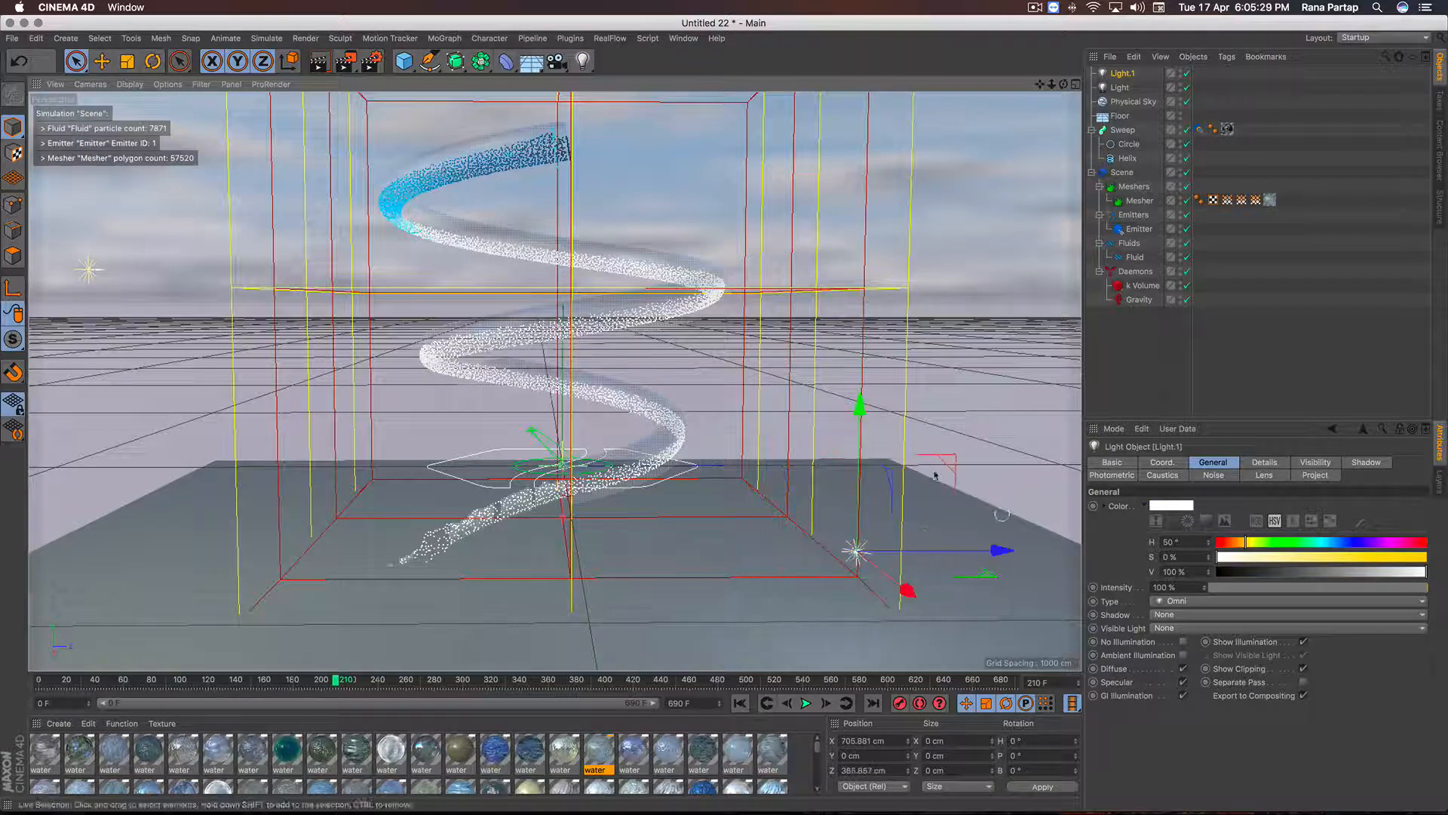
{"action": "left_click_drag", "start_coordinate": [860, 404], "coordinate": [1060, 166]}
Tint the second light pale cyan with hue 182° and saturation 26%, and enable its ambient illumination
{"action": "left_click_drag", "start_coordinate": [1327, 548], "coordinate": [1271, 558]}
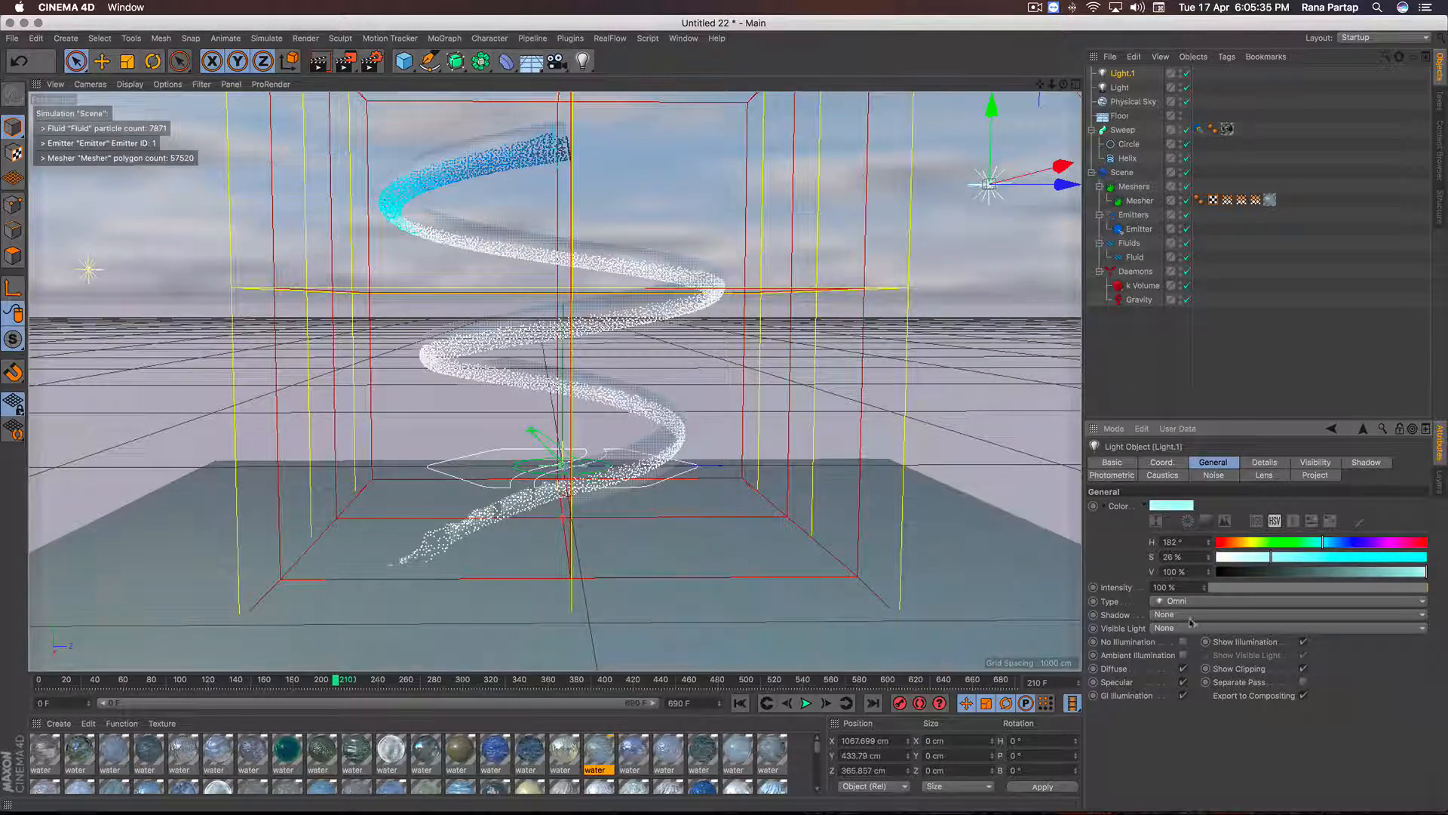
{"action": "left_click", "coordinate": [1183, 655]}
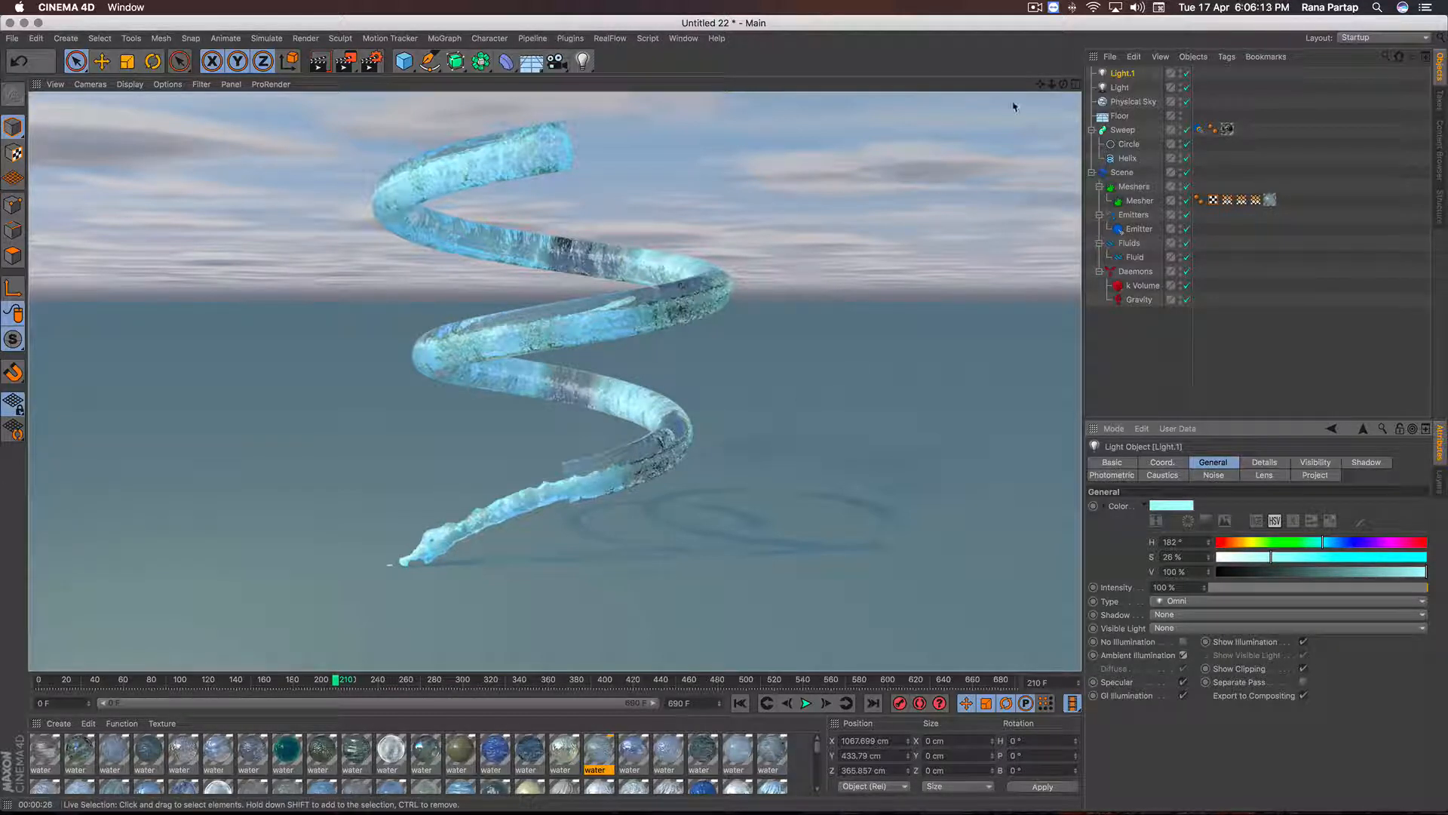
Replay the simulation from the first frame in a closer view of the helix, check the fluid's flow, and stop at frame 208
{"action": "left_click", "coordinate": [1053, 85]}
{"action": "left_click_drag", "start_coordinate": [1053, 85], "coordinate": [1054, 55]}
{"action": "left_click_drag", "start_coordinate": [1053, 51], "coordinate": [1051, 46]}
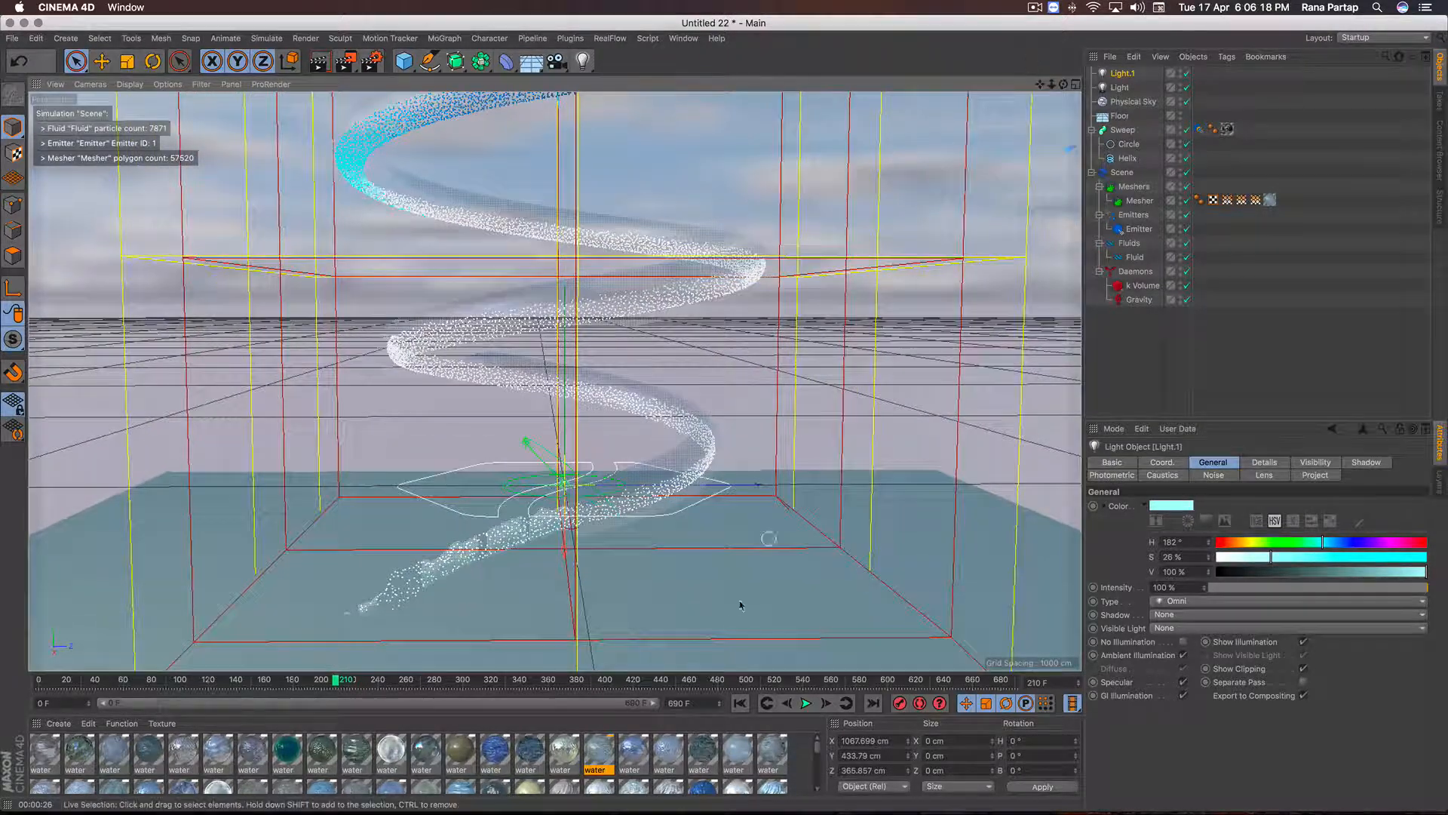
{"action": "left_click", "coordinate": [739, 703]}
{"action": "left_click", "coordinate": [805, 703]}
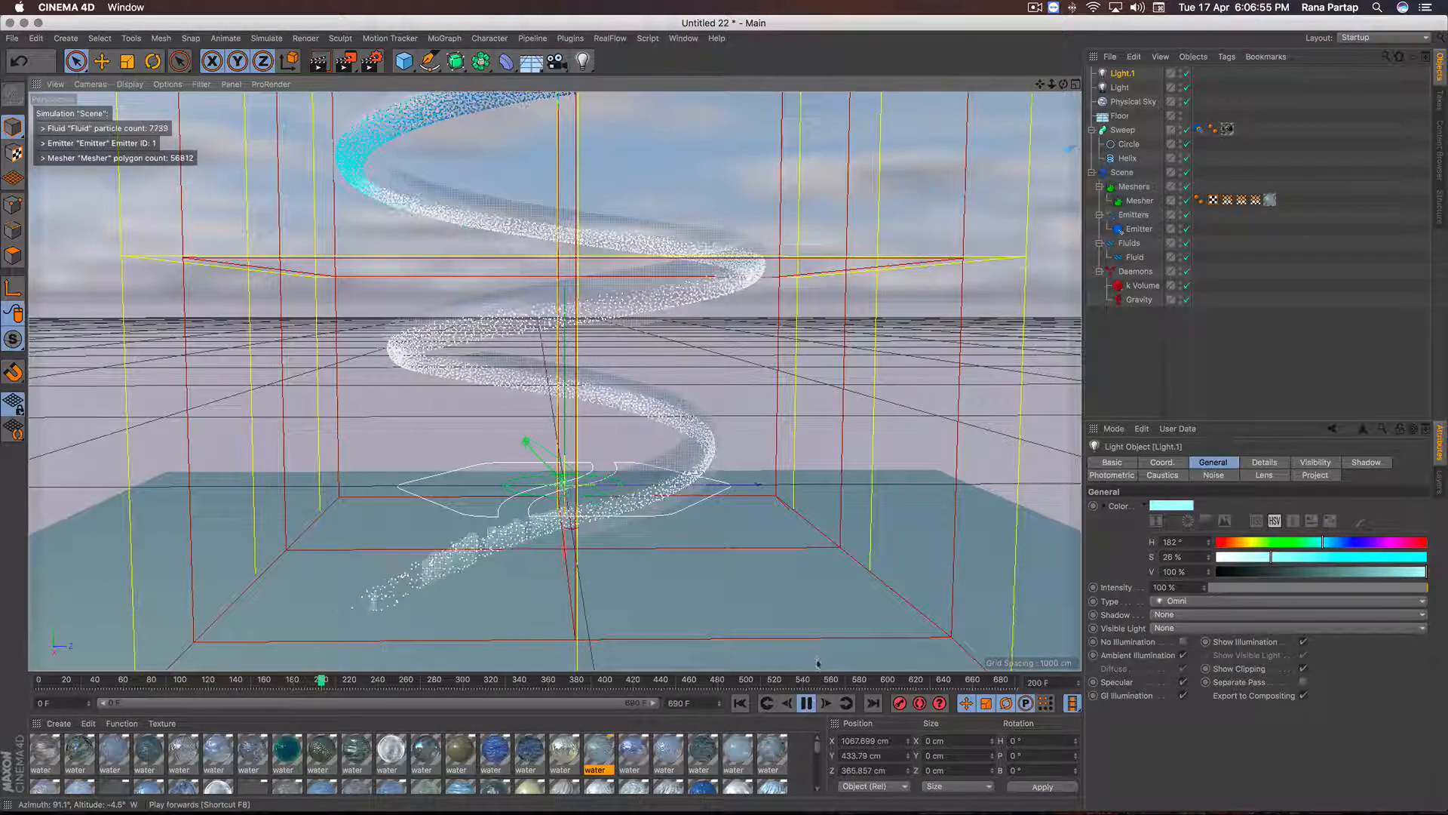
{"action": "left_click", "coordinate": [808, 703]}
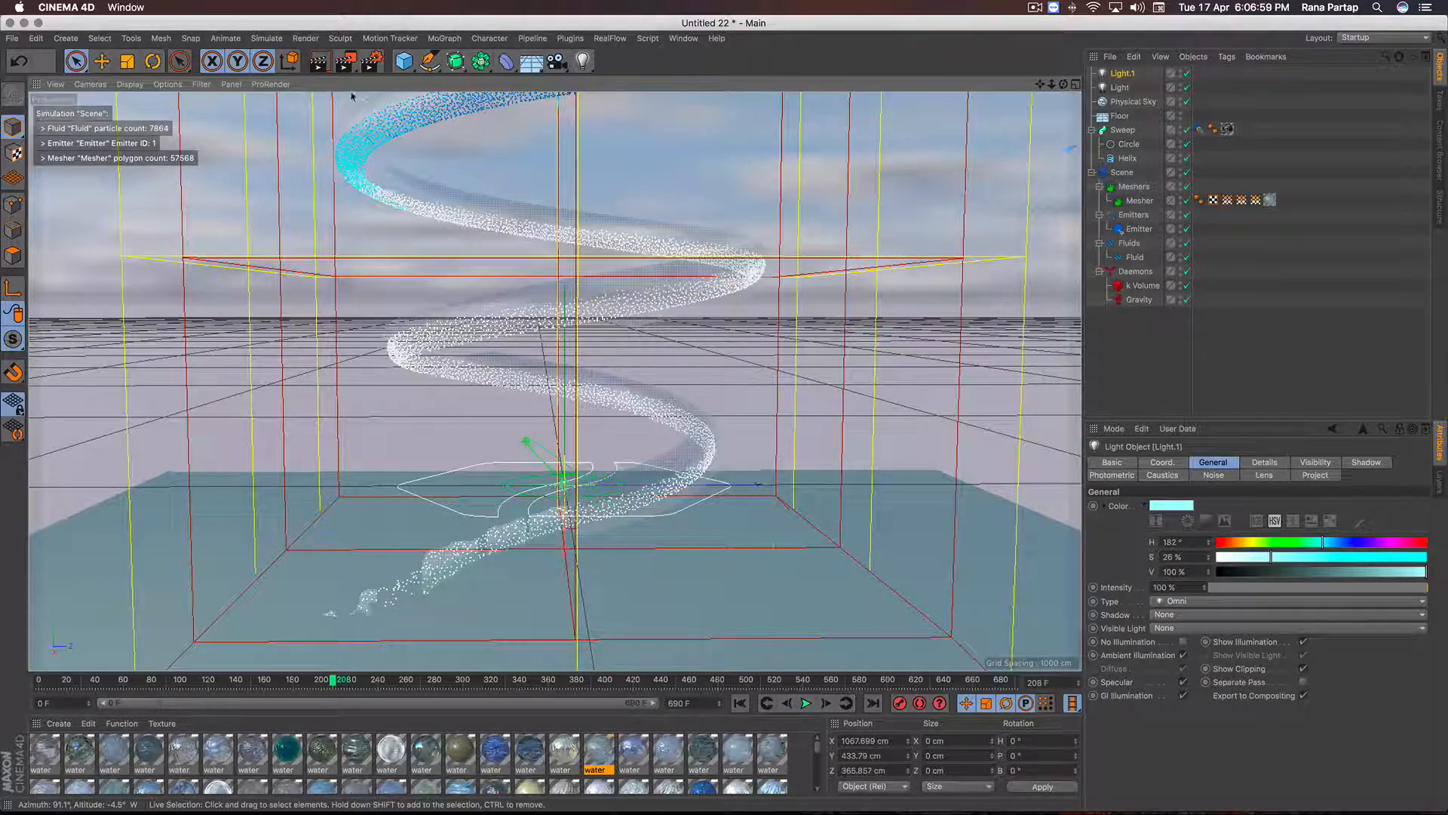